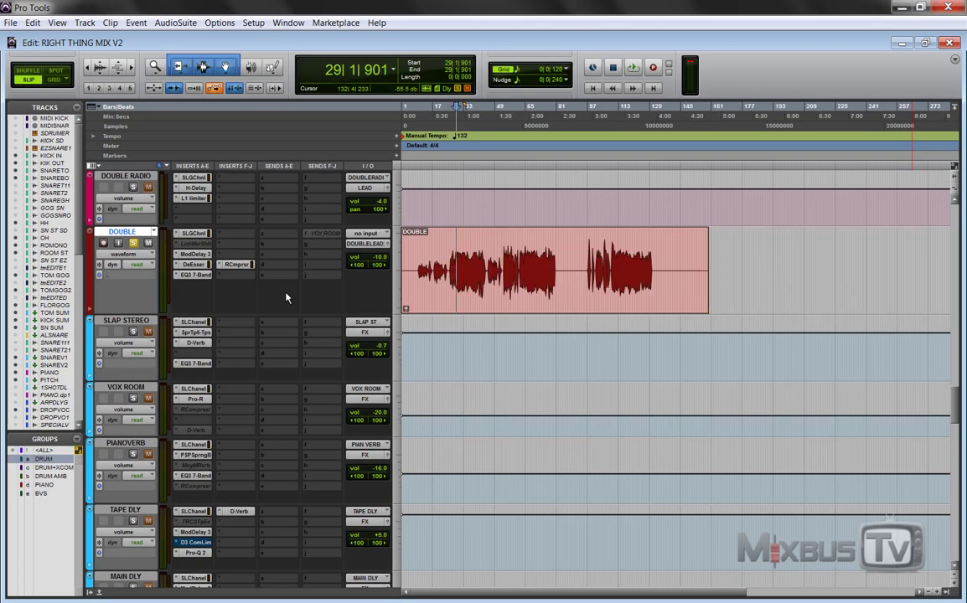
Scroll and zoom the Edit window to the SLAP STEREO track and select it.
scroll(296, 295, up, 5)
scroll(296, 294, up, 10)
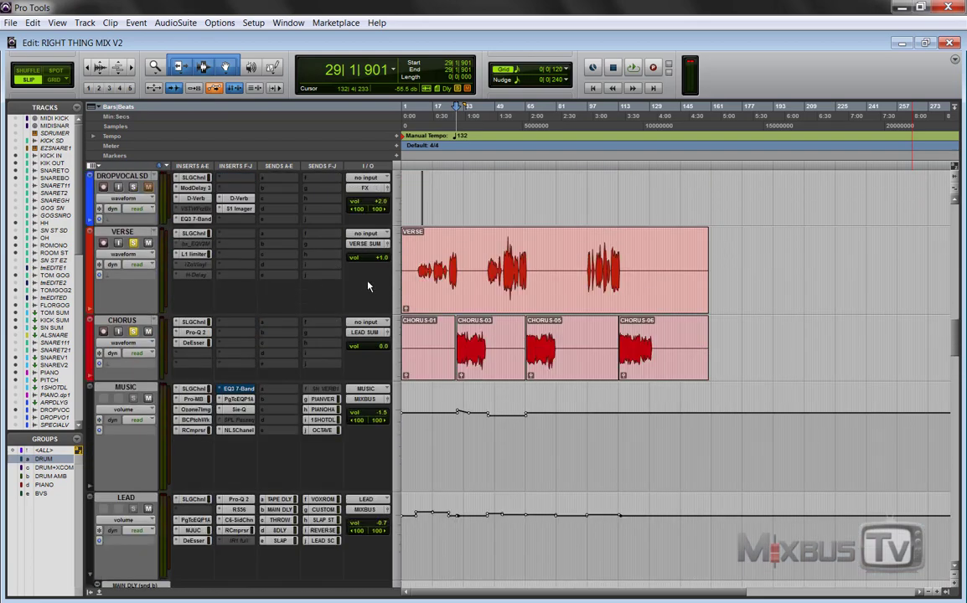
key(ctrl+bracketleft)
key(ctrl+bracketright)
key(ctrl+bracketright)
key(ctrl+bracketleft)
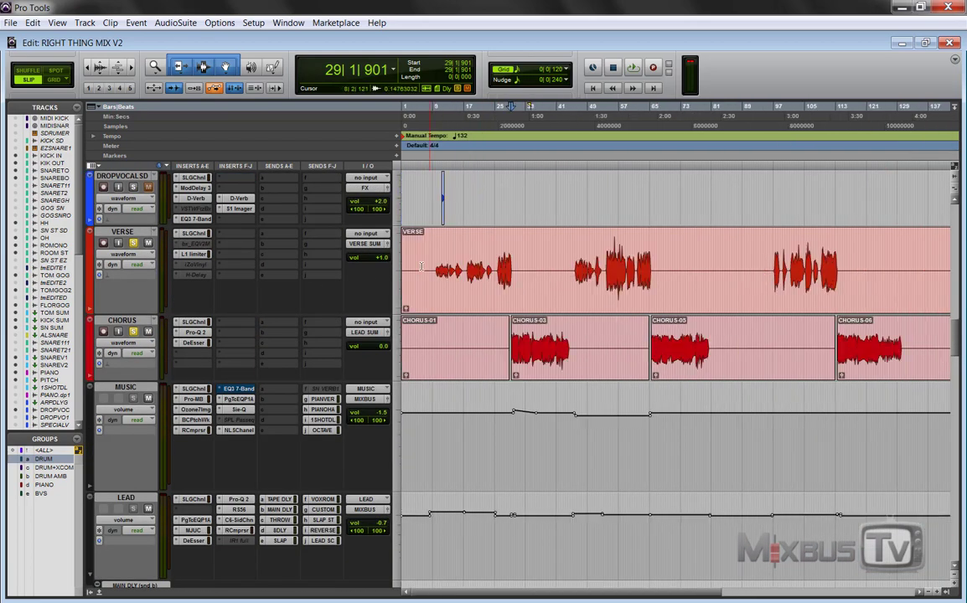
scroll(303, 304, down, 10)
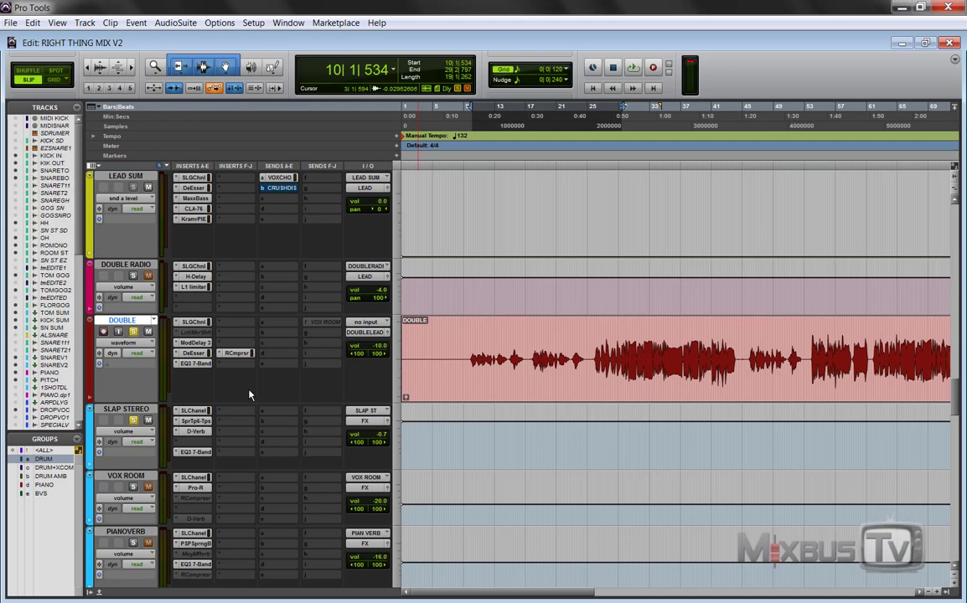
scroll(248, 392, down, 2)
click(146, 322)
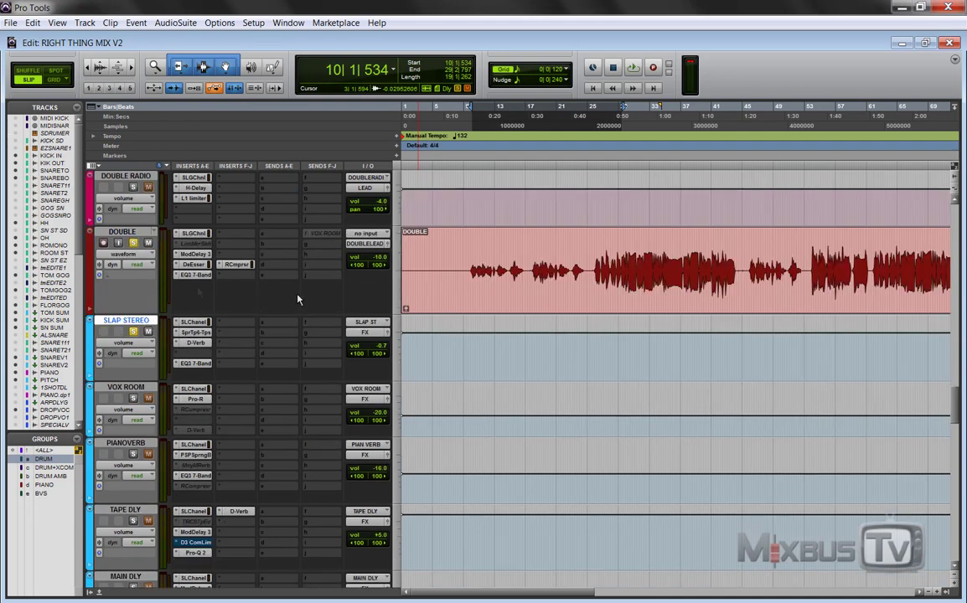
Play the DOUBLE vocal from bar 10, then stop playback.
key(space)
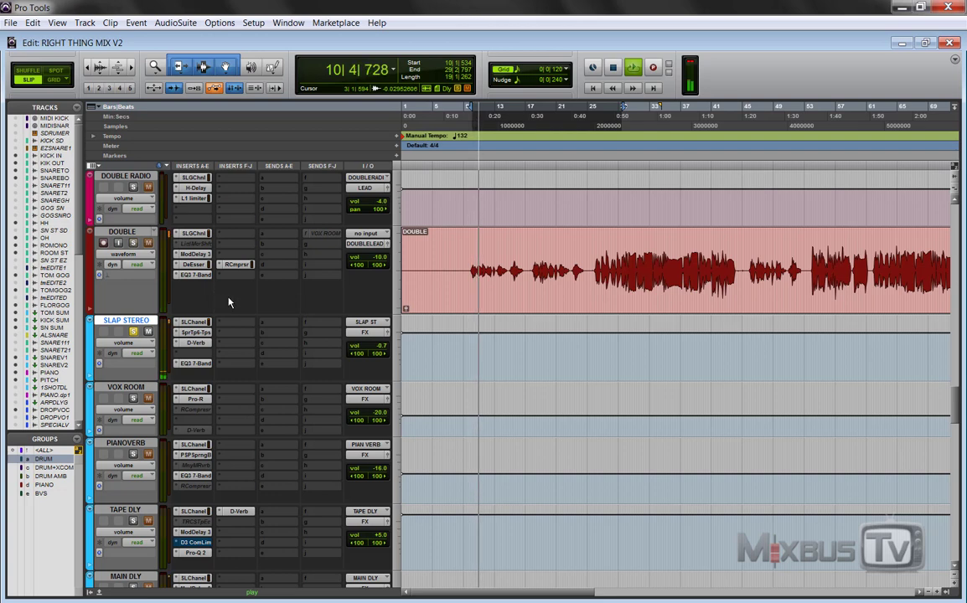
key(ctrl+])
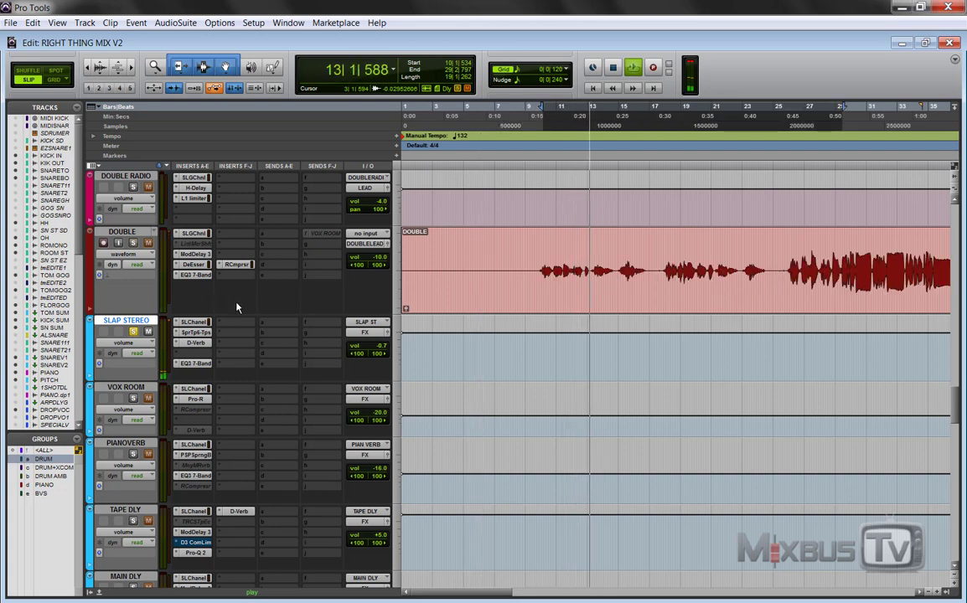
key(ctrl+[)
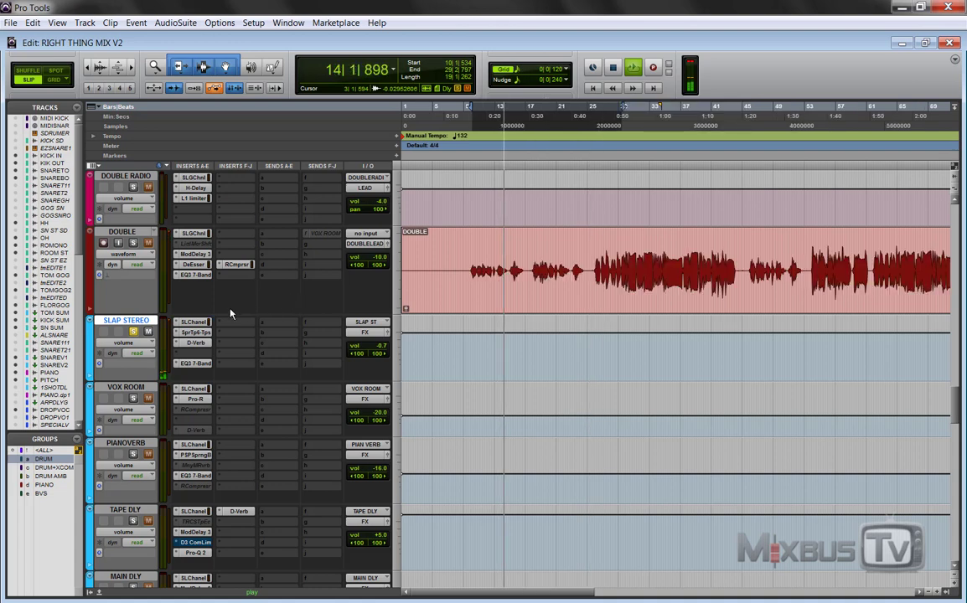
key(space)
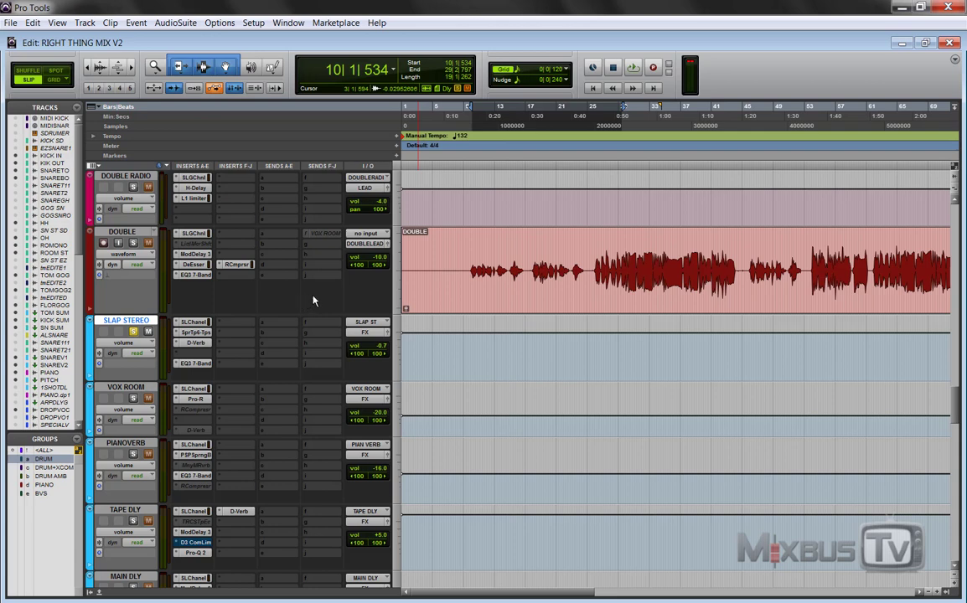
Open SLAP STEREO's SSL channel strip, then view its SuperTap 6-Taps delay ('A: You Too?').
click(203, 323)
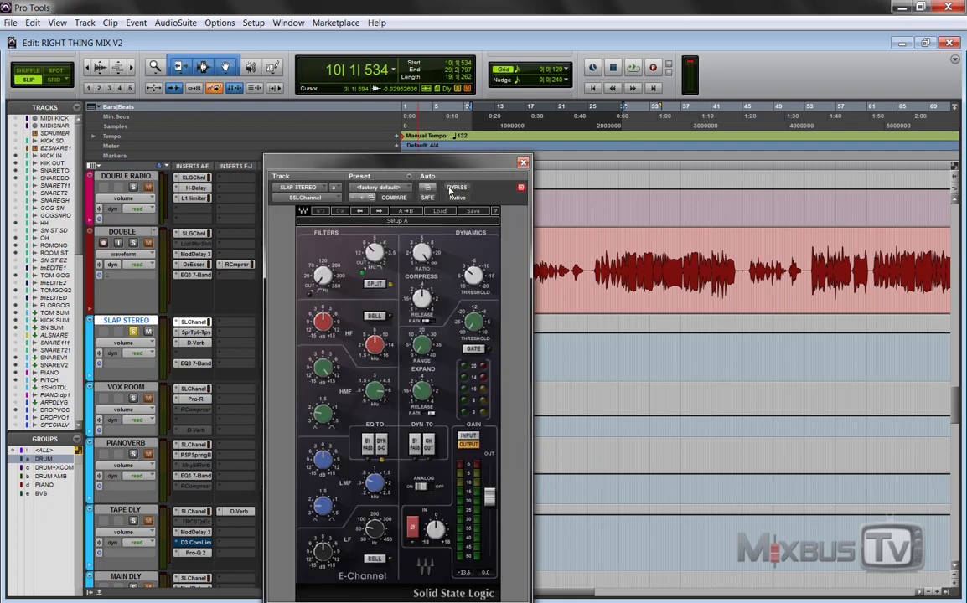
drag(408, 160, 403, 102)
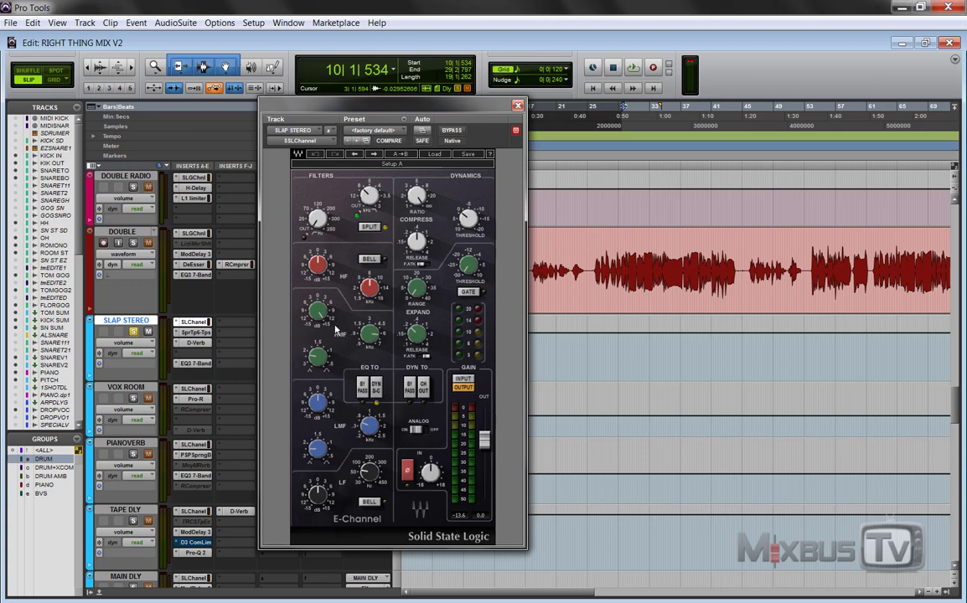
mouse_move(372, 335)
click(196, 332)
drag(465, 108, 491, 183)
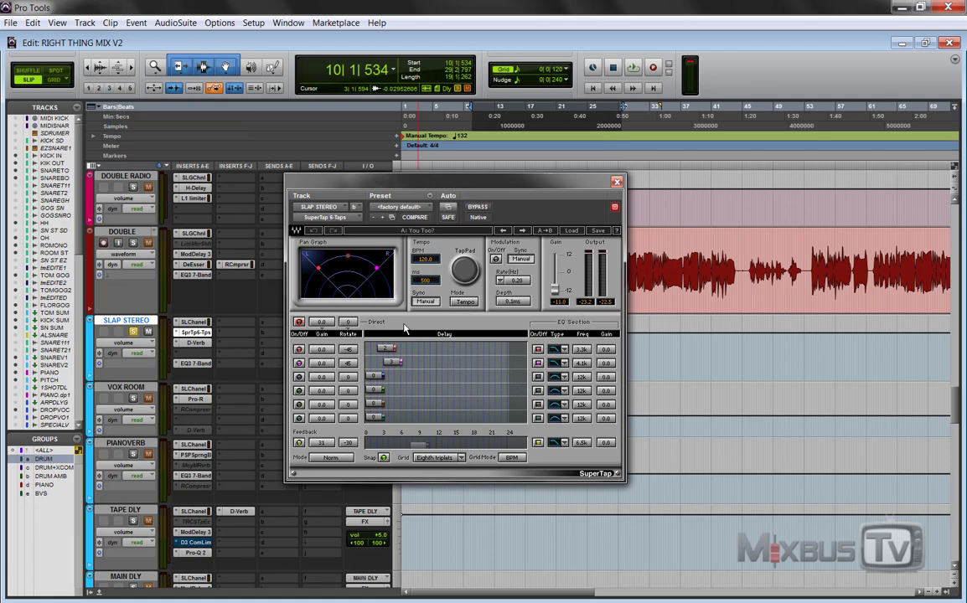
Reopen SLAP STEREO's SSL channel strip and audition the track.
click(194, 322)
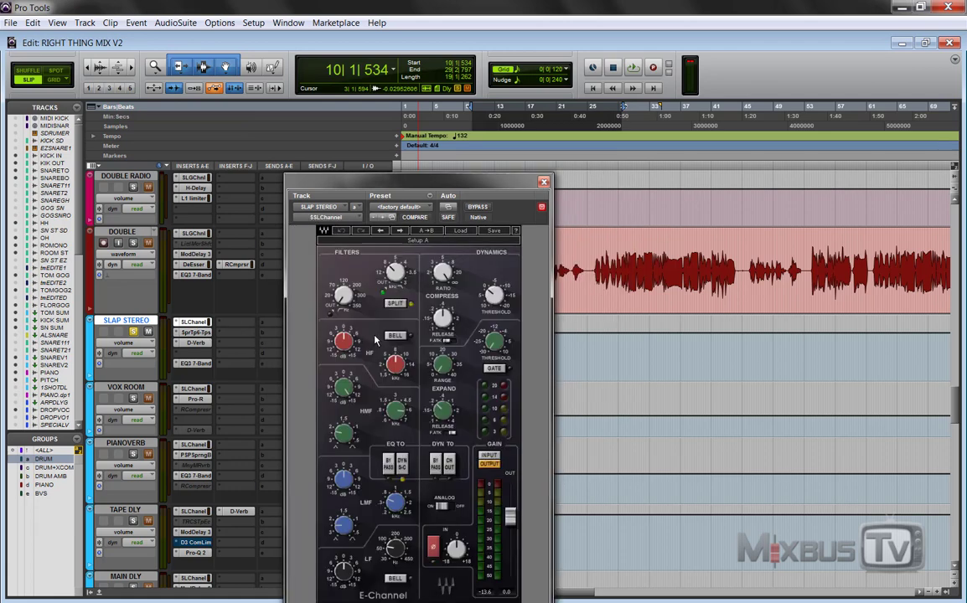
drag(439, 184, 441, 100)
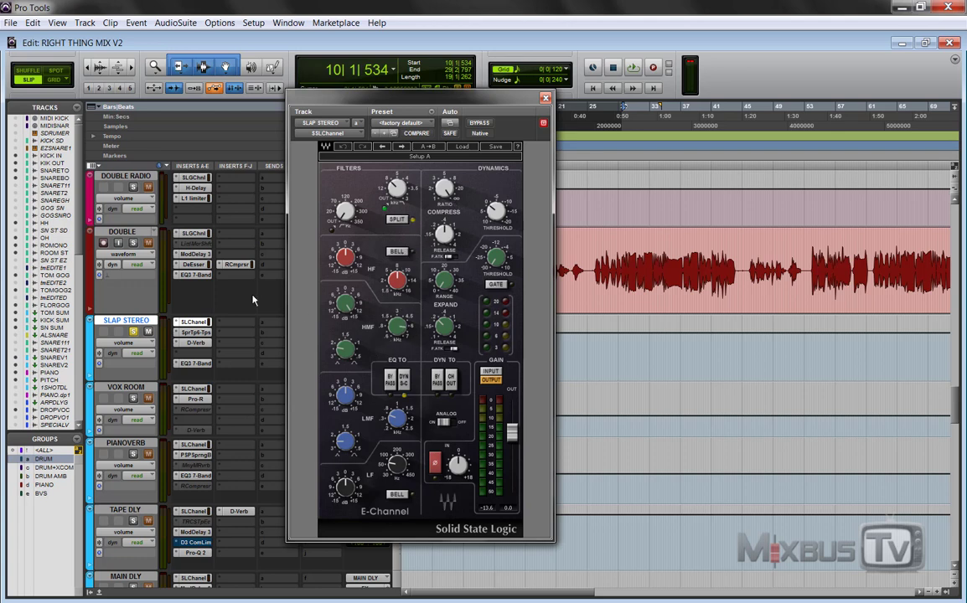
key(space)
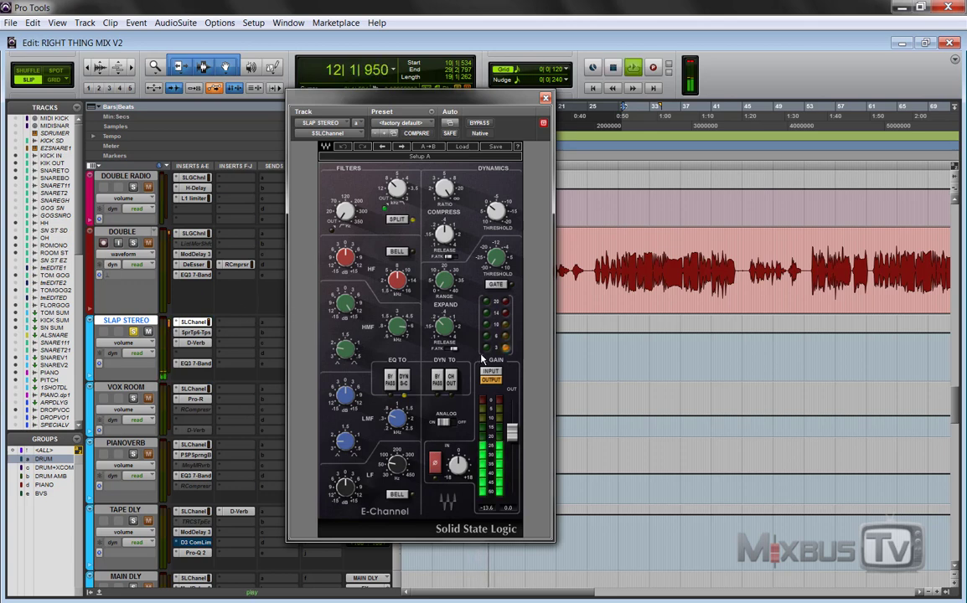
click(450, 377)
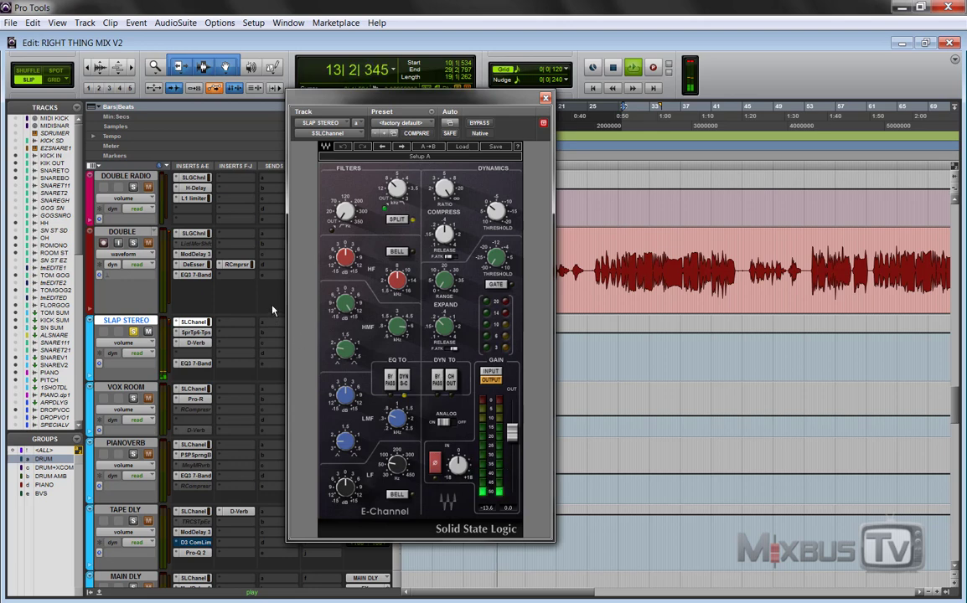
key(space)
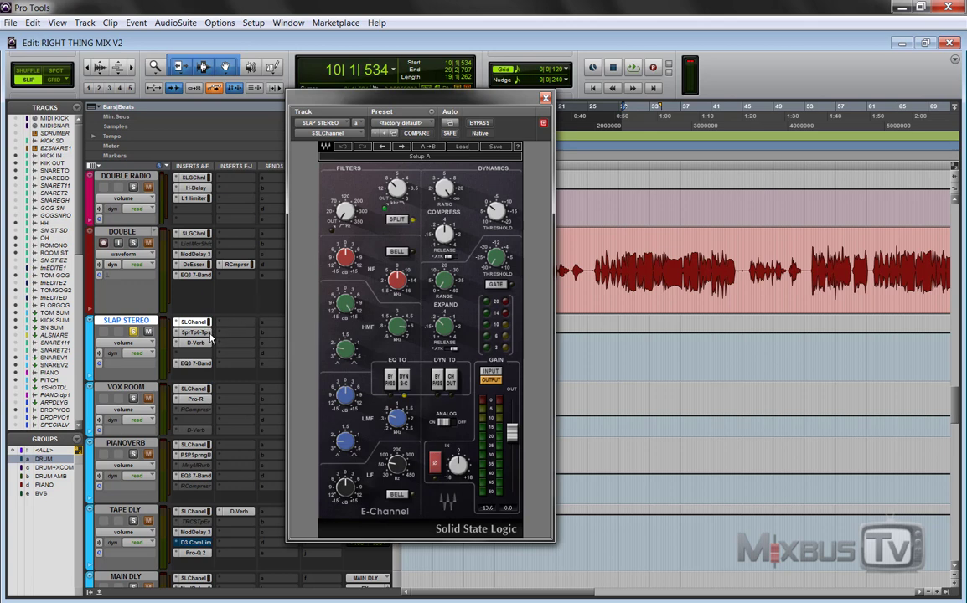
Bypass the E-Channel dynamics during playback and select the DOUBLE clip from bar 29.
key(space)
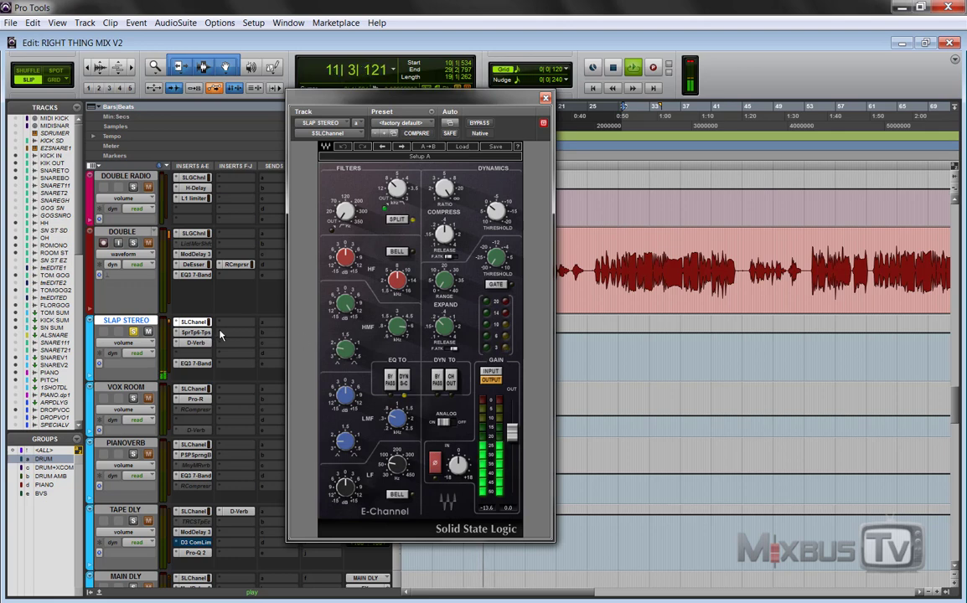
click(442, 382)
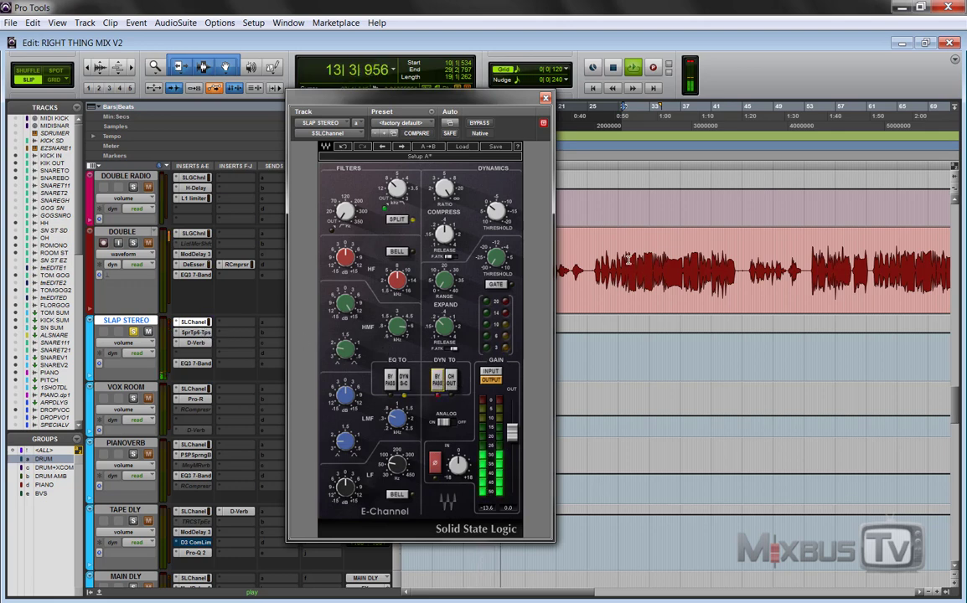
key(space)
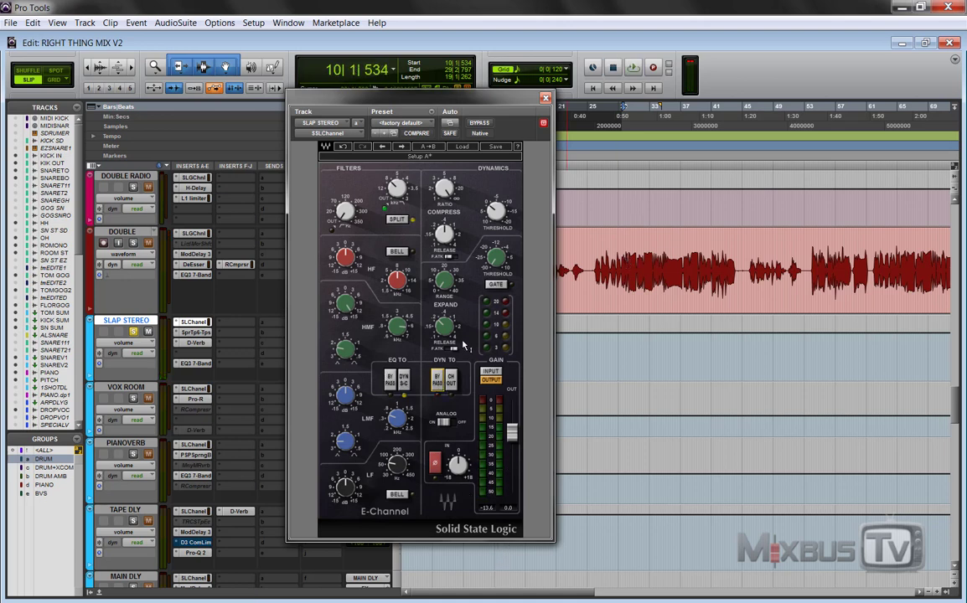
drag(619, 266, 731, 261)
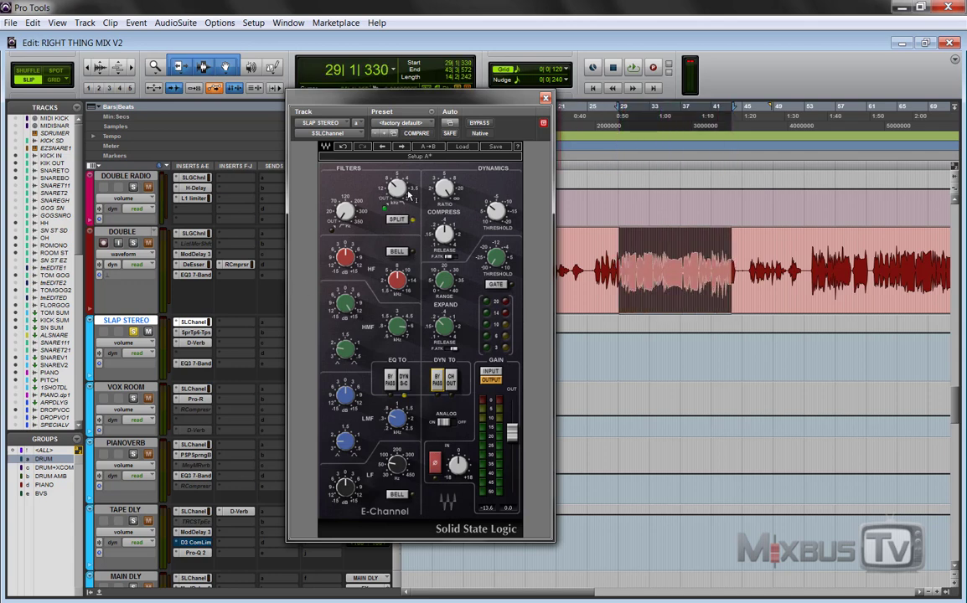
mouse_move(403, 193)
Compare the D-Verb bypassed and active during playback, then view the 233.3 Hz high-pass EQ3 and close it.
click(196, 343)
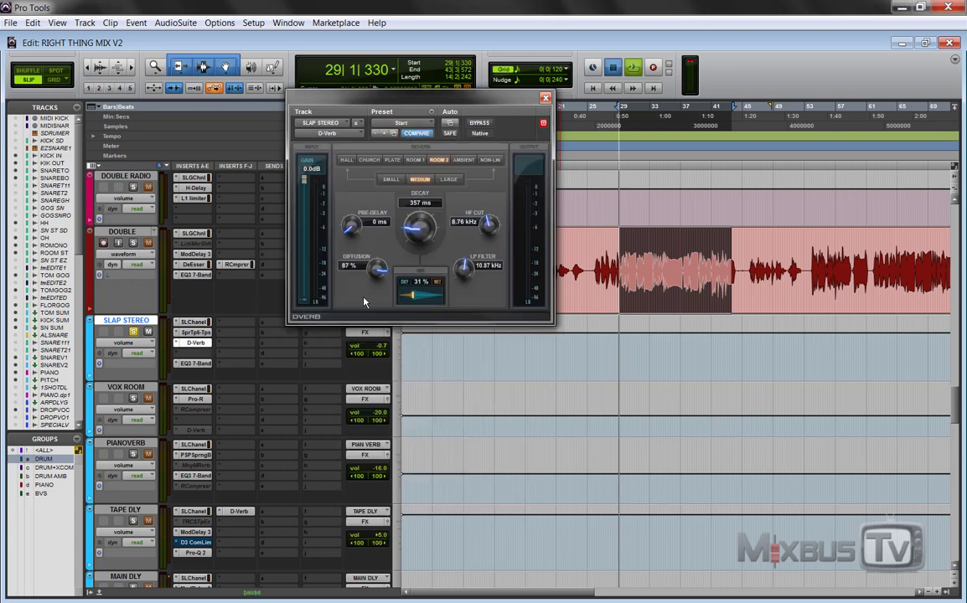
key(space)
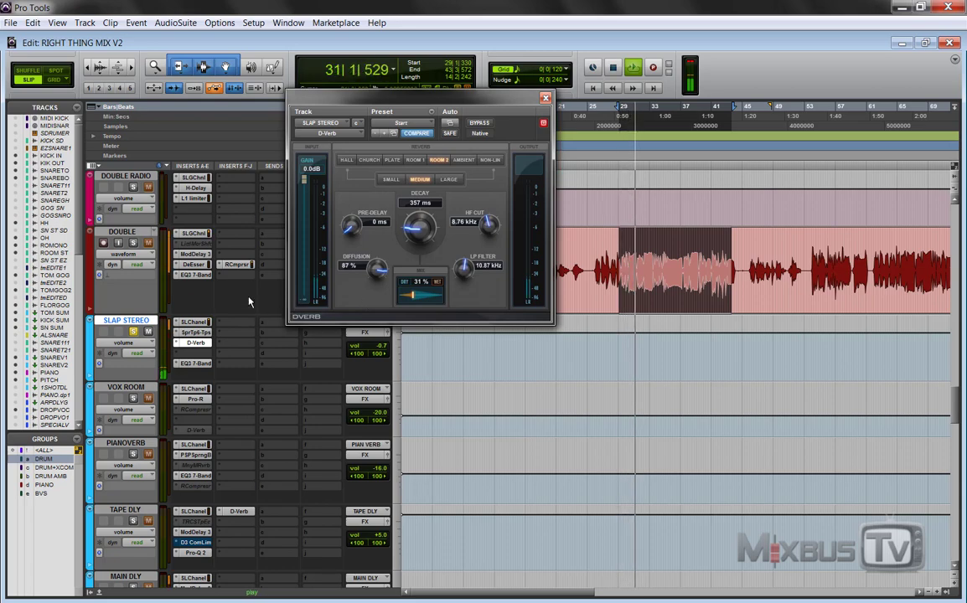
scroll(218, 268, up, 10)
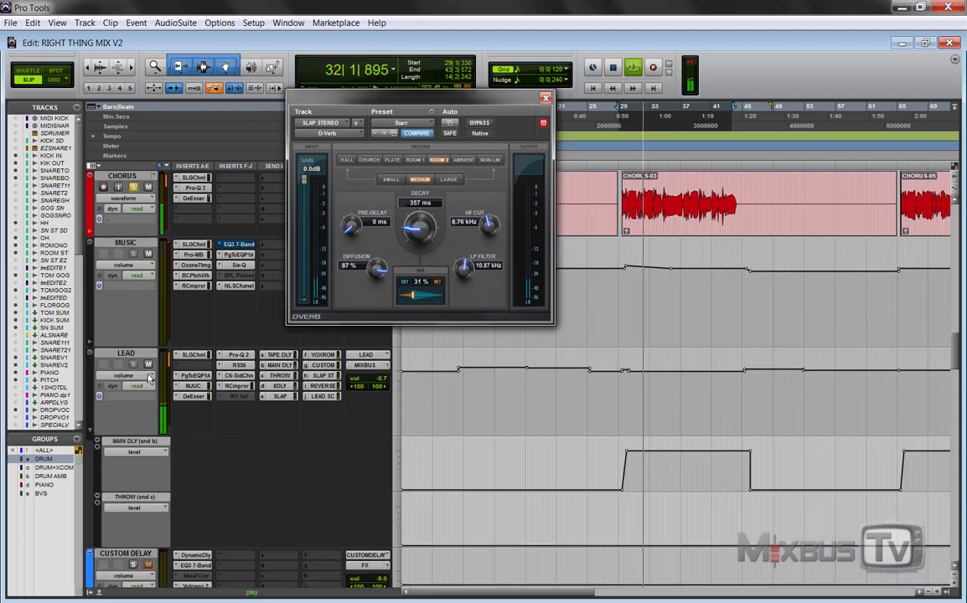
scroll(176, 345, down, 10)
scroll(201, 319, down, 2)
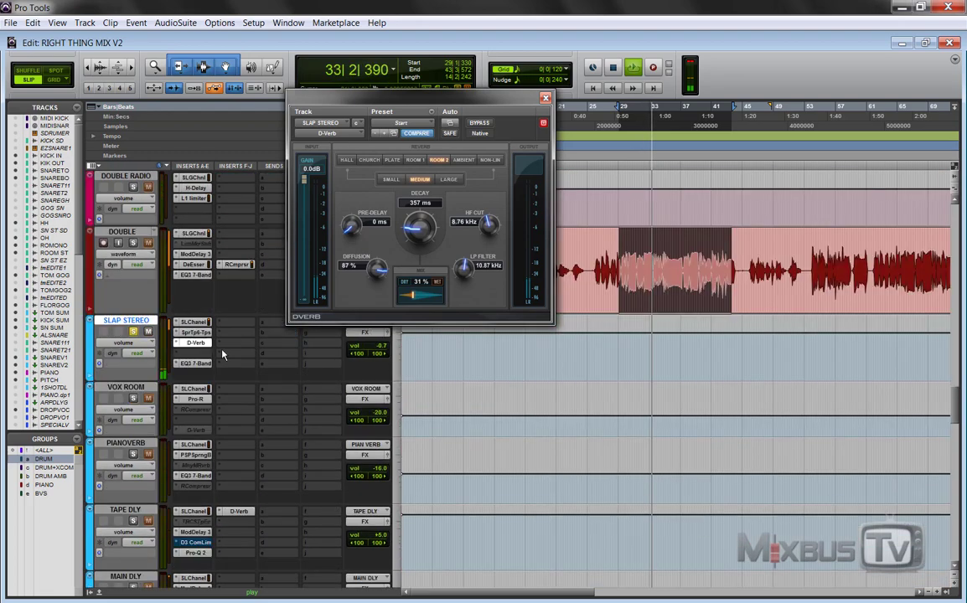
click(480, 124)
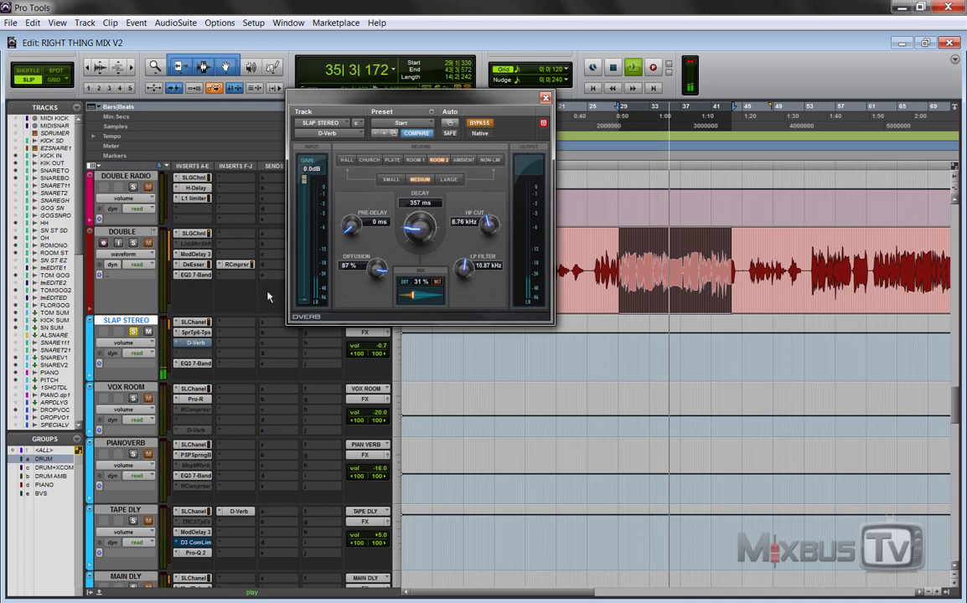
click(486, 125)
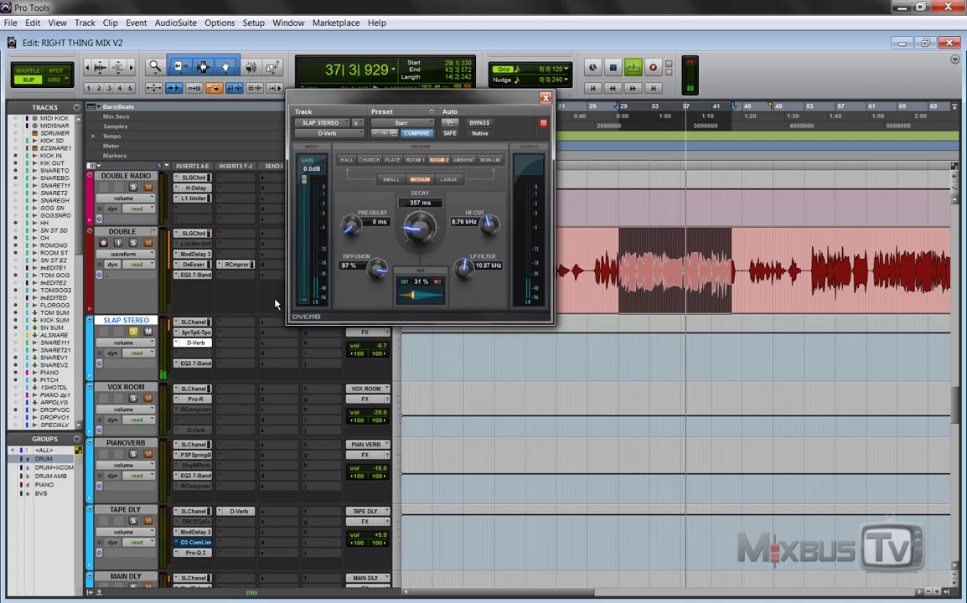
key(space)
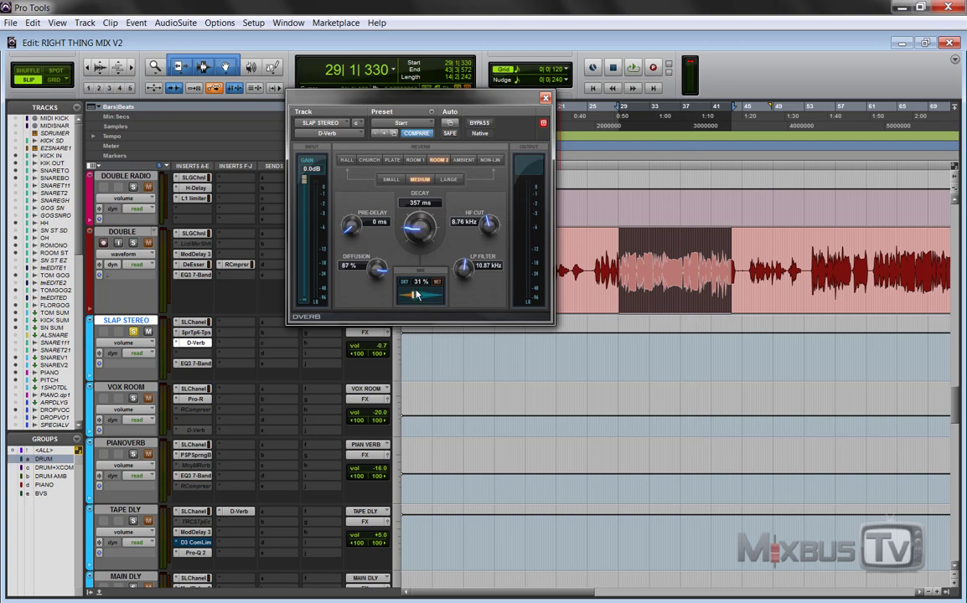
click(196, 363)
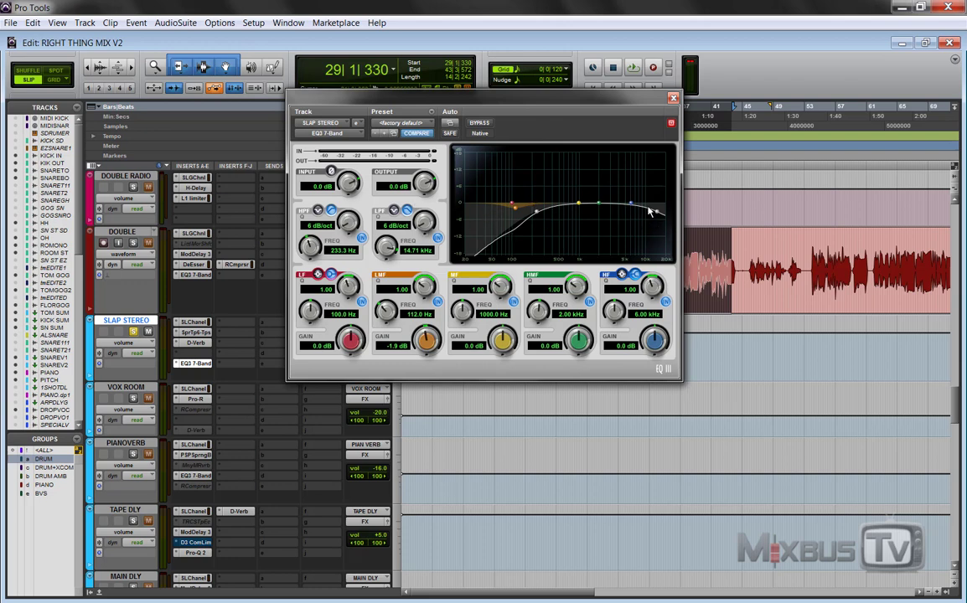
click(673, 98)
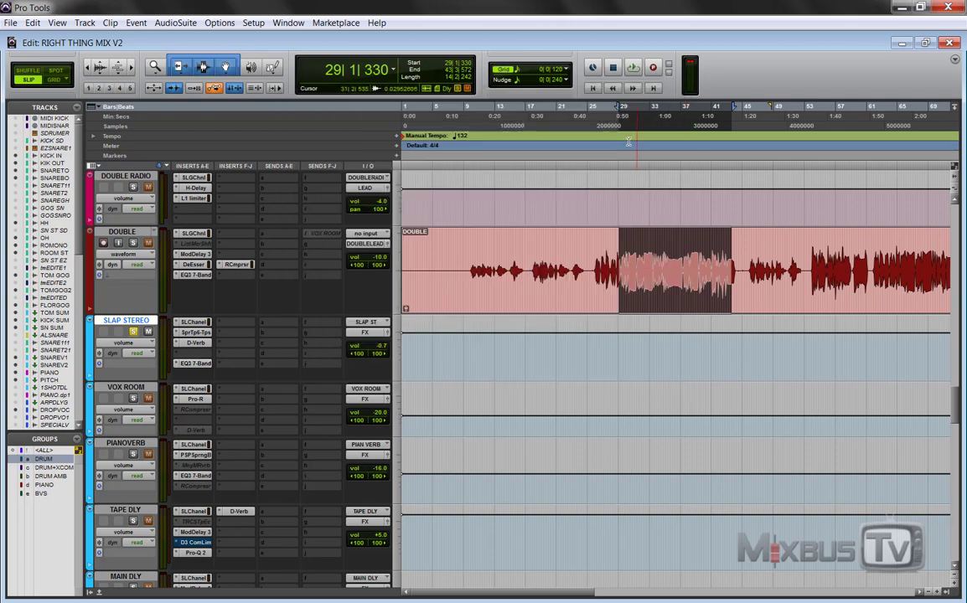
Select DOUBLE from bar 9 to 24, open VOX ROOM's SSL E-Channel, and play the passage.
click(466, 260)
key(ctrl+])
key(ctrl+])
scroll(281, 301, down, 1)
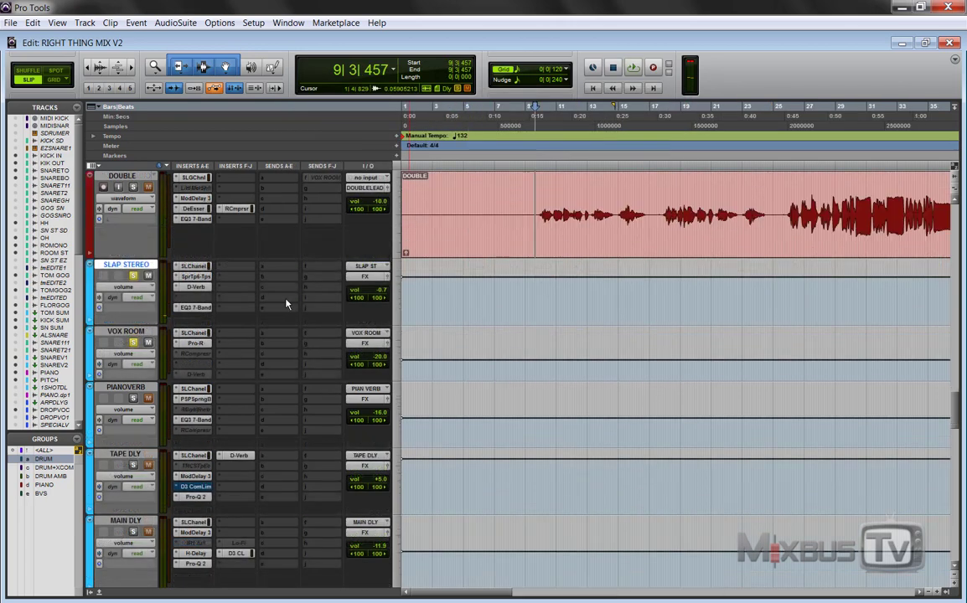
key(ctrl+[)
click(843, 209)
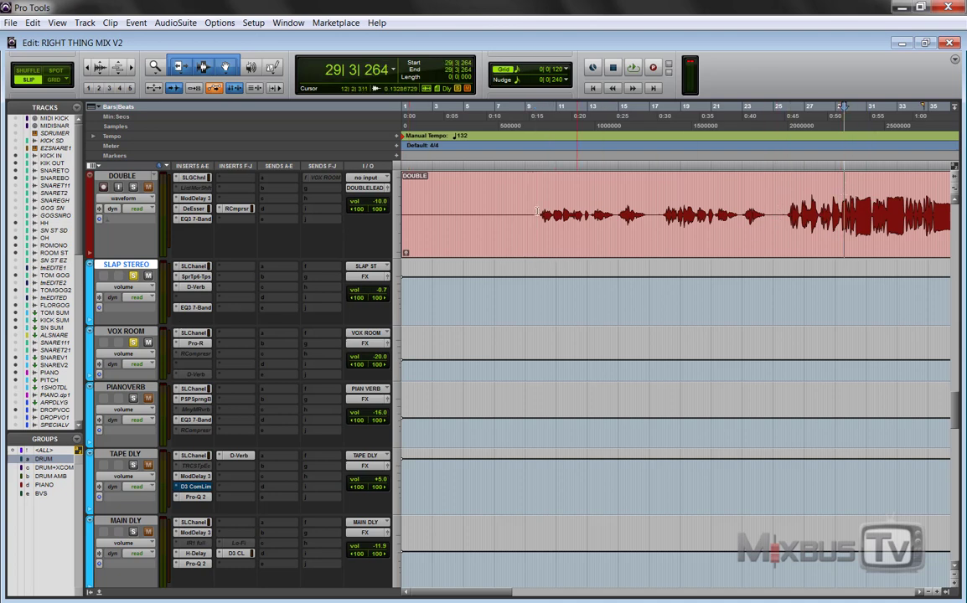
drag(537, 211, 760, 211)
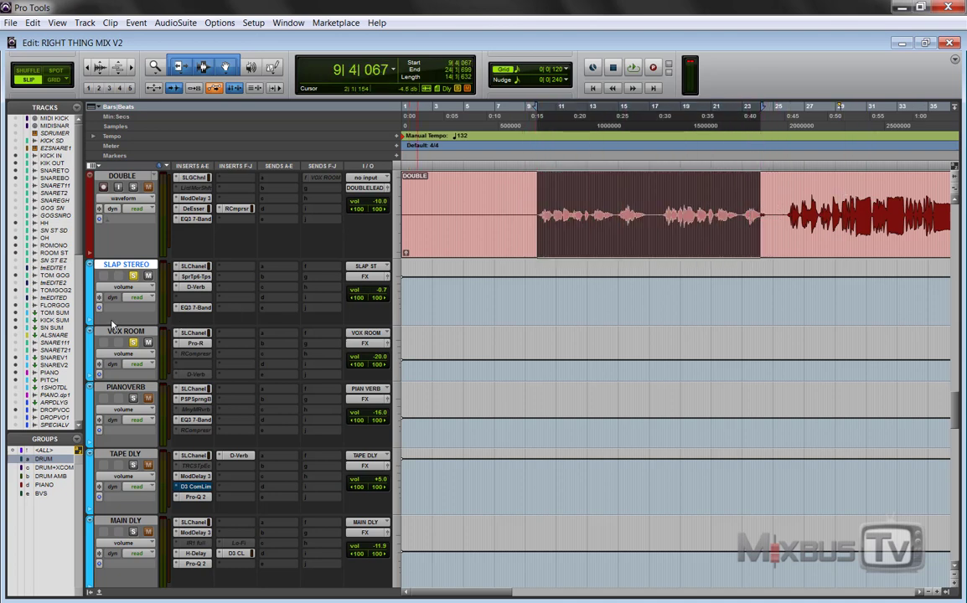
click(192, 333)
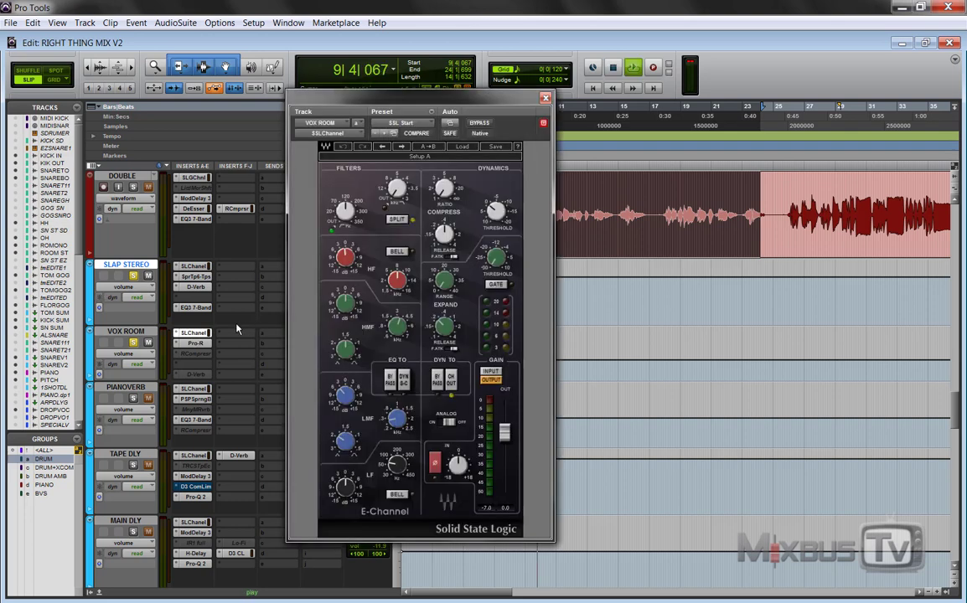
key(space)
key(space)
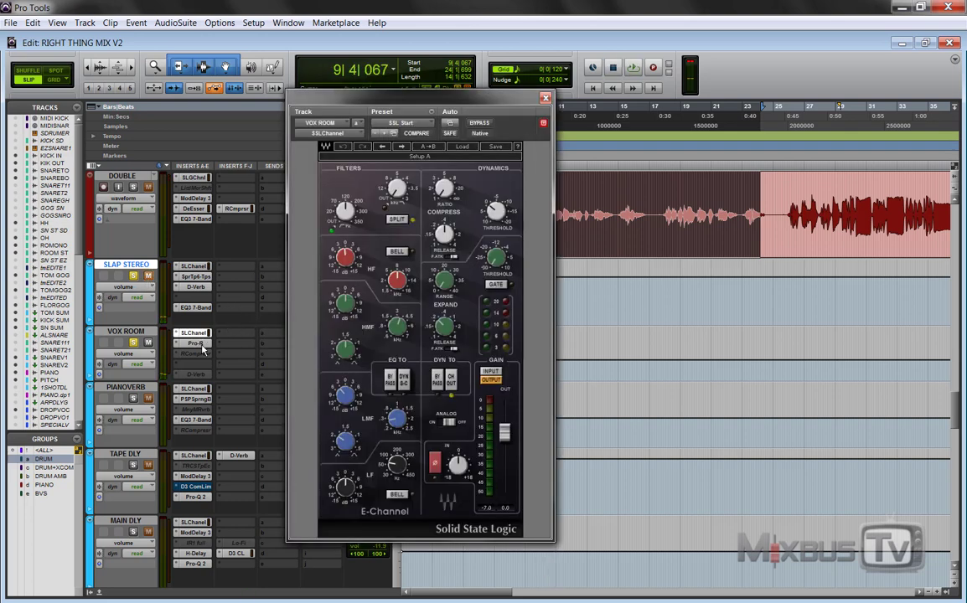
key(space)
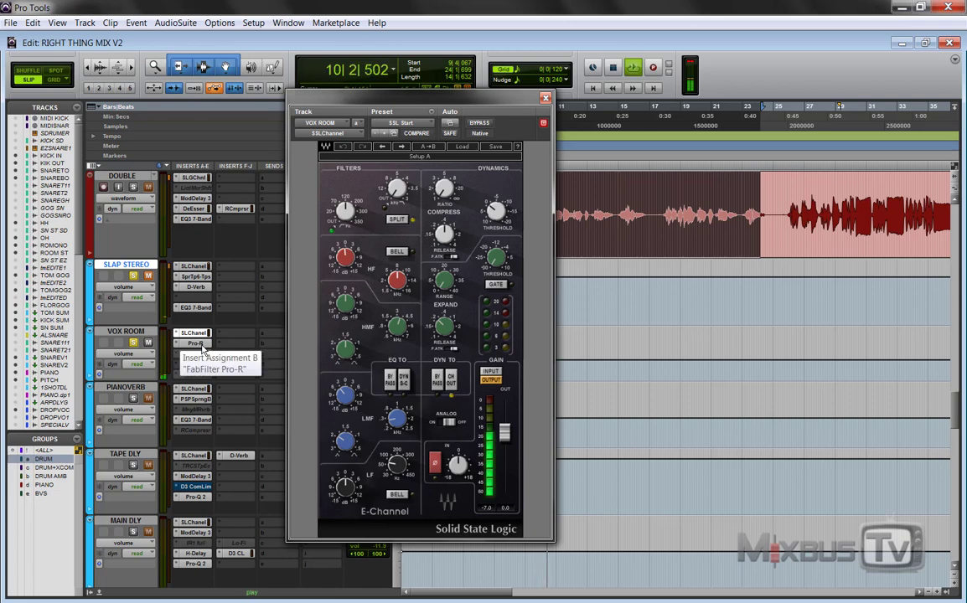
Close VOX ROOM's Pro-R reverb and raise its volume to -13.1 dB.
click(198, 343)
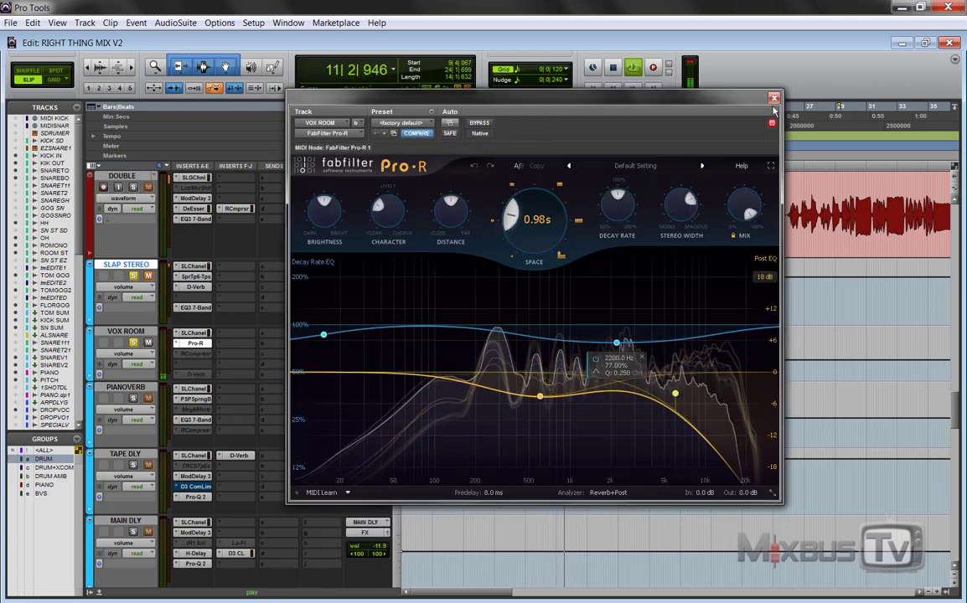
click(774, 98)
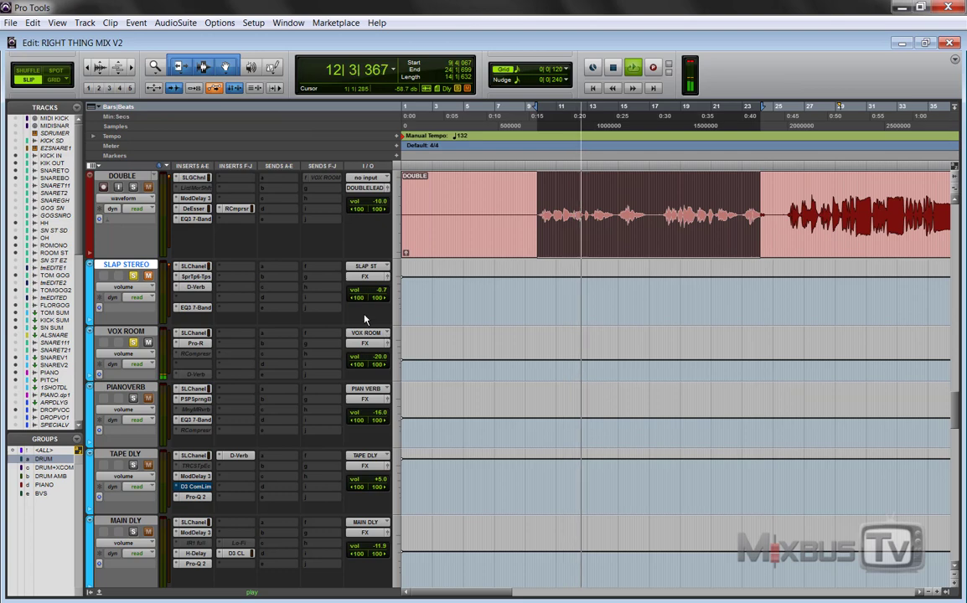
key(space)
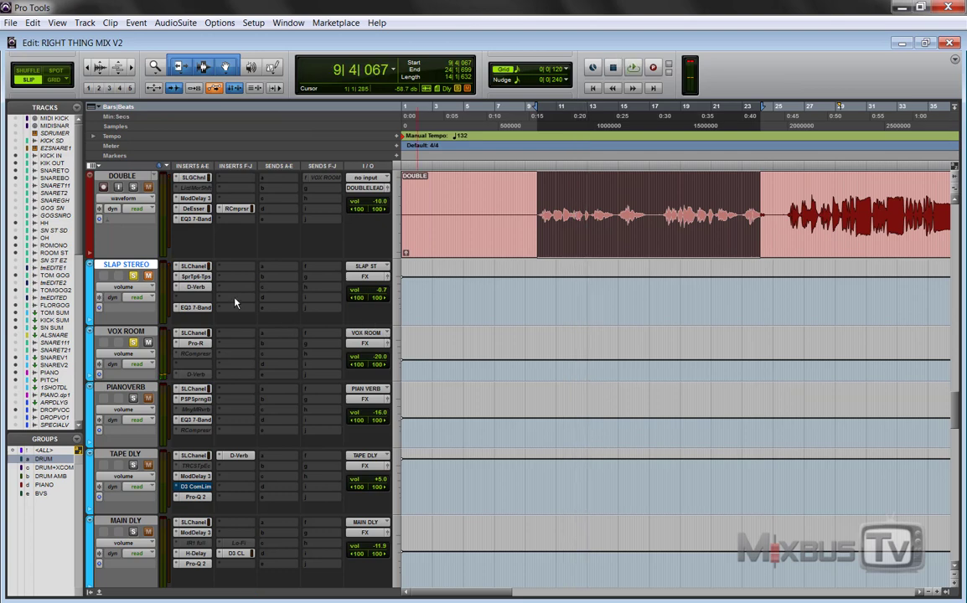
drag(377, 362, 370, 318)
key(space)
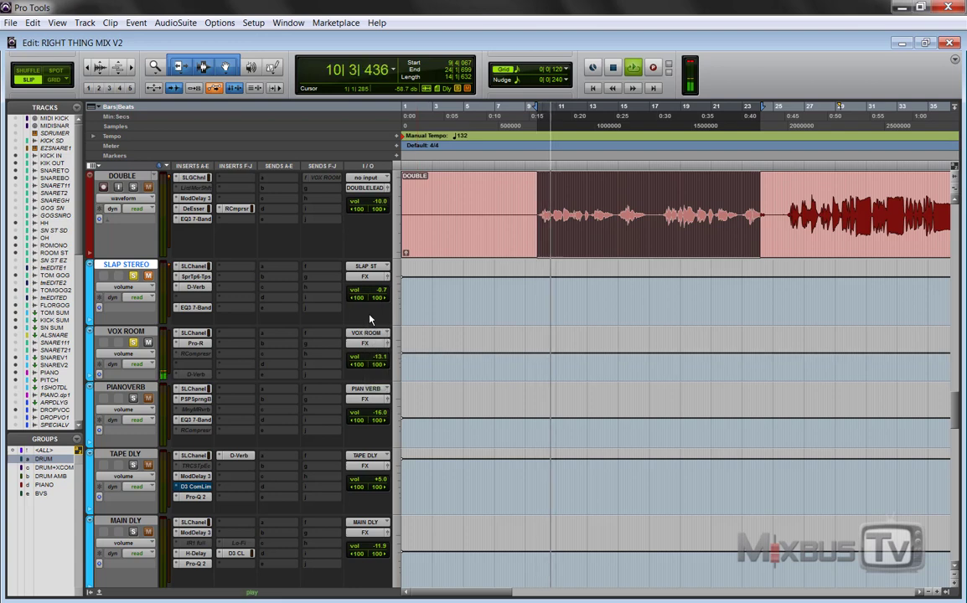
Reopen the Pro-R reverb, audition it during playback, and close the window.
click(205, 344)
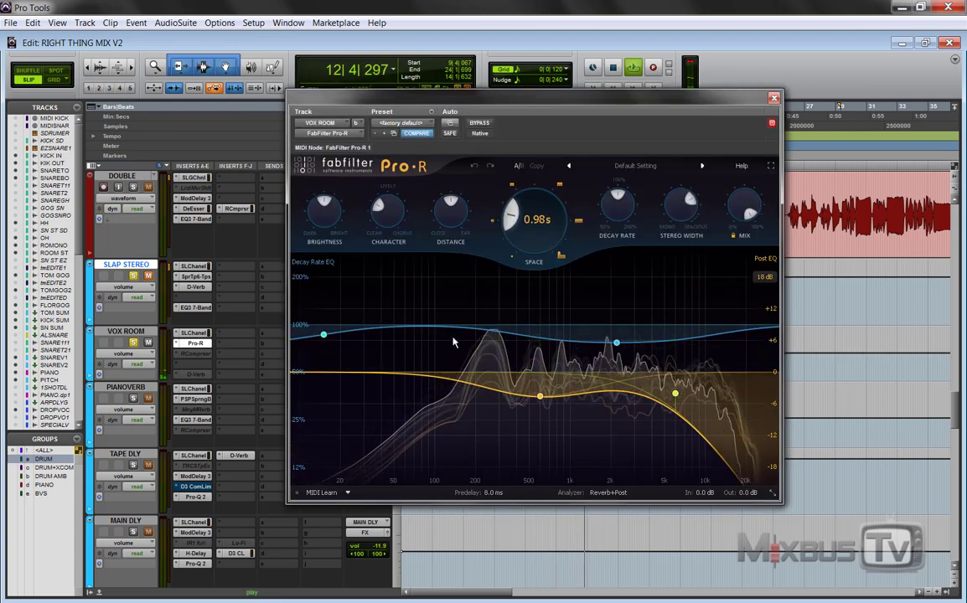
drag(704, 117, 739, 146)
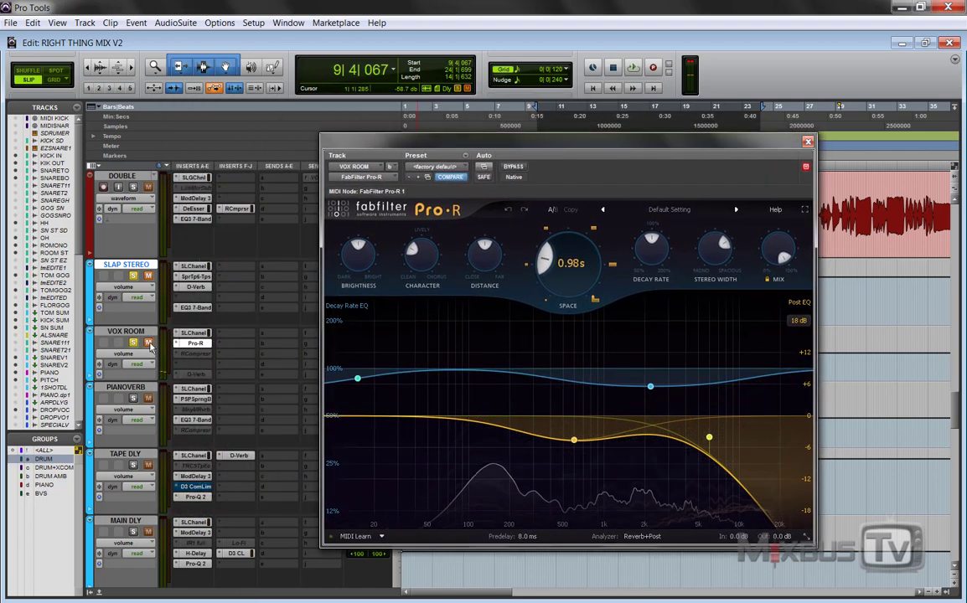
key(space)
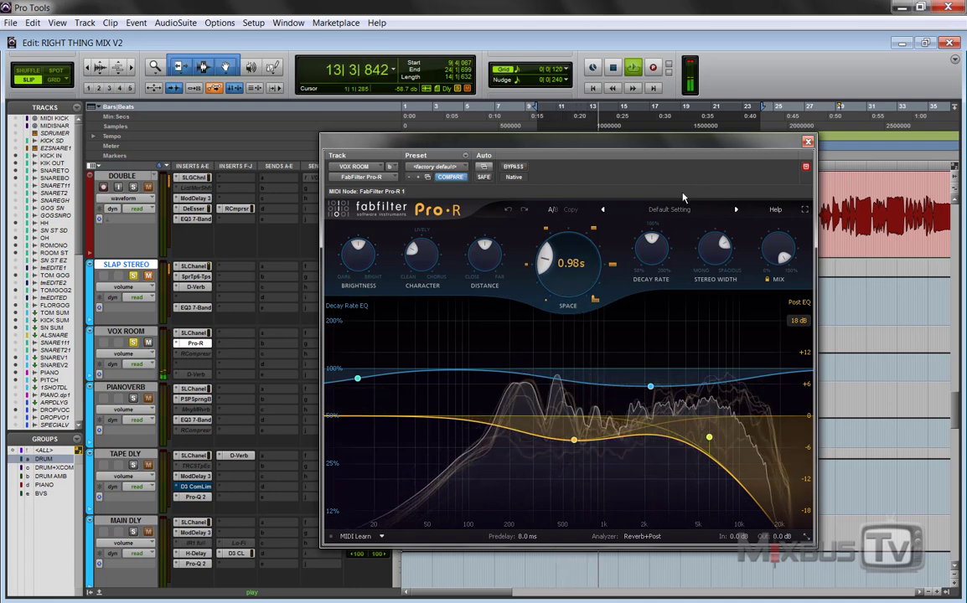
key(space)
drag(767, 144, 700, 125)
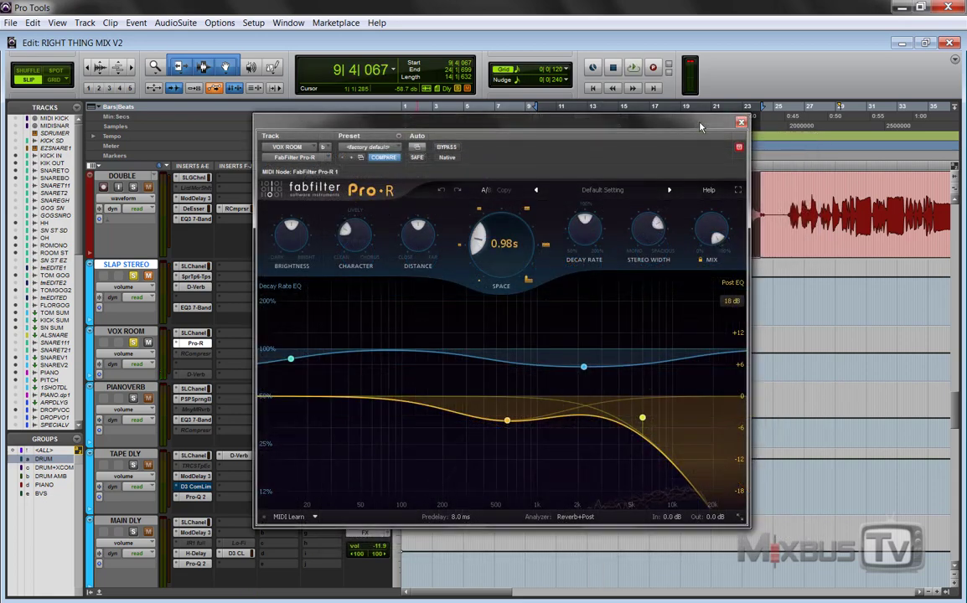
mouse_move(652, 226)
click(741, 121)
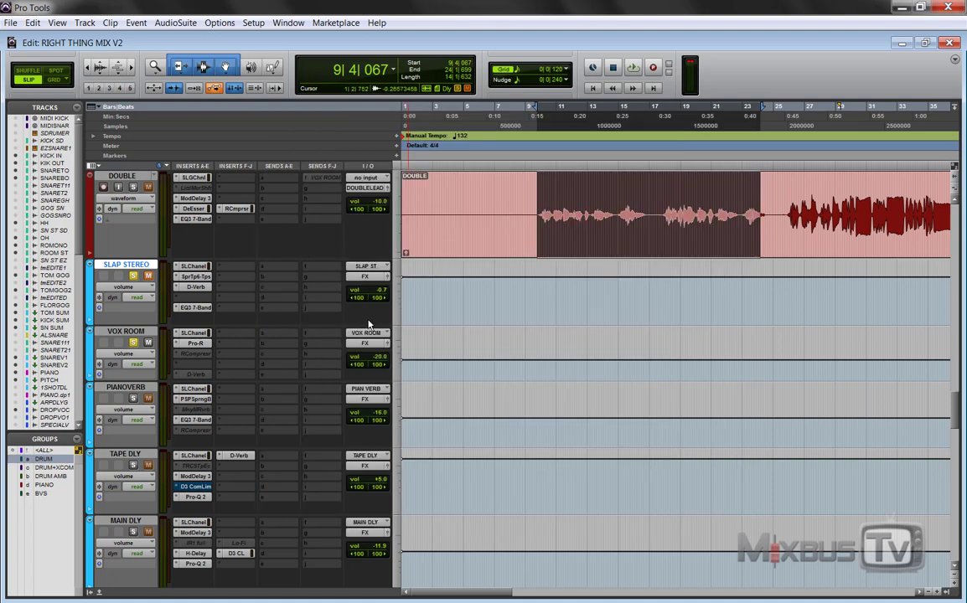
Unmute the VOX ROOM reverb return while the selection plays.
key(space)
key(ctrl+bracketleft)
key(ctrl+bracketleft)
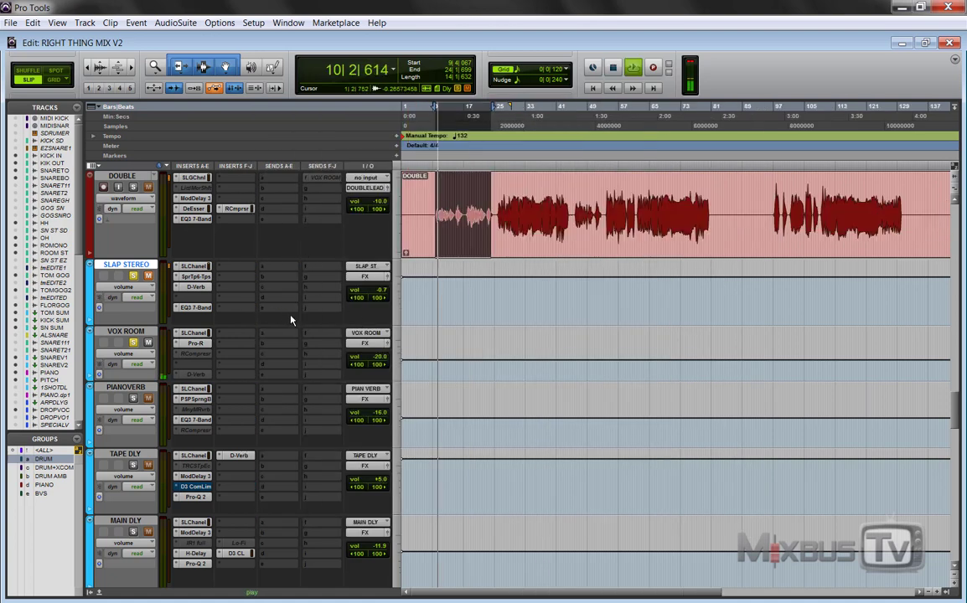
scroll(291, 320, up, 2)
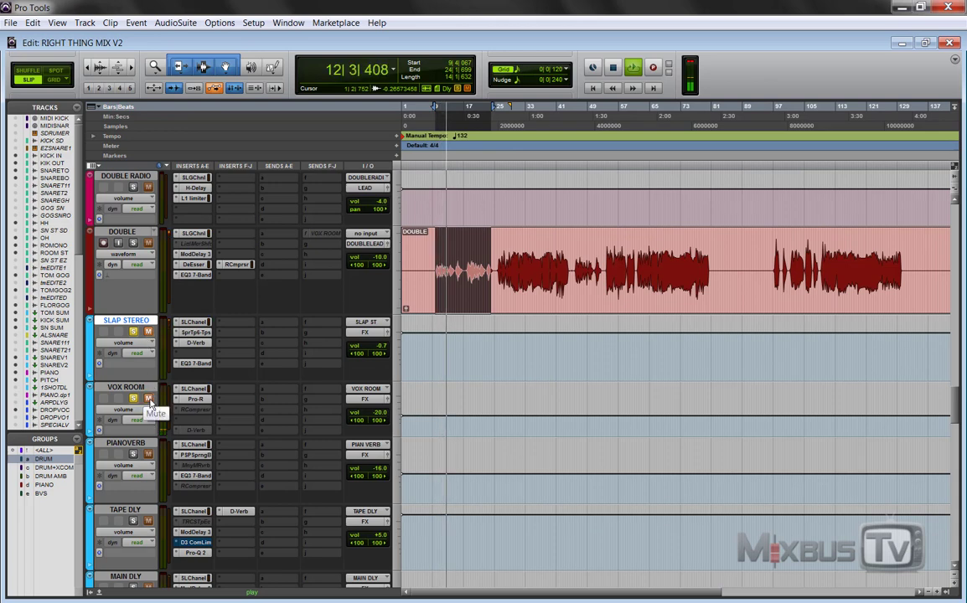
click(149, 399)
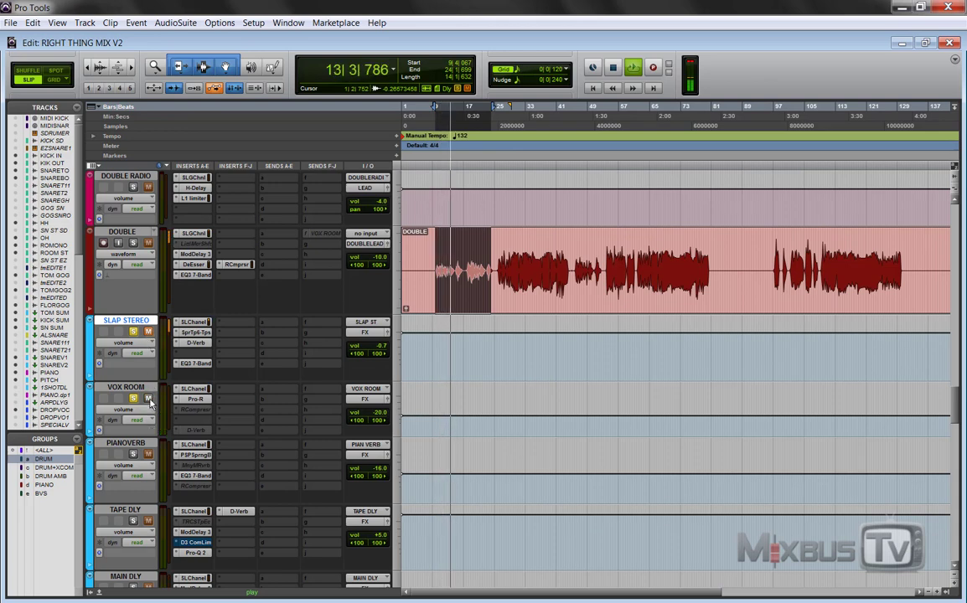
key(space)
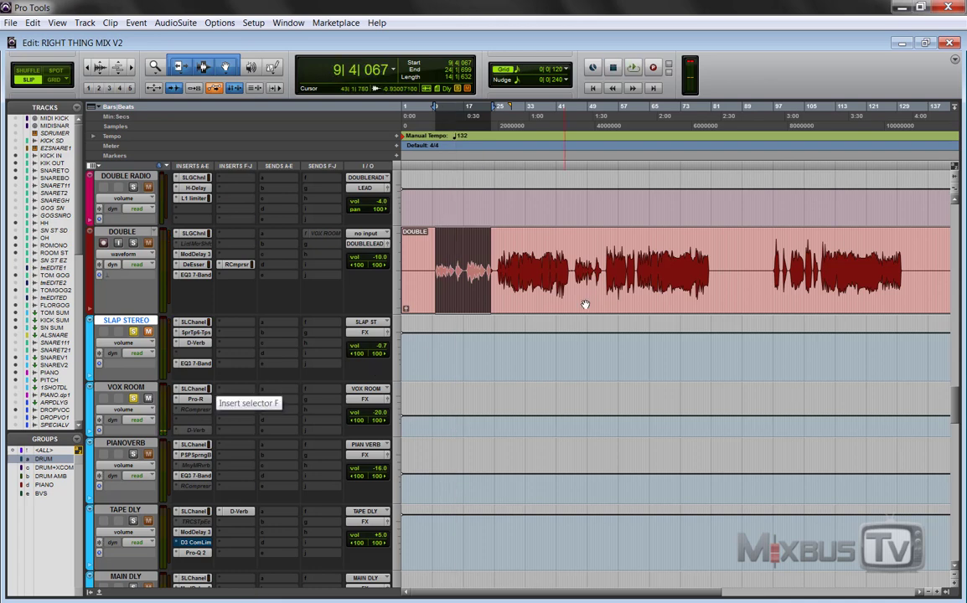
Select and play DOUBLE from bar 45 to bar 52.
click(579, 250)
key(ctrl+])
key(ctrl+])
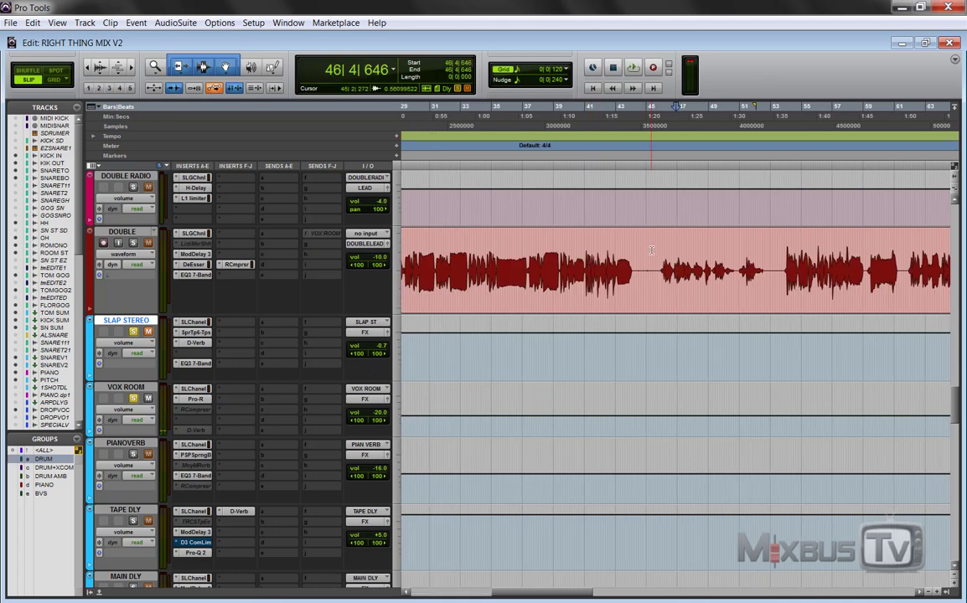
drag(660, 249, 767, 250)
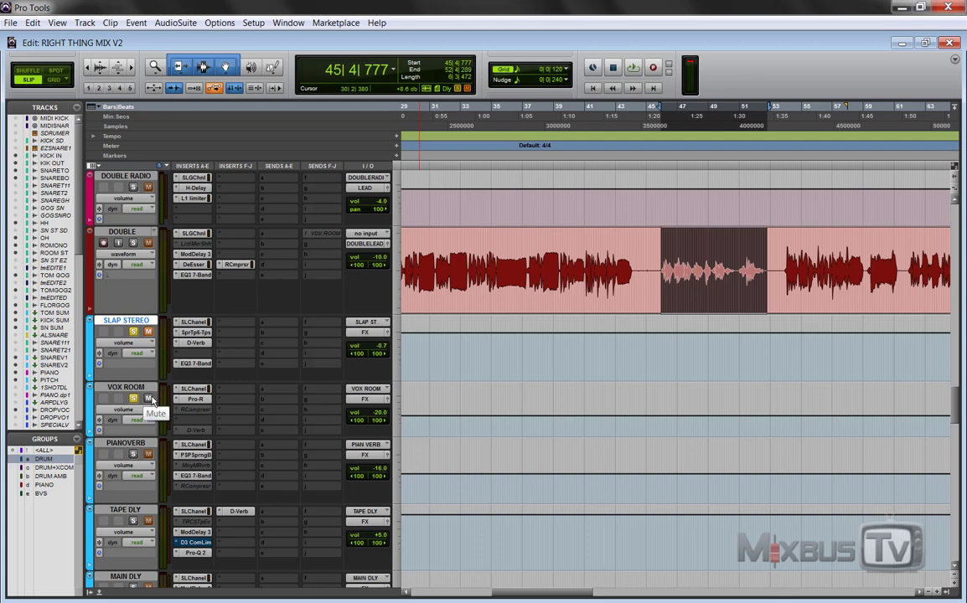
key(space)
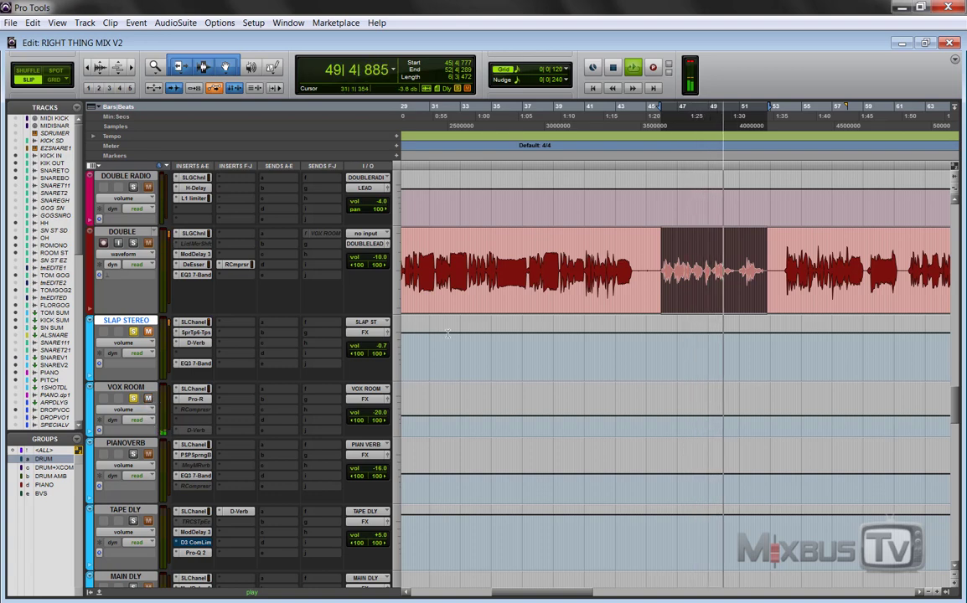
key(ctrl+bracketleft)
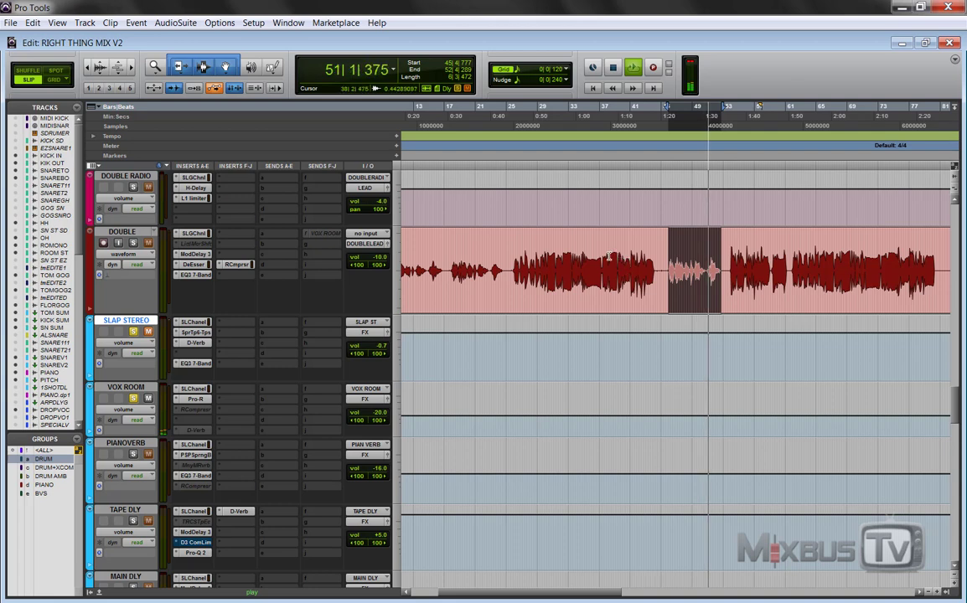
key(space)
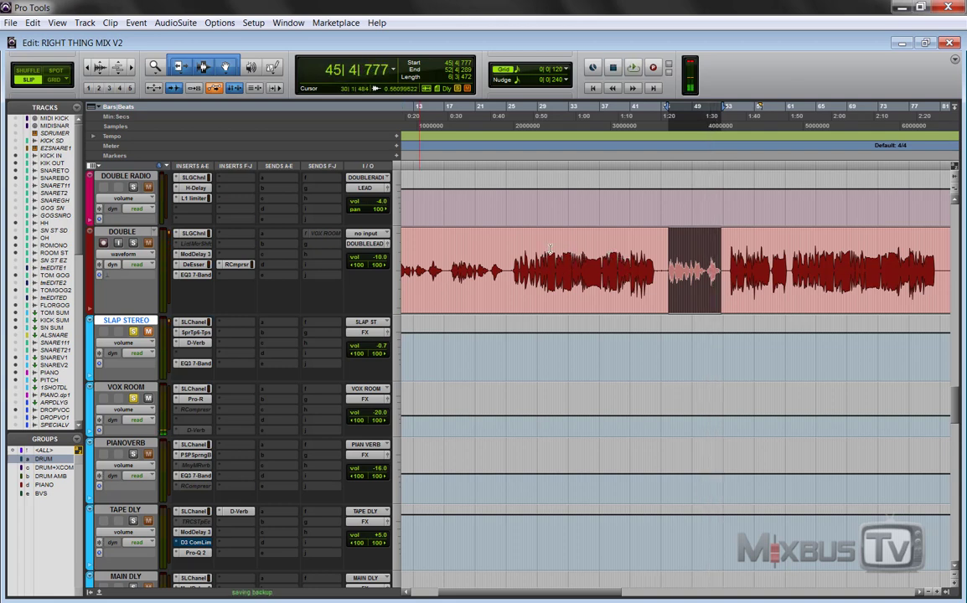
Select and play the DOUBLE passage from bar 29 to bar 42.
drag(544, 244, 644, 269)
key(space)
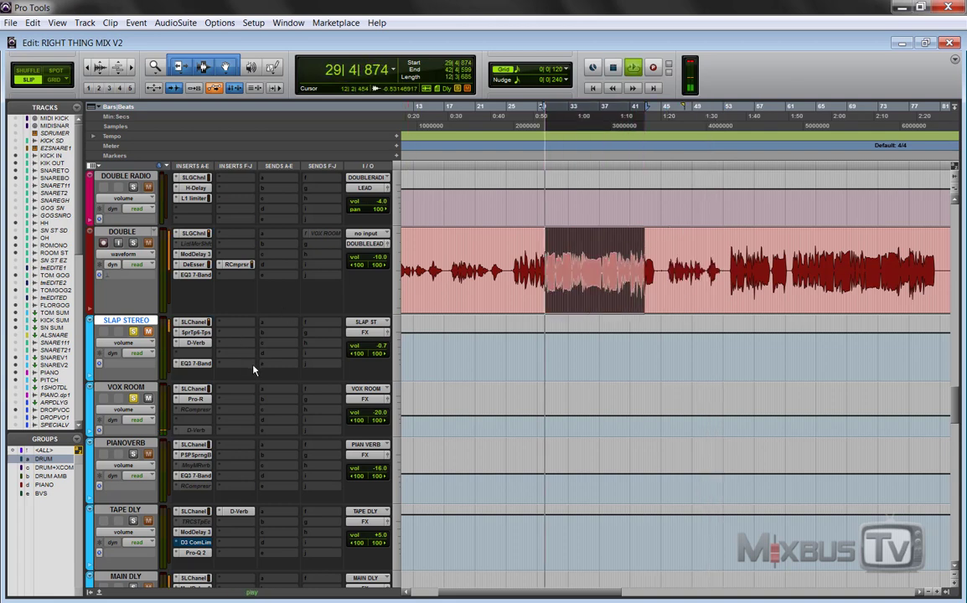
key(ctrl+bracketright)
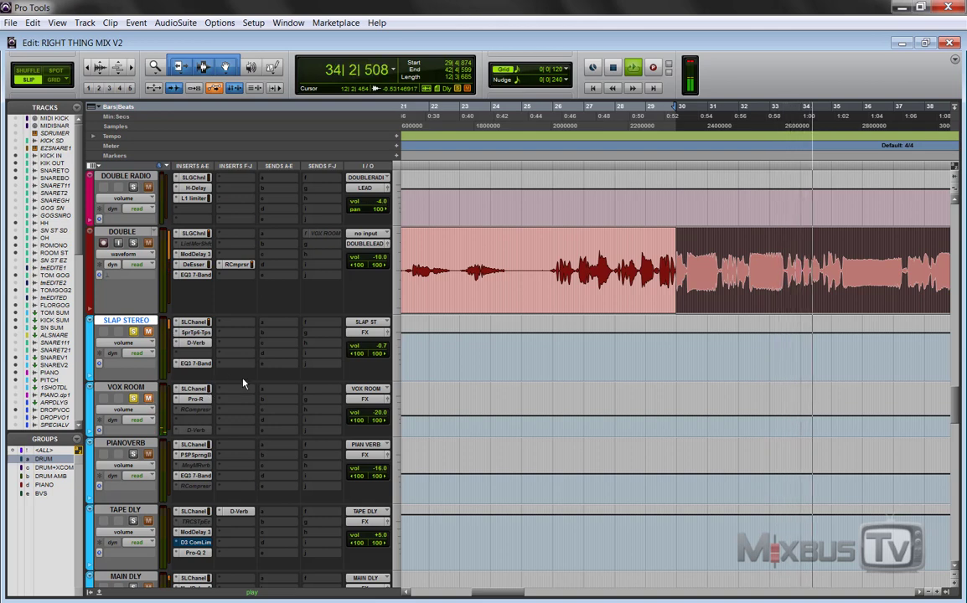
key(space)
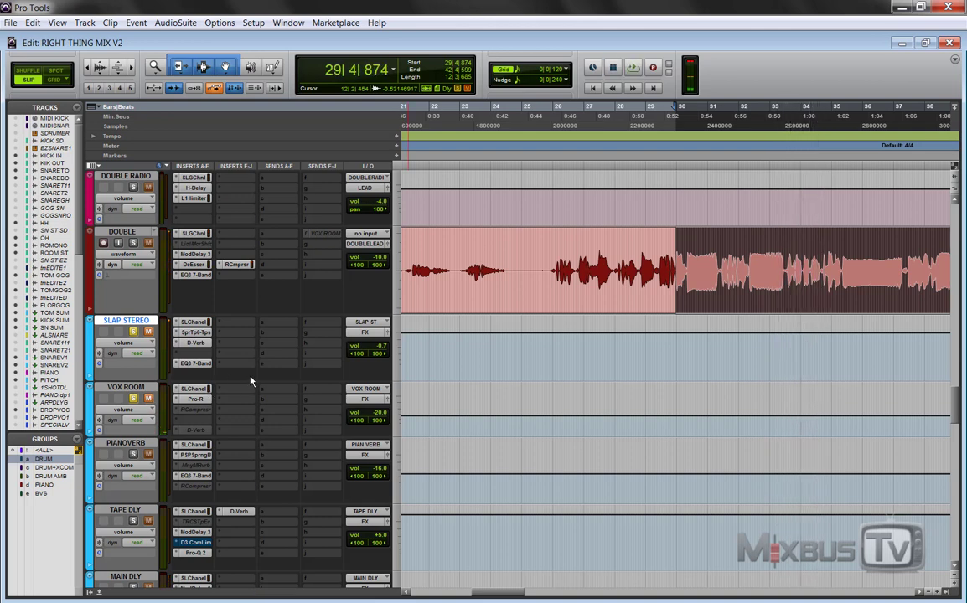
click(194, 399)
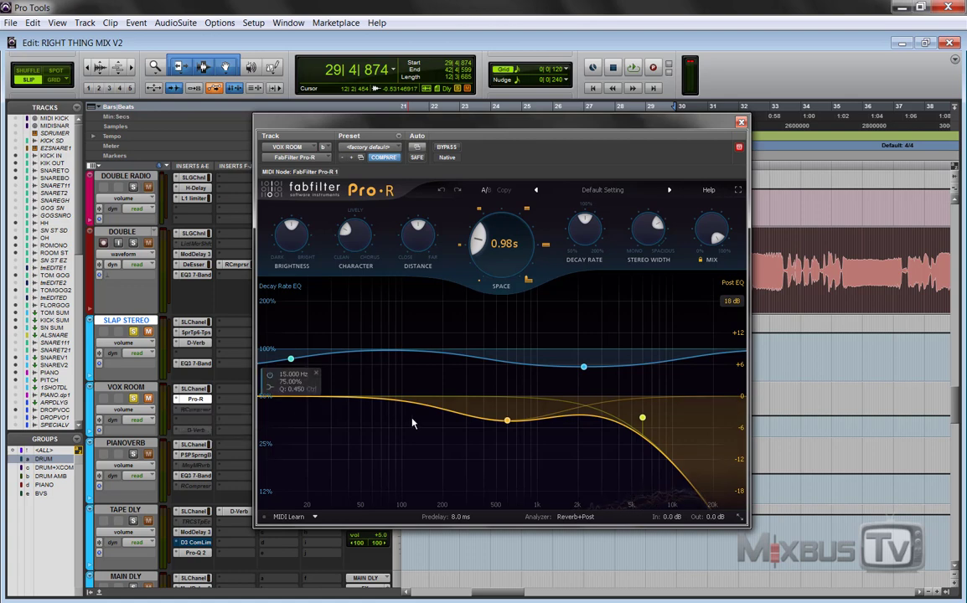
mouse_move(500, 417)
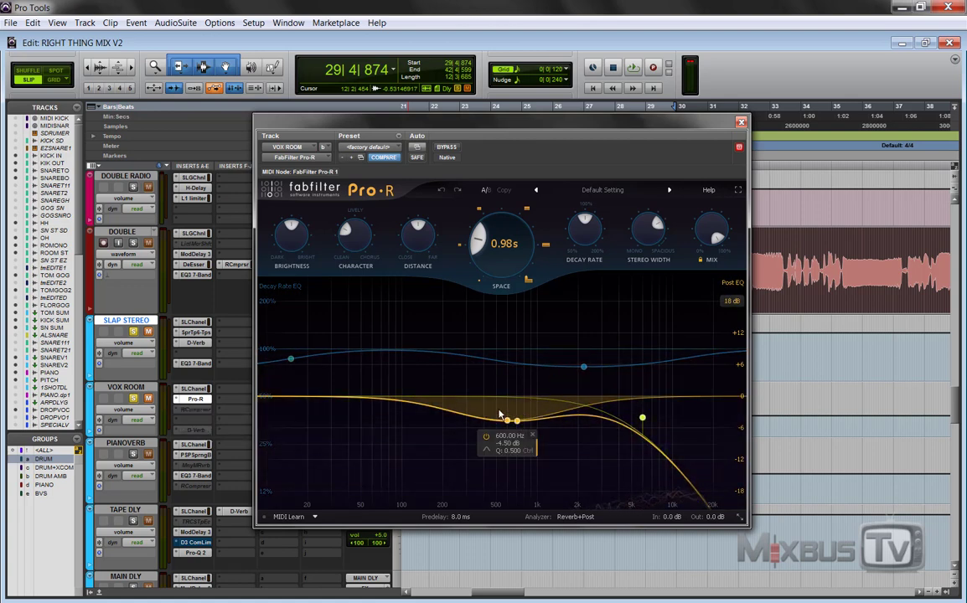
mouse_move(465, 386)
click(740, 121)
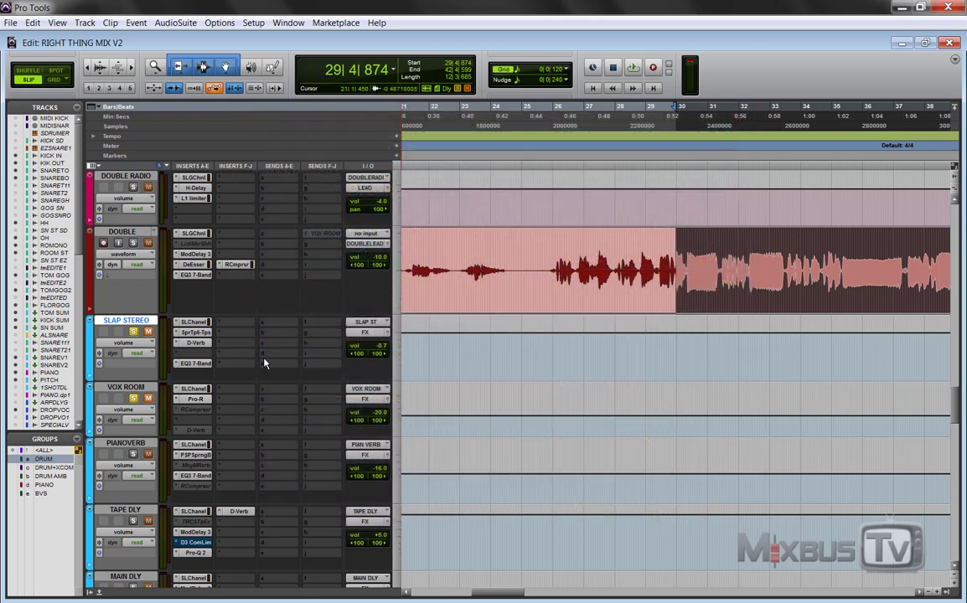
Select the VOX ROOM track and play the session back from around bar 29.
key(space)
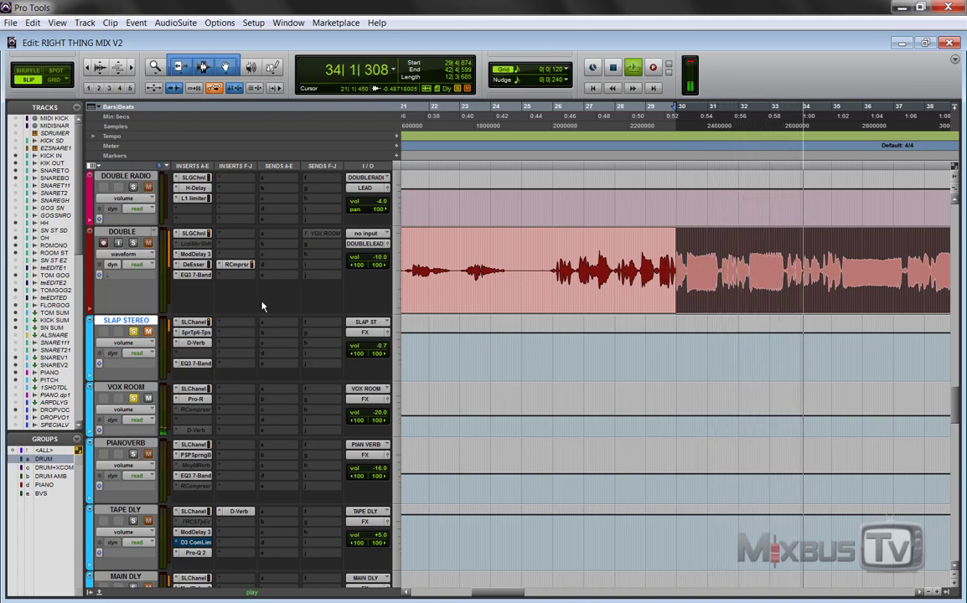
key(space)
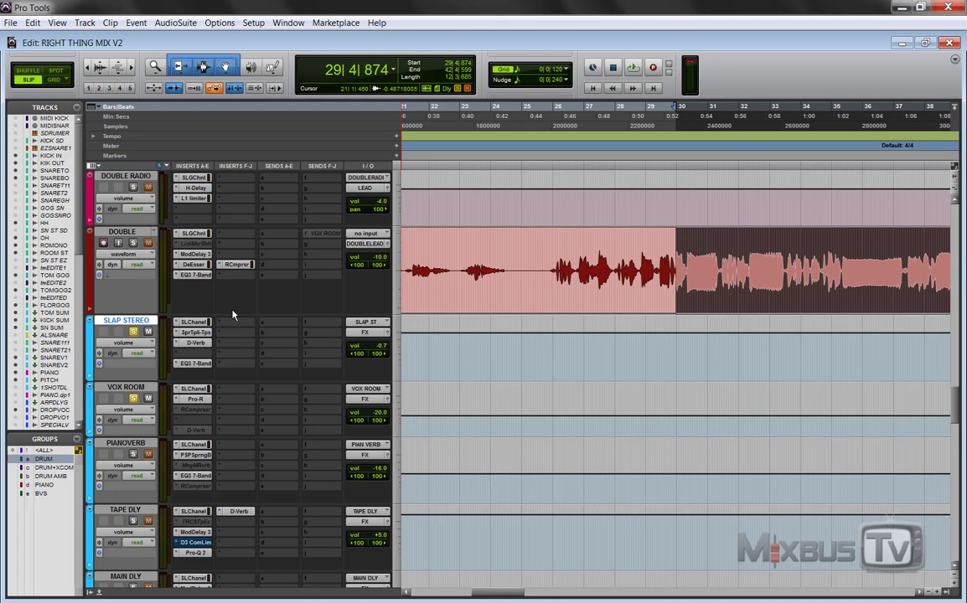
click(130, 388)
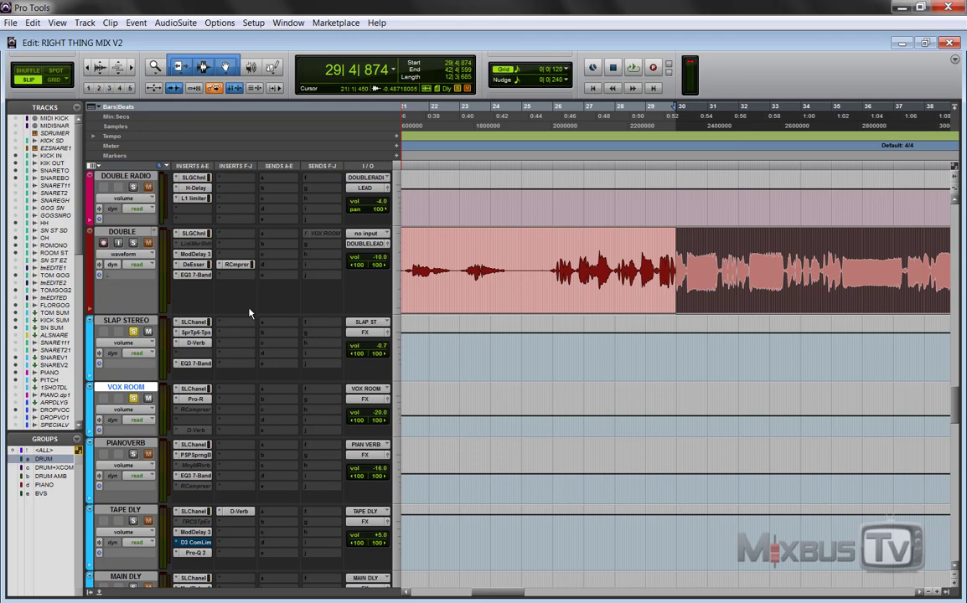
key(ctrl+bracketleft)
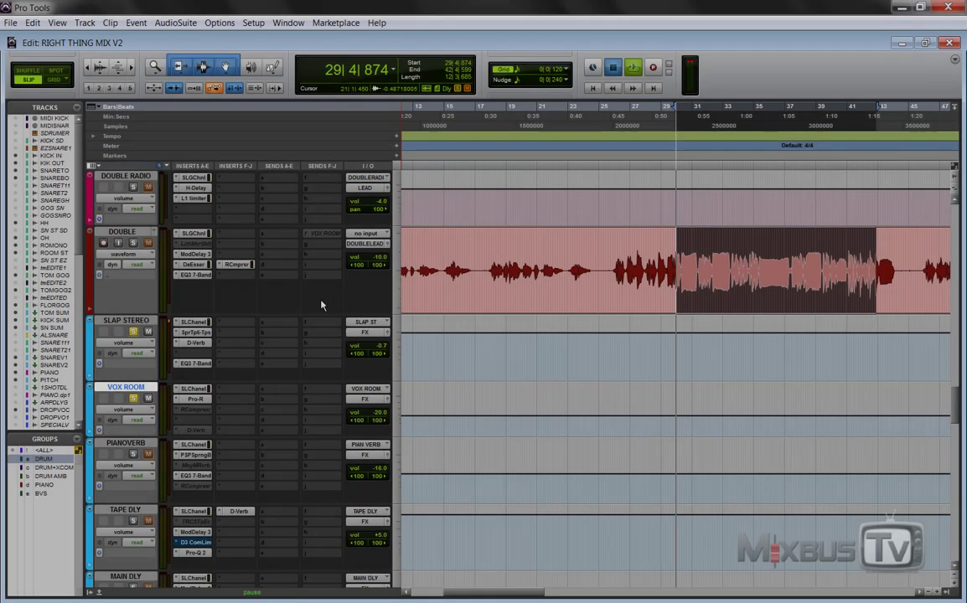
key(ctrl+bracketright)
key(space)
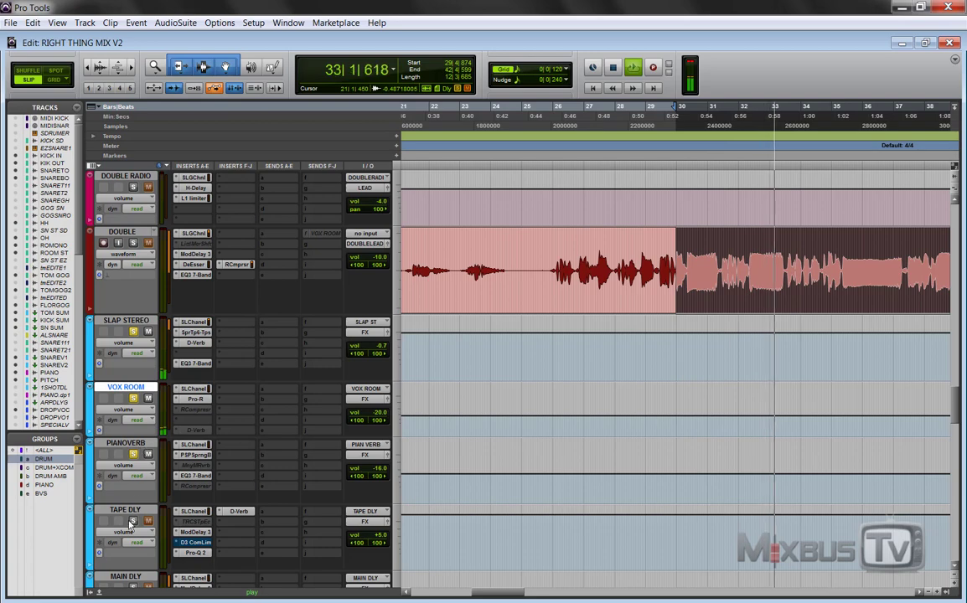
scroll(132, 526, down, 3)
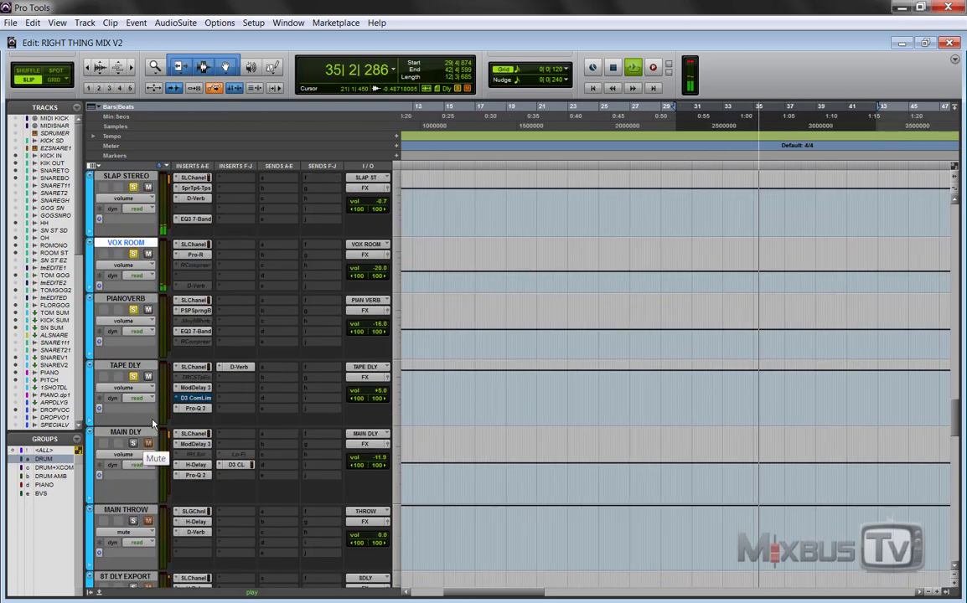
Stop playback, bring the MAIN DLY track into view, and select bar 28 to bar 50.
key(space)
scroll(139, 370, up, 3)
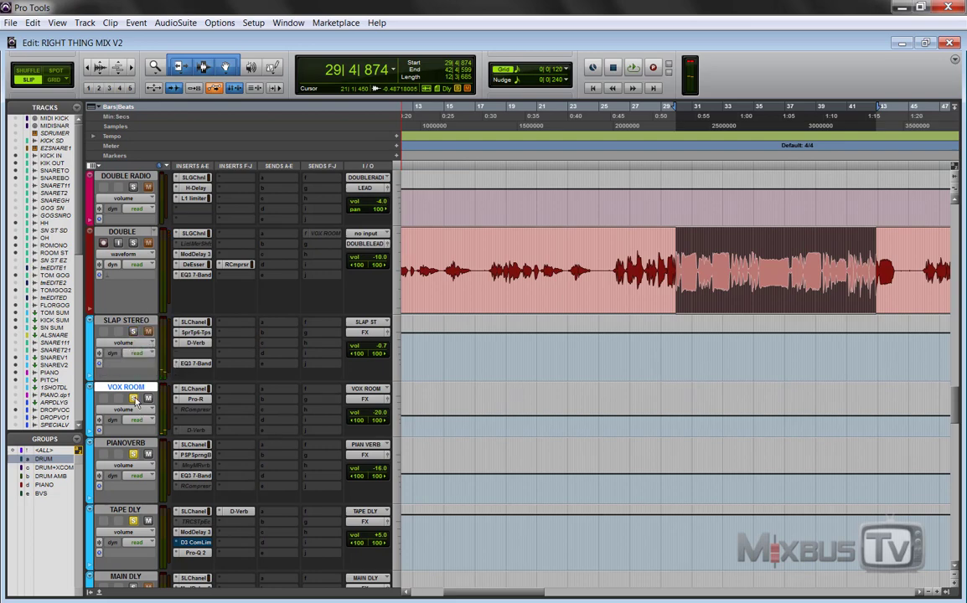
scroll(135, 400, down, 3)
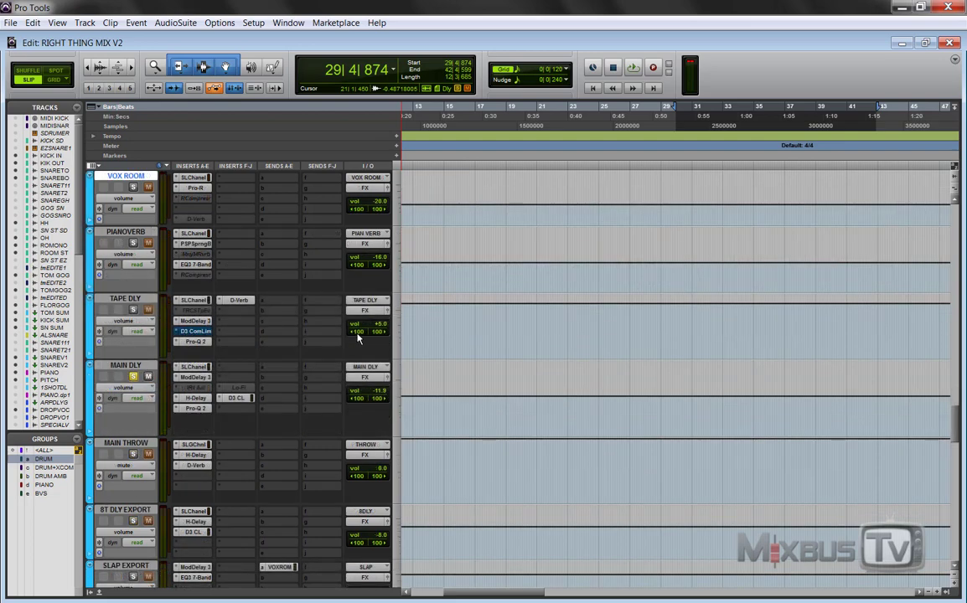
scroll(435, 322, up, 3)
scroll(557, 295, down, 2)
scroll(557, 295, up, 5)
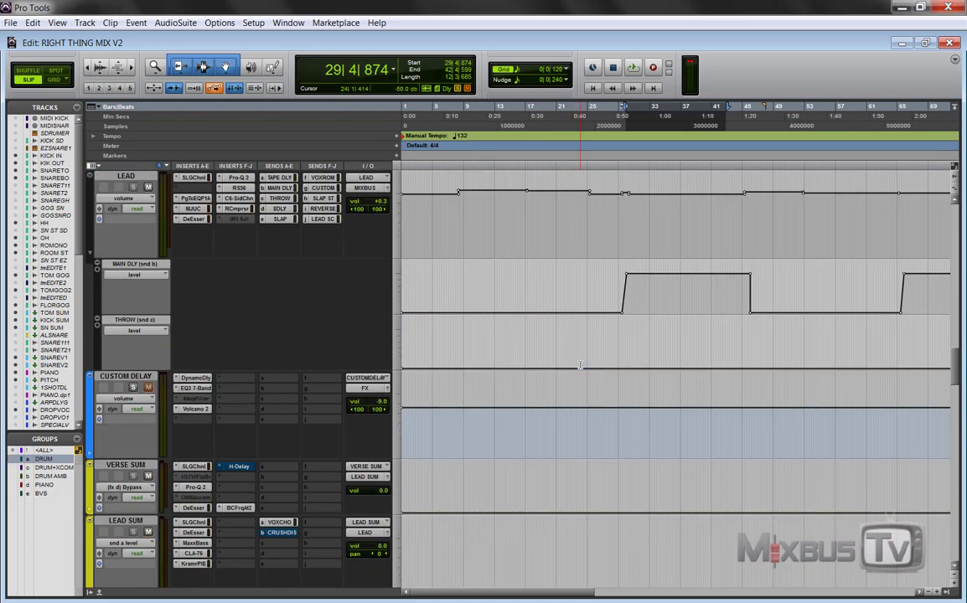
scroll(597, 302, down, 1)
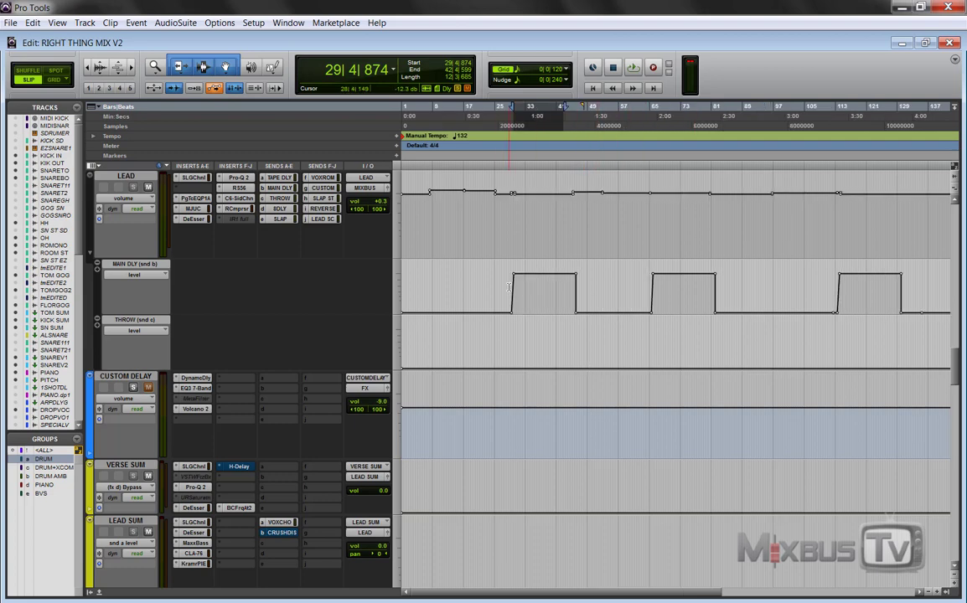
drag(509, 288, 589, 289)
scroll(614, 321, up, 2)
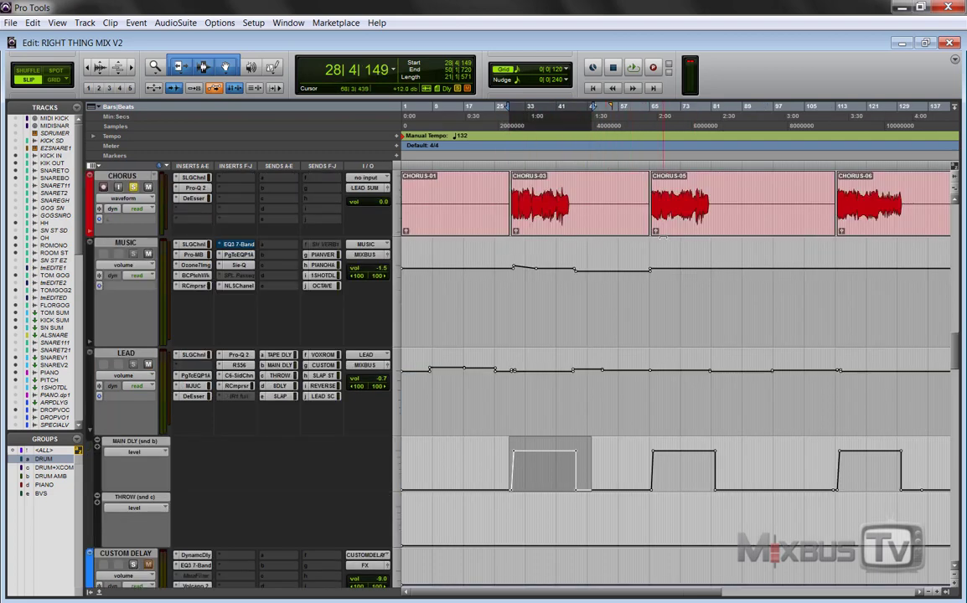
scroll(554, 345, down, 10)
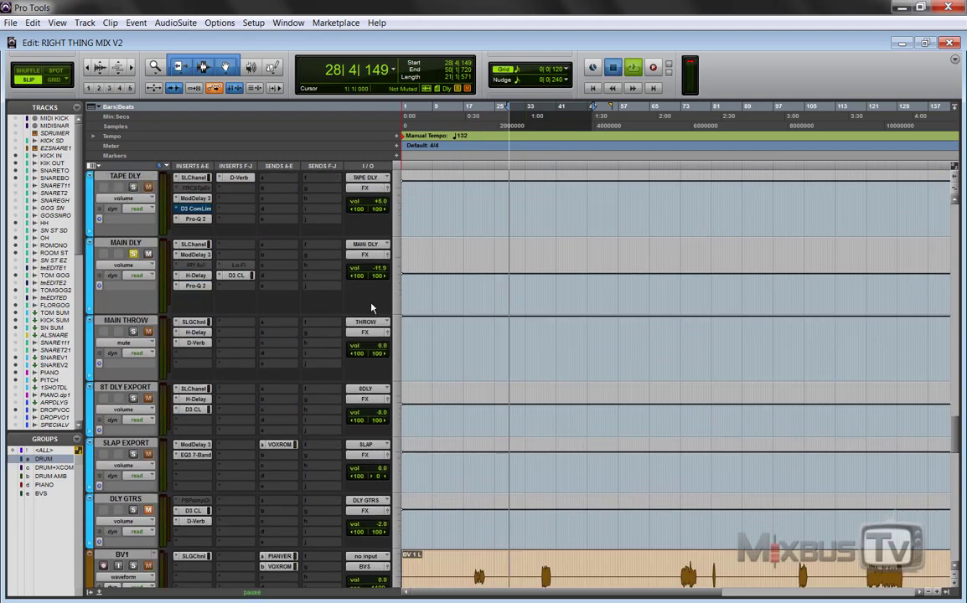
Play the selected range with the timeline zoomed out, then stop.
key(space)
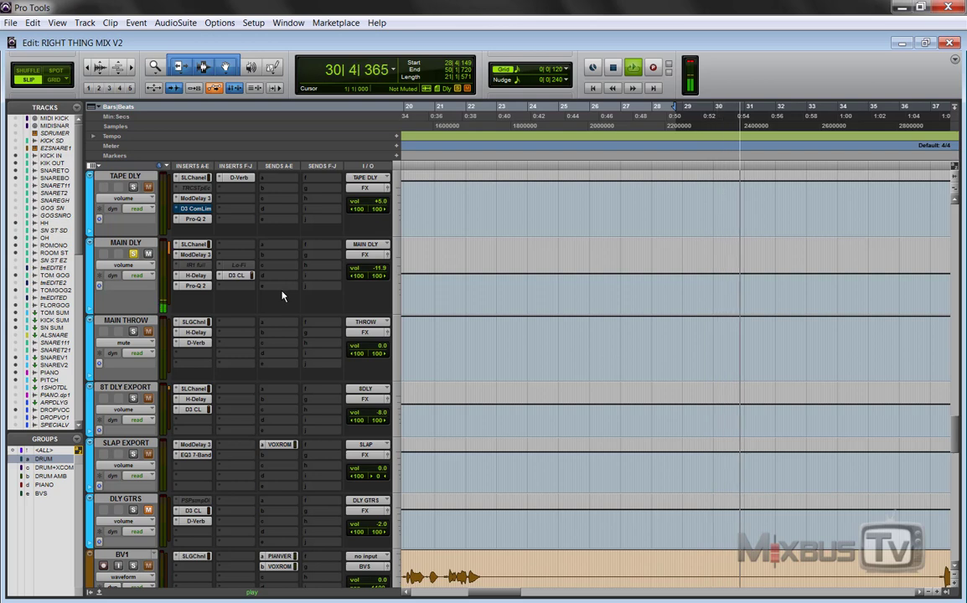
key(r)
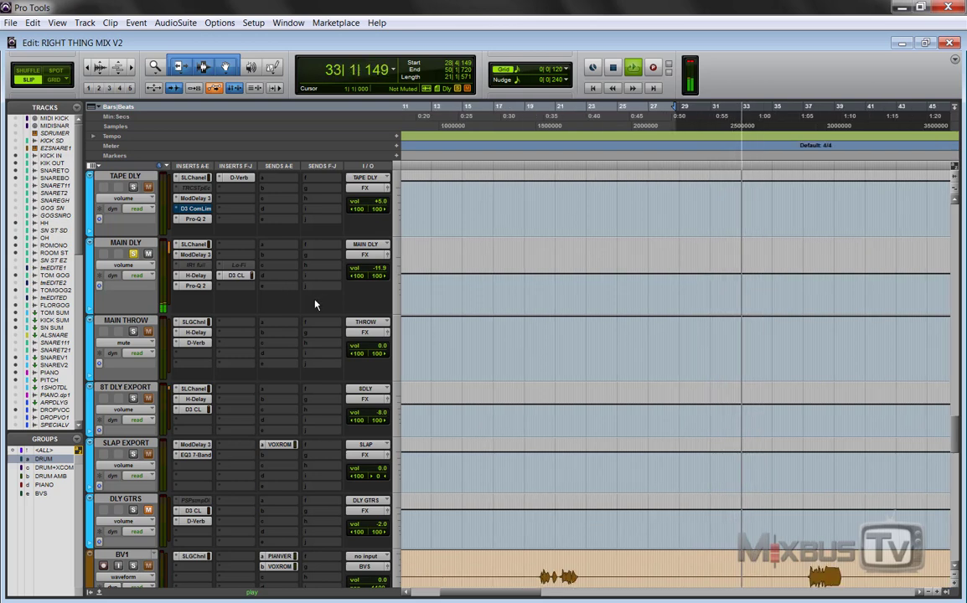
scroll(317, 306, up, 5)
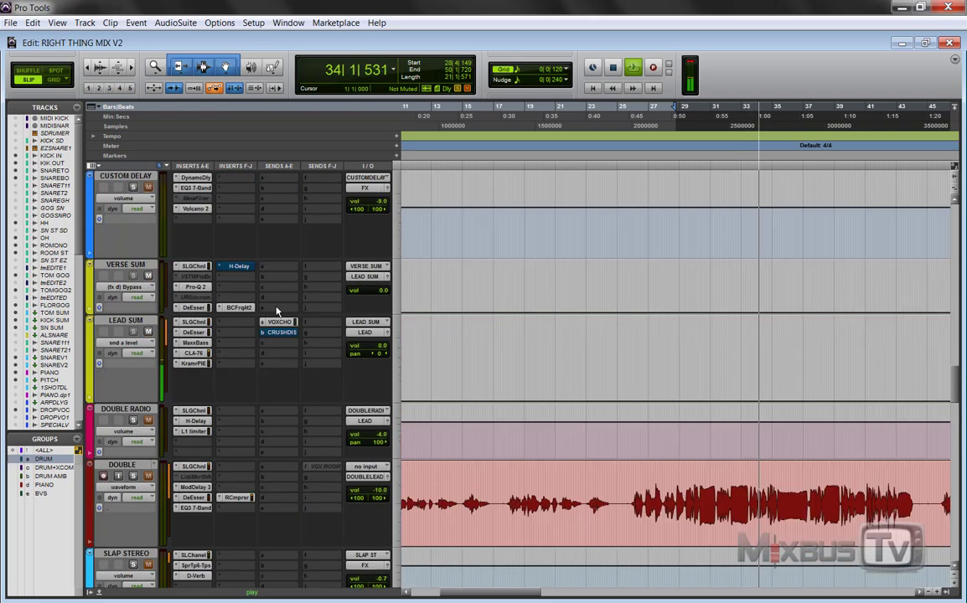
key(space)
scroll(154, 431, up, 8)
scroll(156, 375, down, 10)
scroll(157, 379, up, 6)
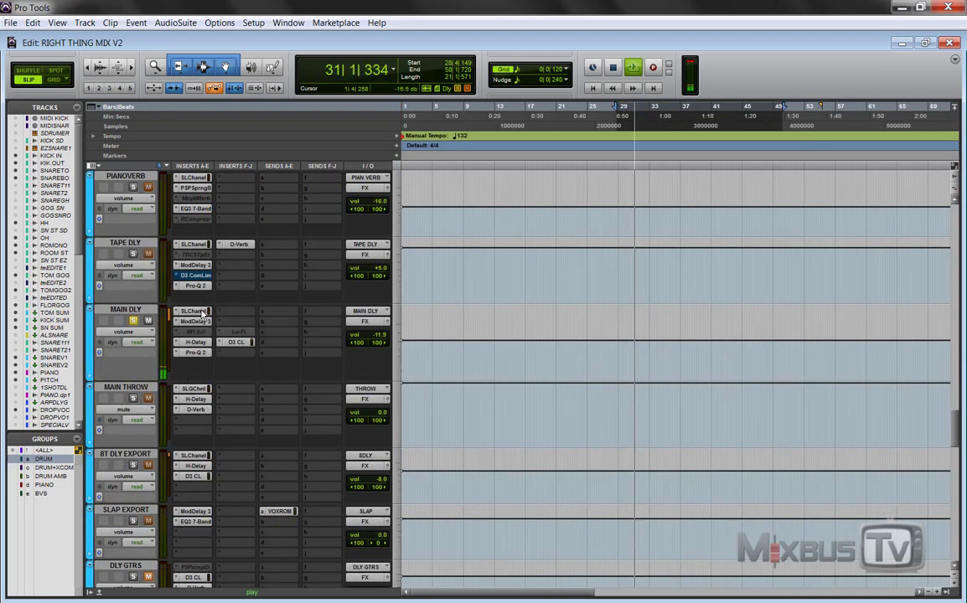
Show MAIN DLY's Mod Delay III (17.1 ms right) with its H-Delay (1/4 at 132 BPM) stacked below.
click(199, 311)
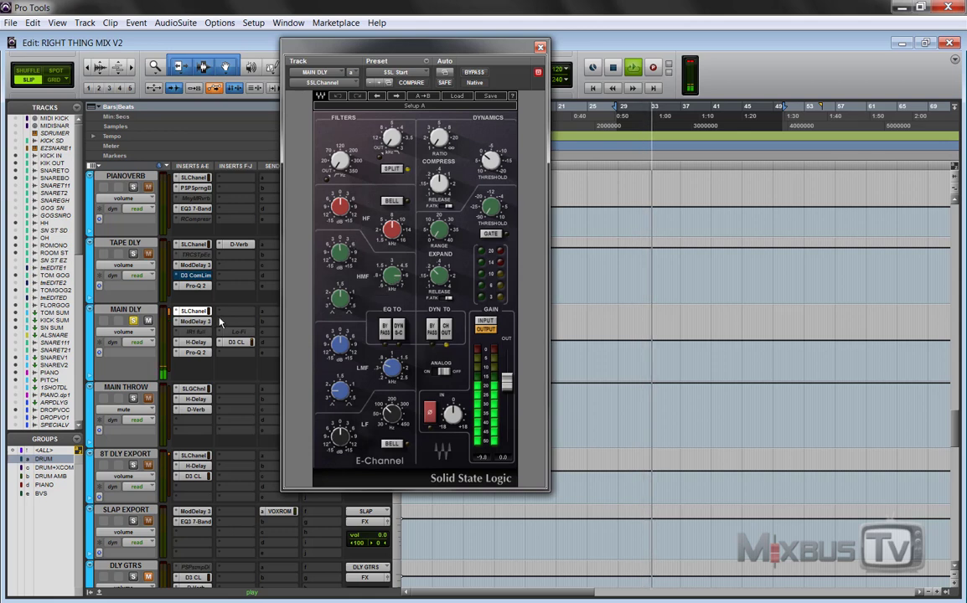
click(188, 311)
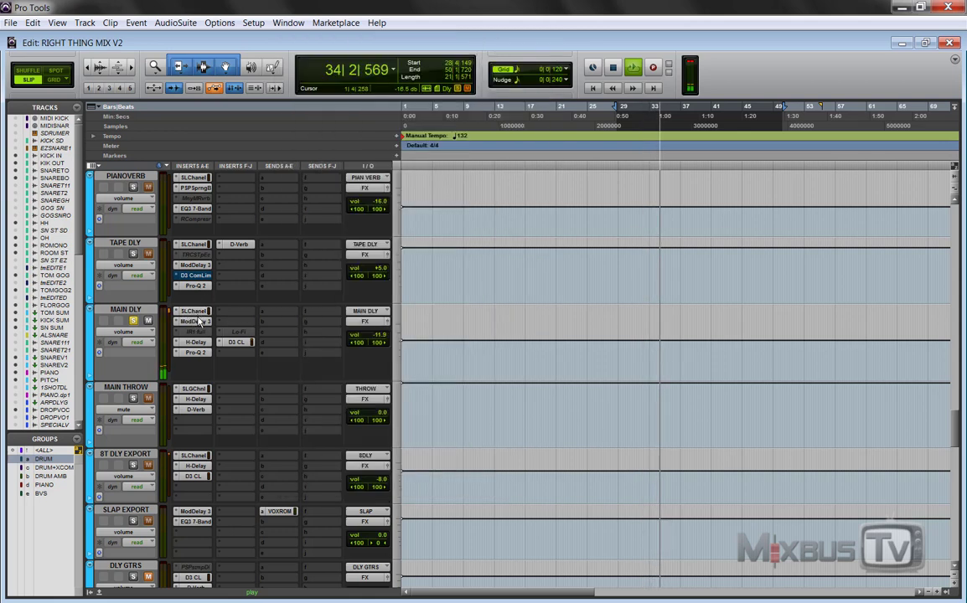
click(194, 320)
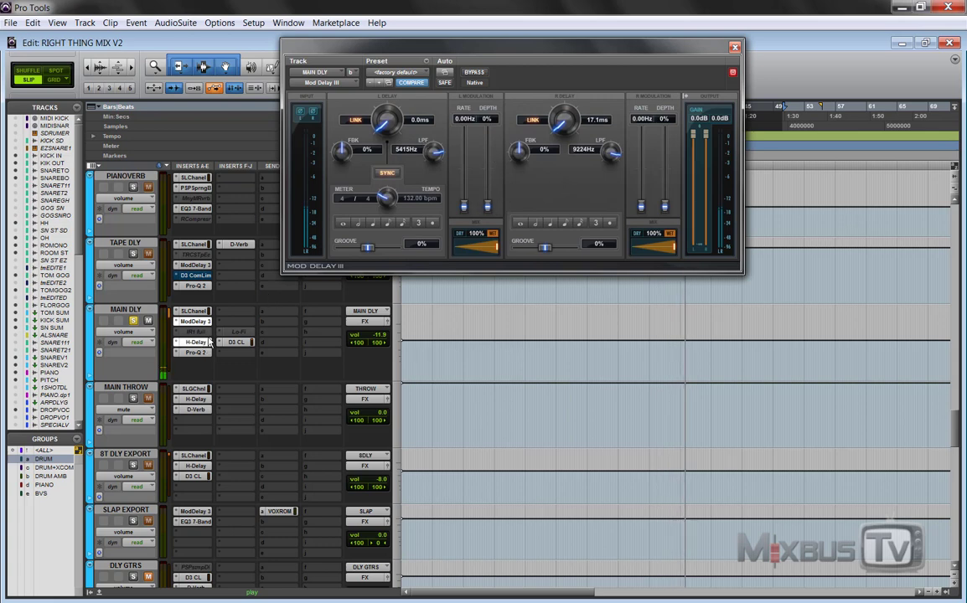
click(204, 343)
drag(334, 15, 632, 305)
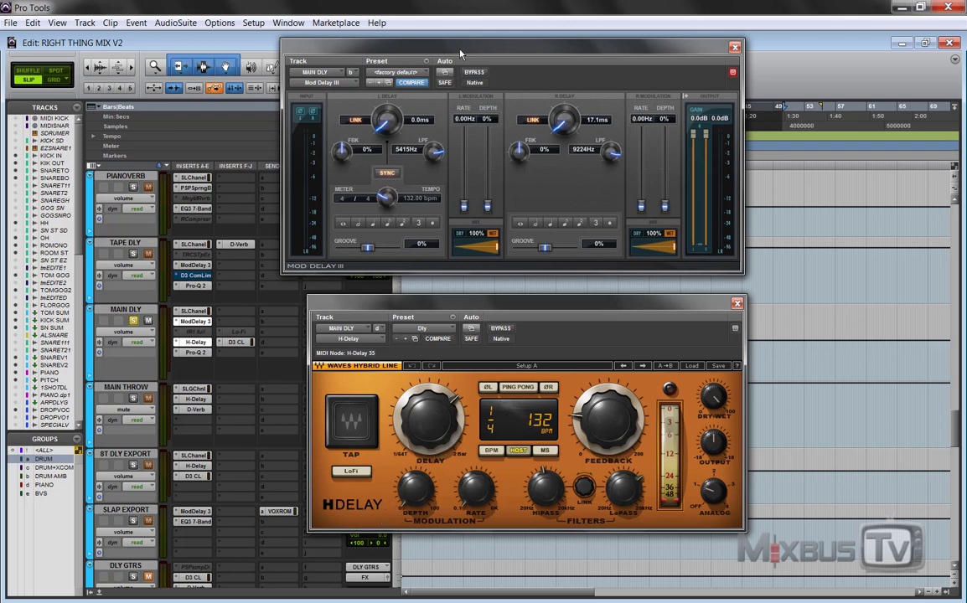
Play the session, A/B the Mod Delay III bypass, and take H-Delay out of bypass.
drag(414, 43, 426, 58)
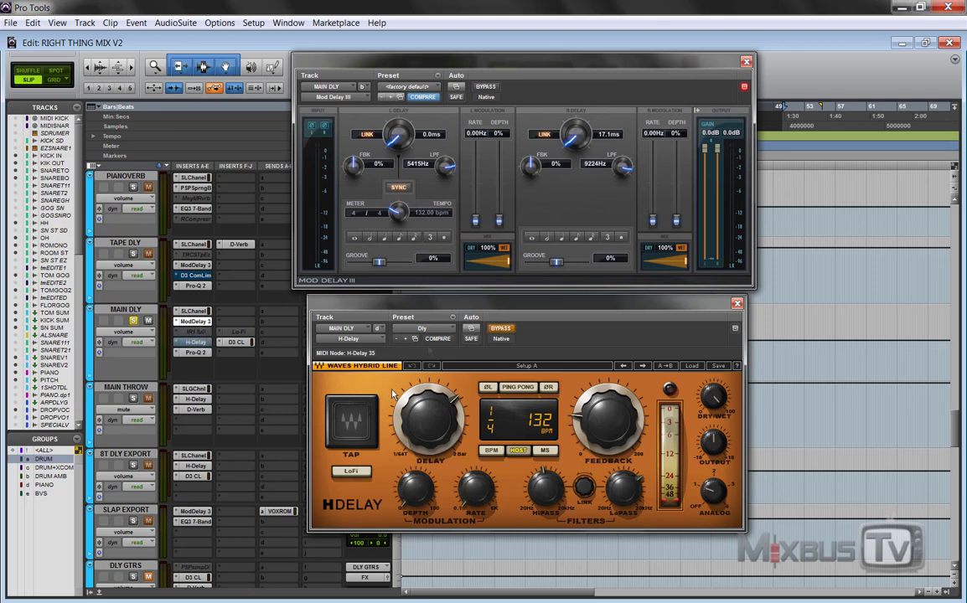
key(space)
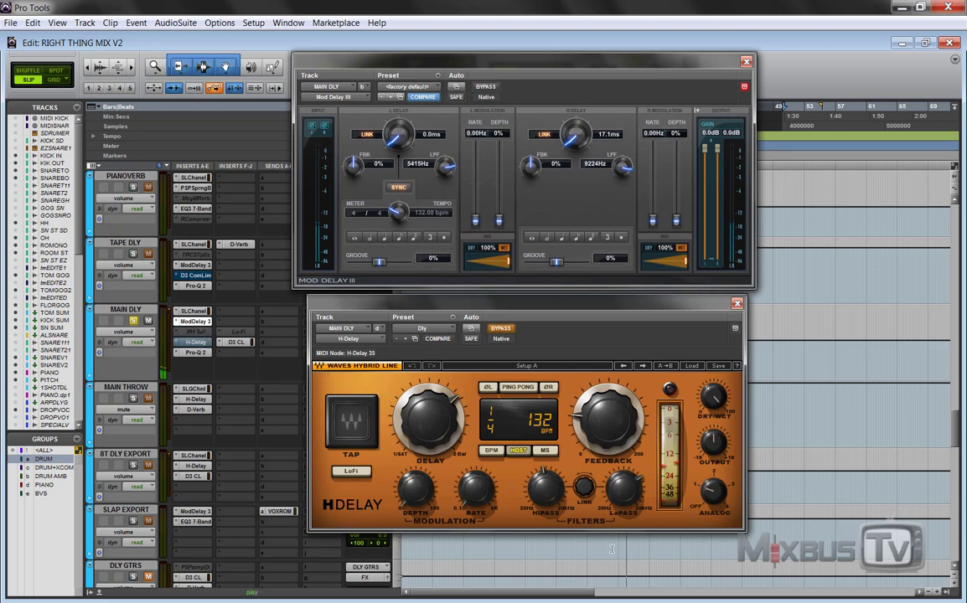
ctrl+click(203, 323)
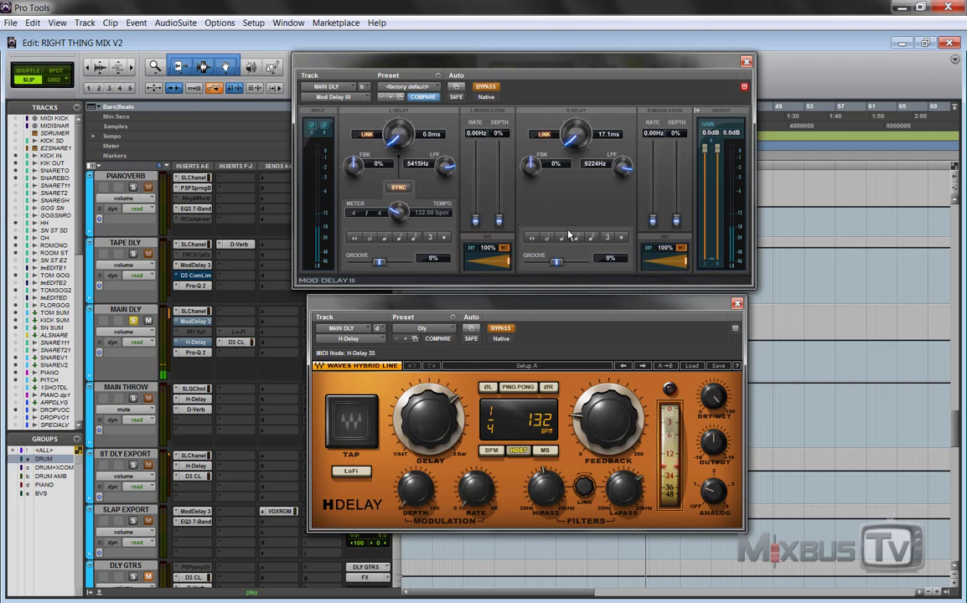
ctrl+click(195, 321)
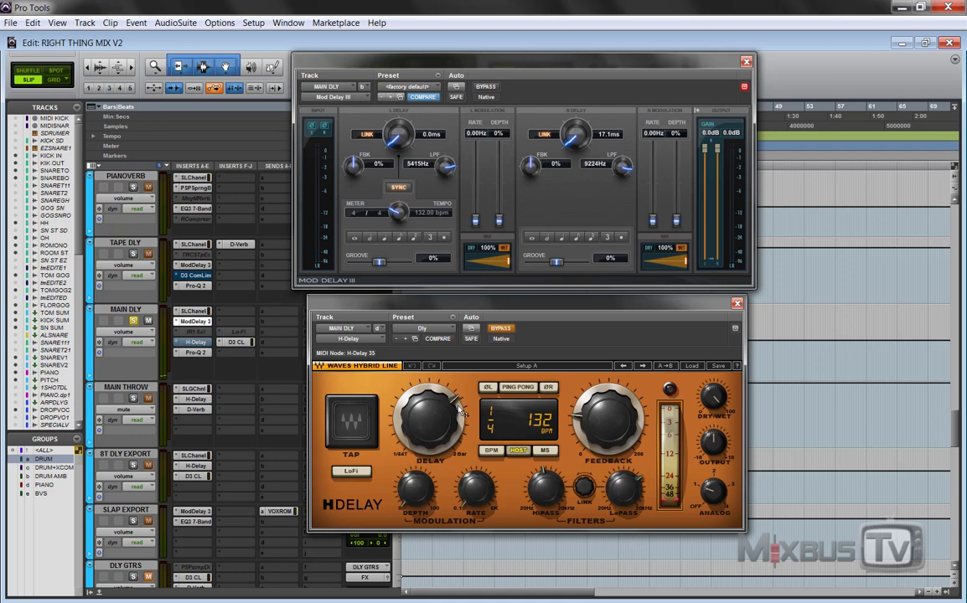
click(505, 330)
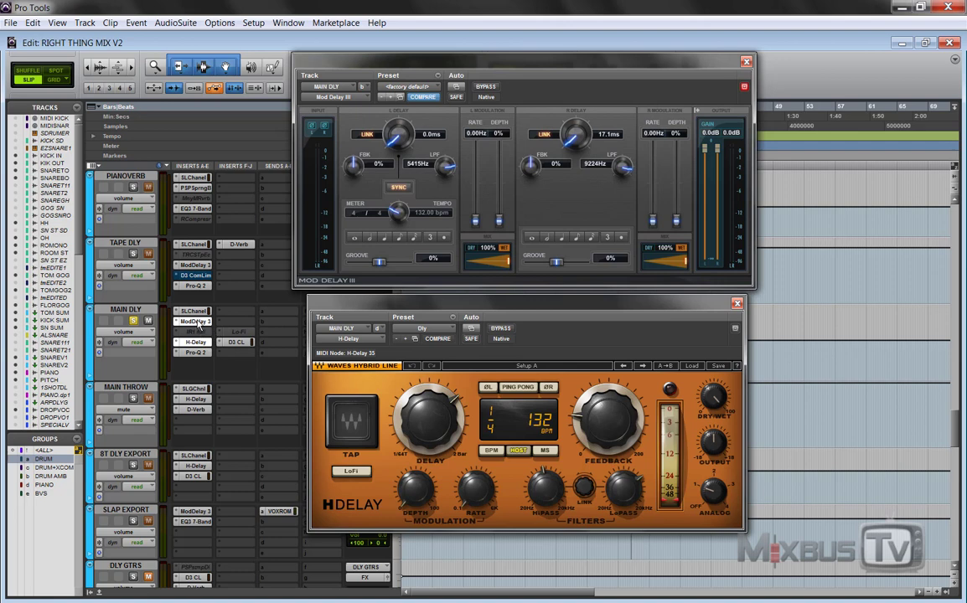
Compare Mod Delay III bypassed and active during playback, leave it bypassed, and enable H-Delay ping-pong.
ctrl+click(197, 322)
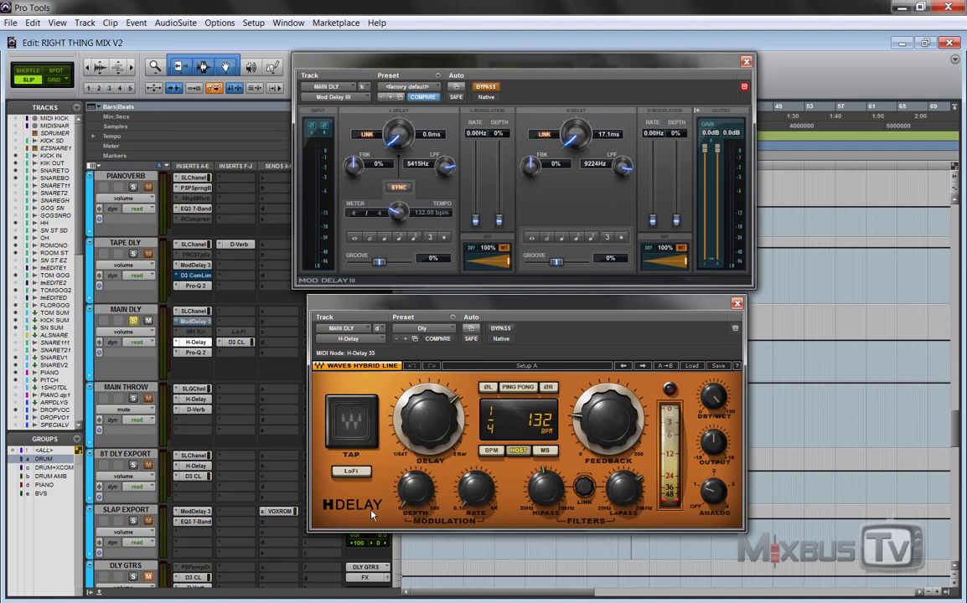
key(space)
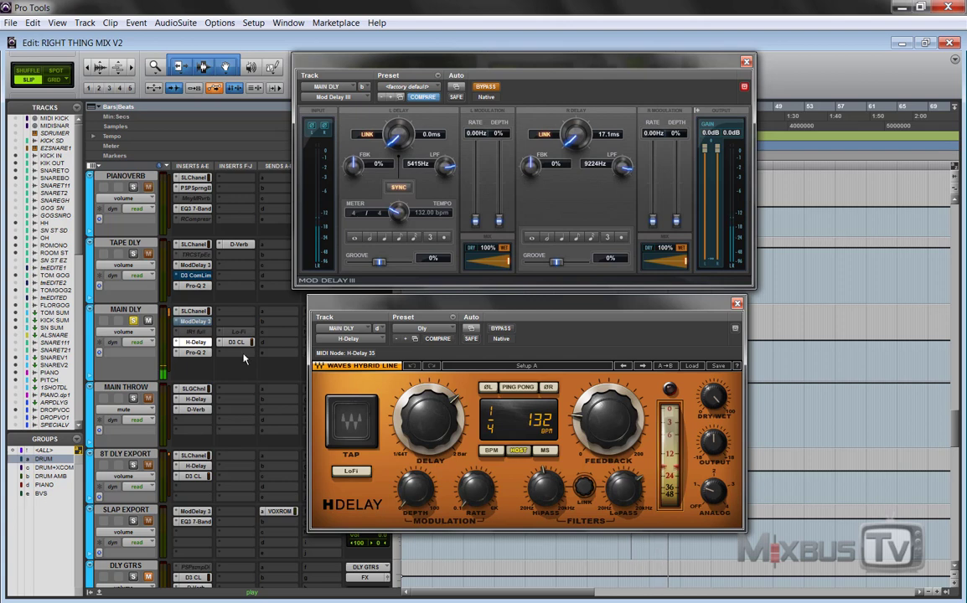
ctrl+click(195, 322)
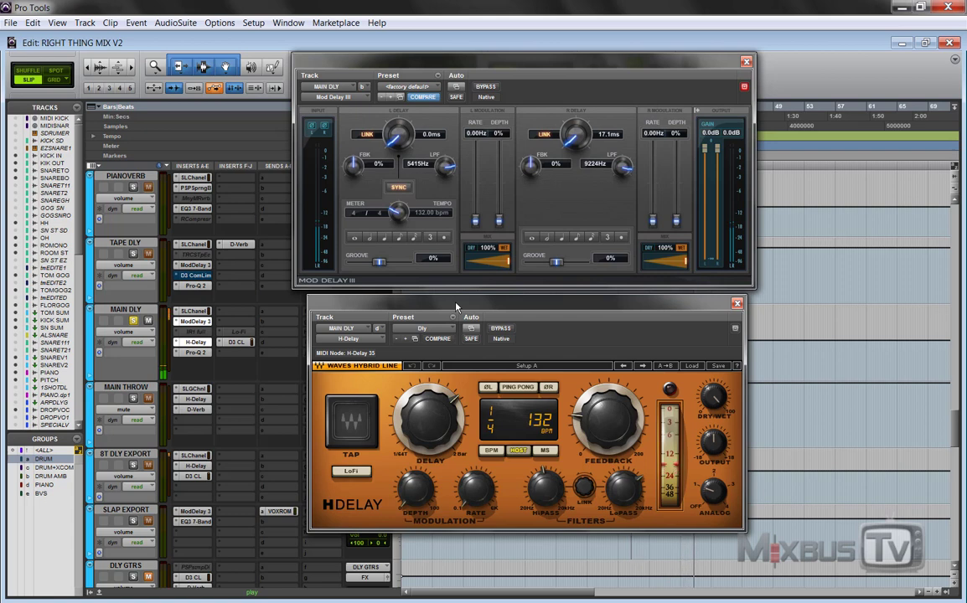
ctrl+click(194, 321)
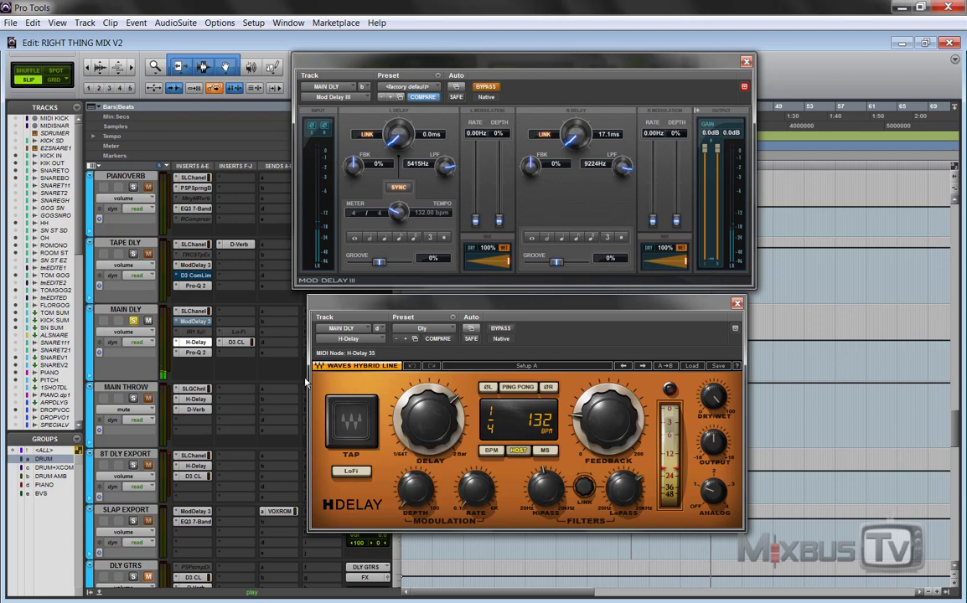
ctrl+click(199, 323)
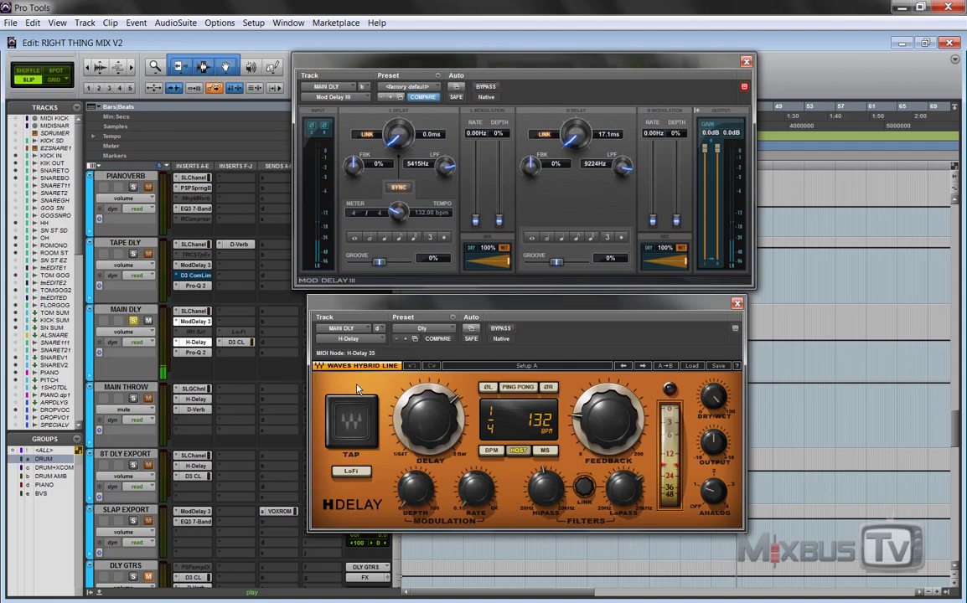
ctrl+click(201, 322)
click(519, 387)
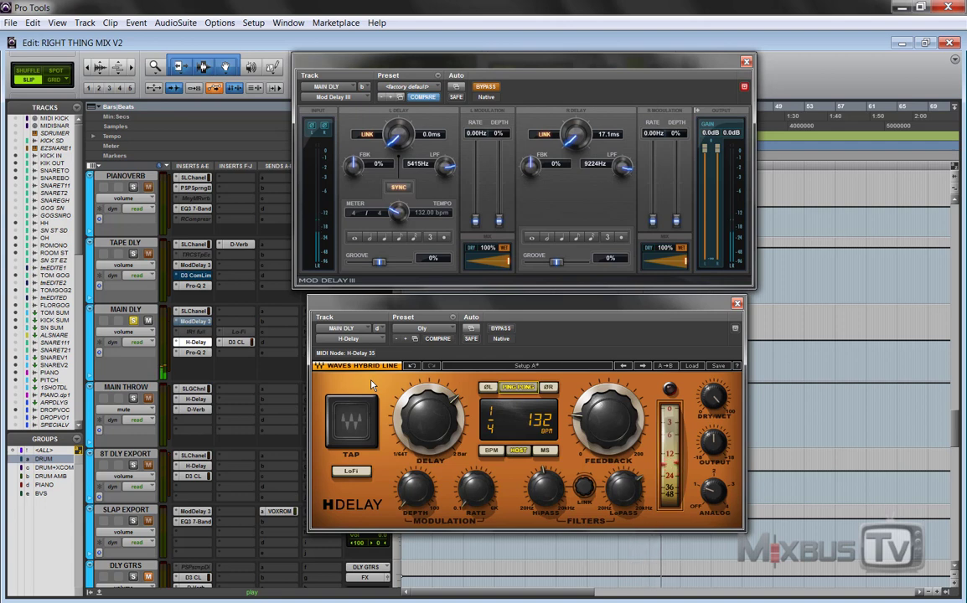
Switch H-Delay's ping-pong mode off.
click(518, 389)
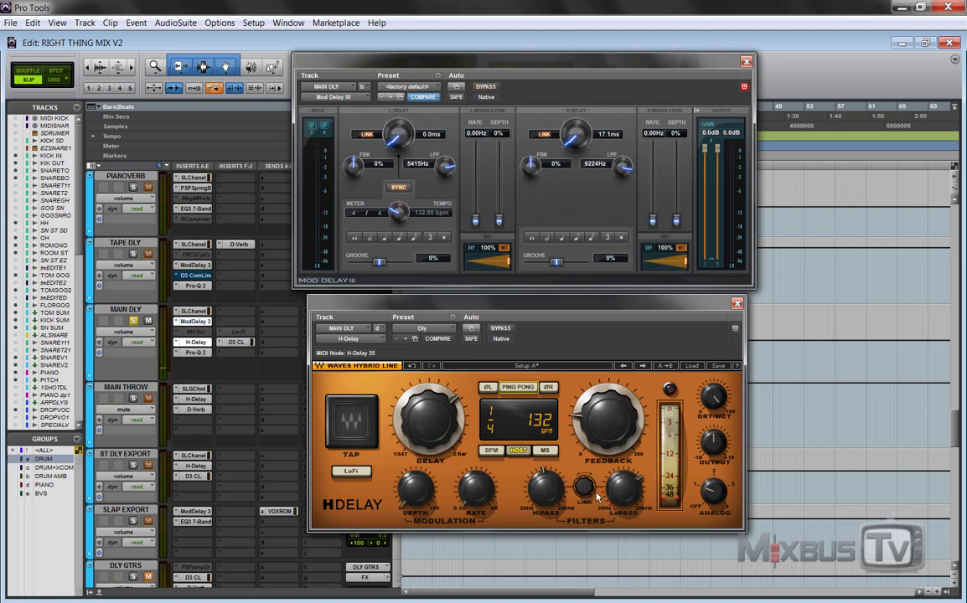
Open MAIN DLY's Pro-Q 2 (115 Hz high-pass, +2.27 dB at 290 Hz).
click(195, 352)
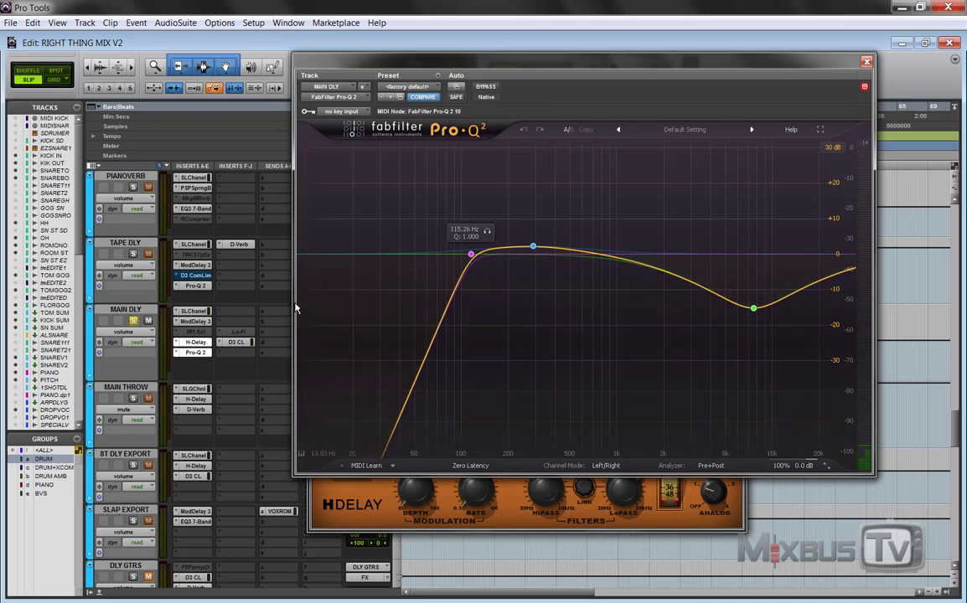
Open MAIN DLY's Dyn3 Compressor/Limiter (5:1, −22.3 dB threshold, keyed from LEAD SC).
click(240, 343)
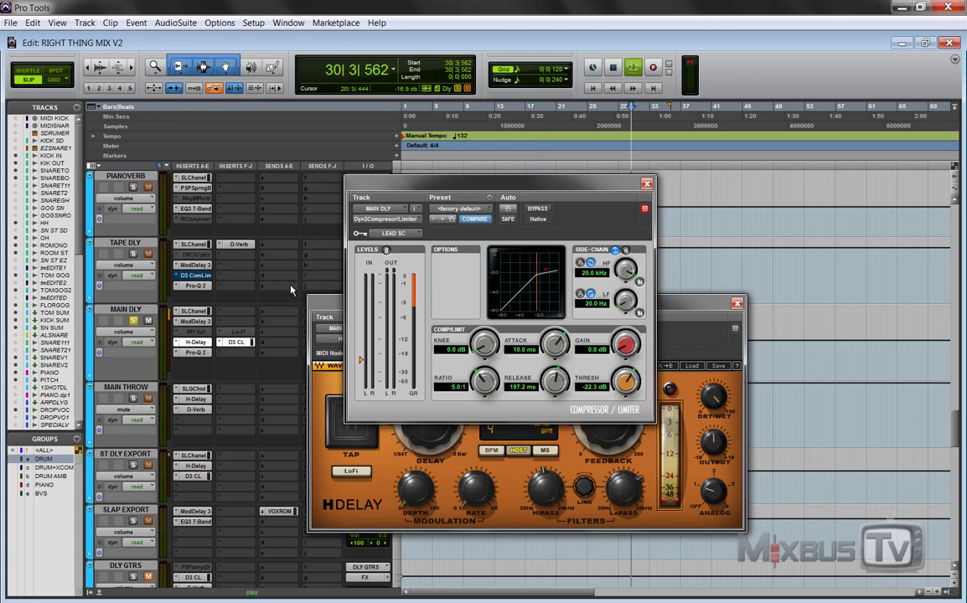
Compare MAIN DLY's compressor bypassed and active during playback, then close the H-Delay window.
key(space)
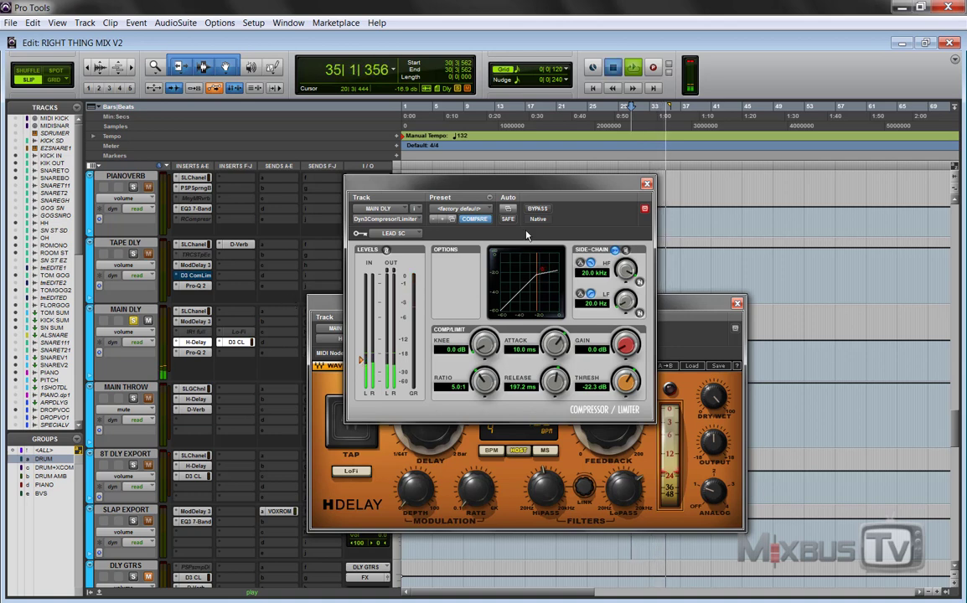
key(space)
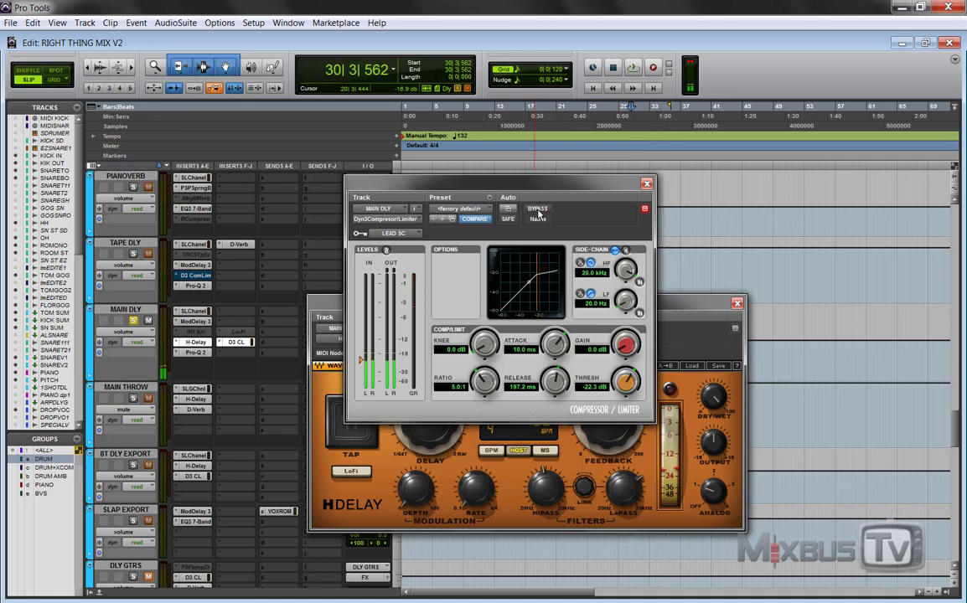
click(538, 210)
key(space)
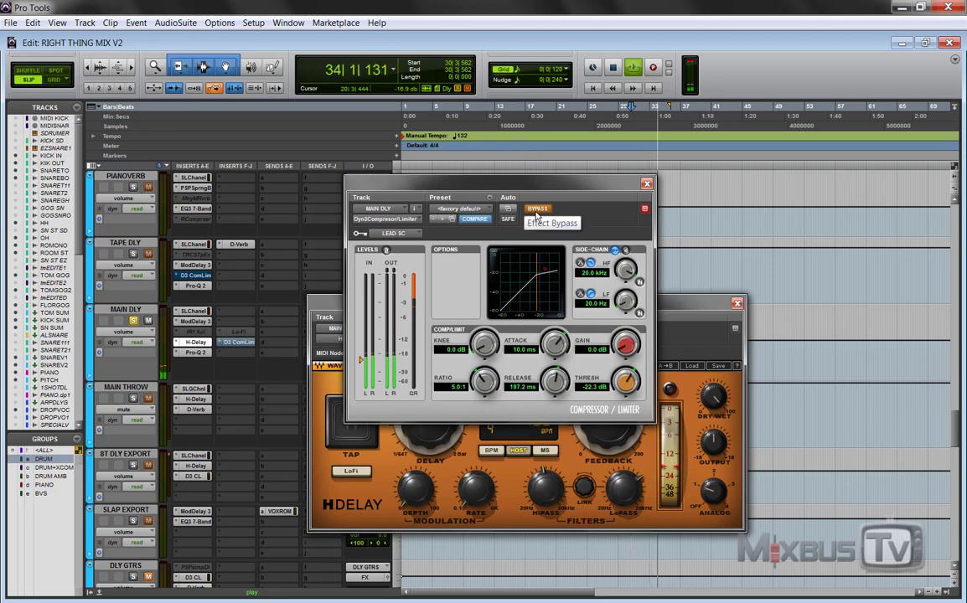
click(536, 211)
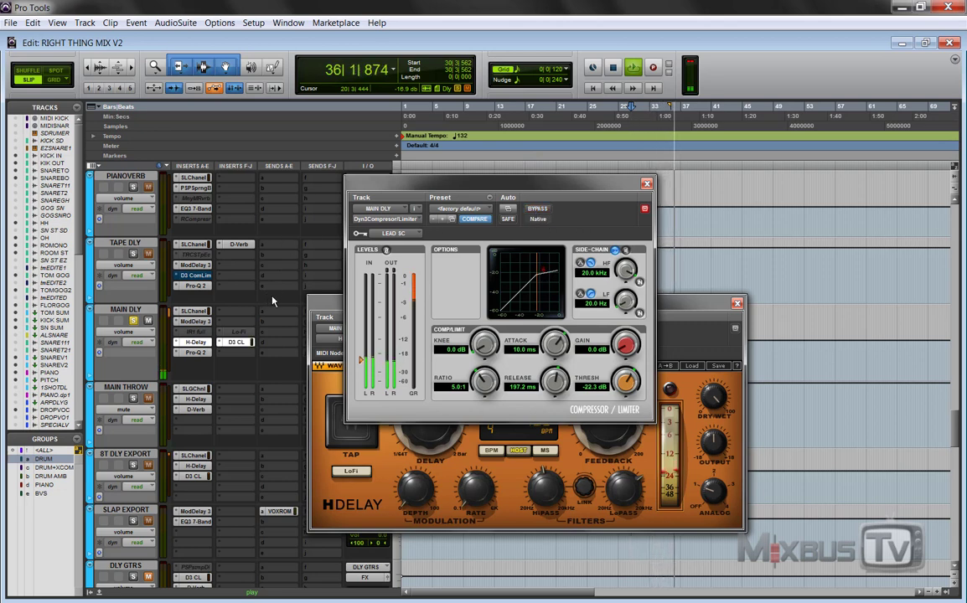
key(space)
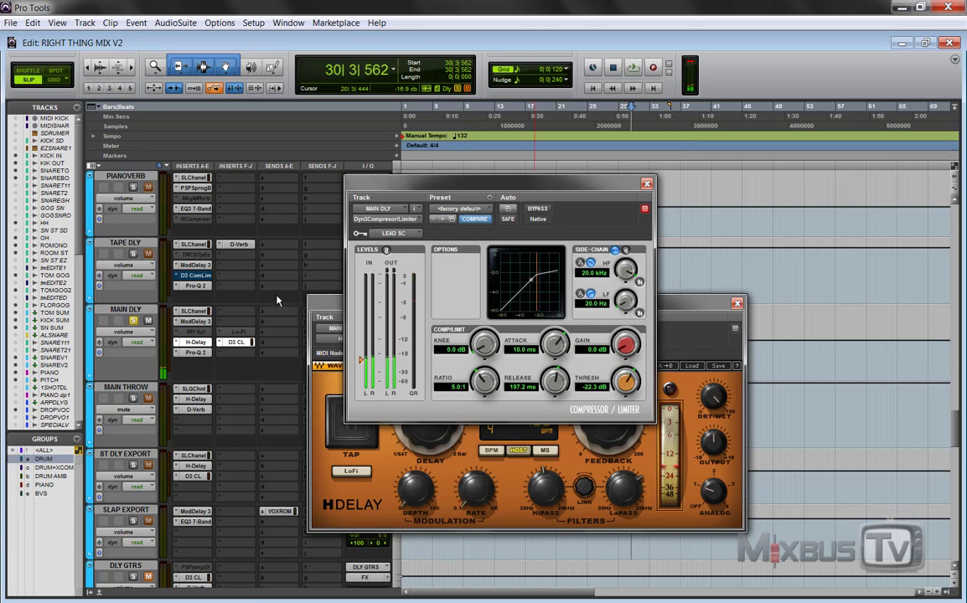
click(737, 303)
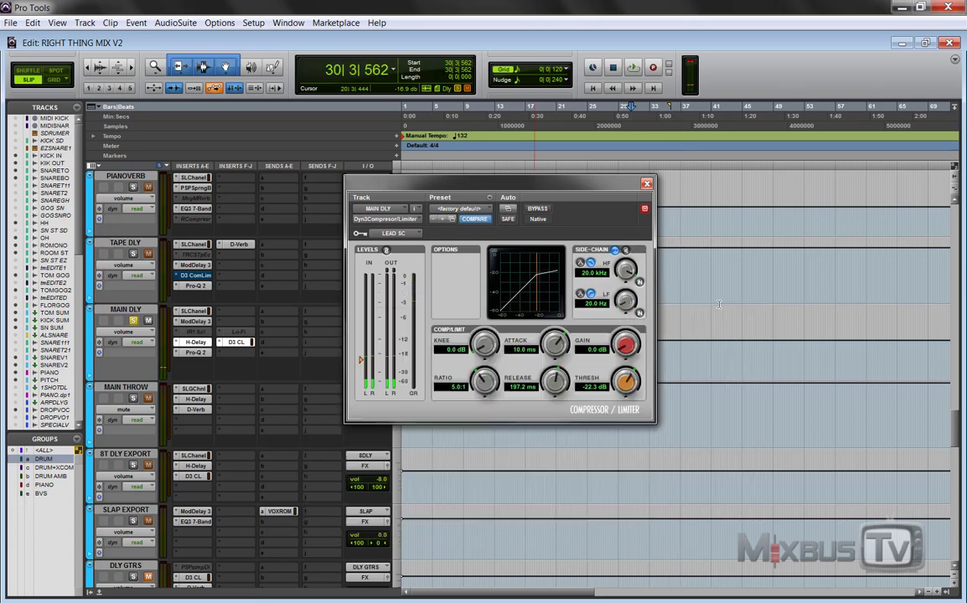
Close the compressor window, then A/B the compressor bypass during playback, leaving it active.
click(646, 184)
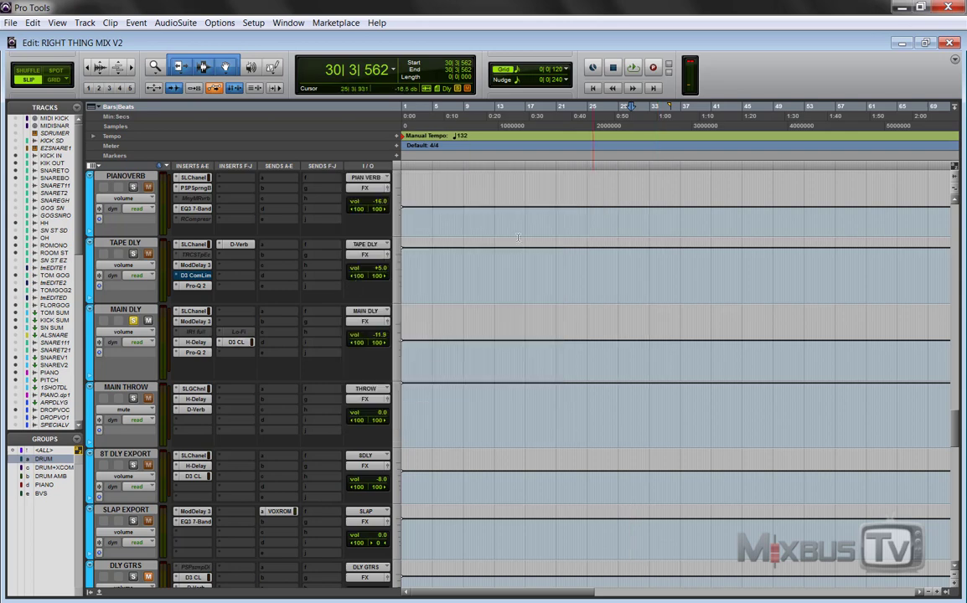
scroll(307, 375, up, 10)
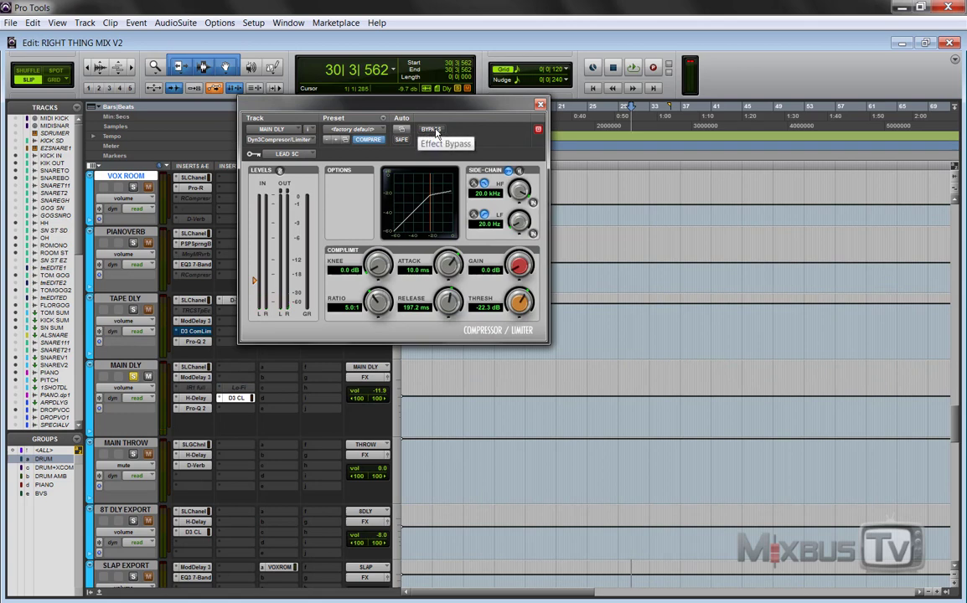
click(432, 130)
key(space)
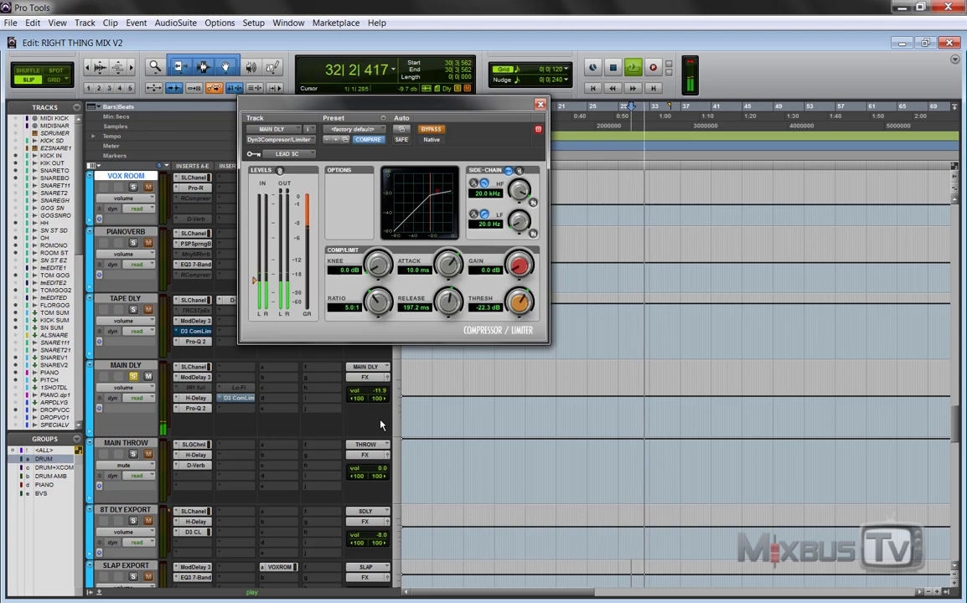
click(432, 129)
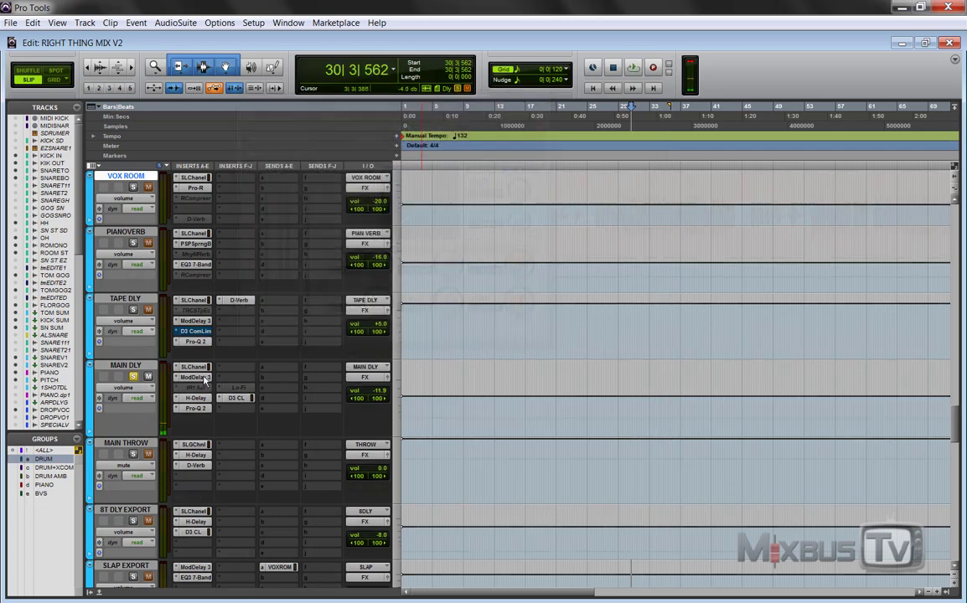
Open and reposition MAIN DLY's Mod Delay III and H-Delay windows, then start playback.
click(201, 377)
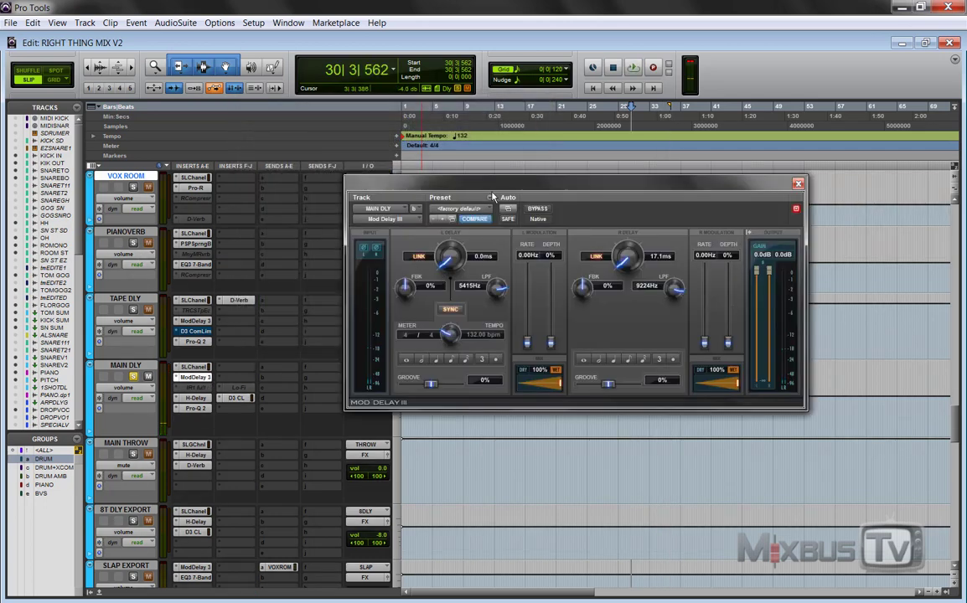
drag(493, 196, 388, 117)
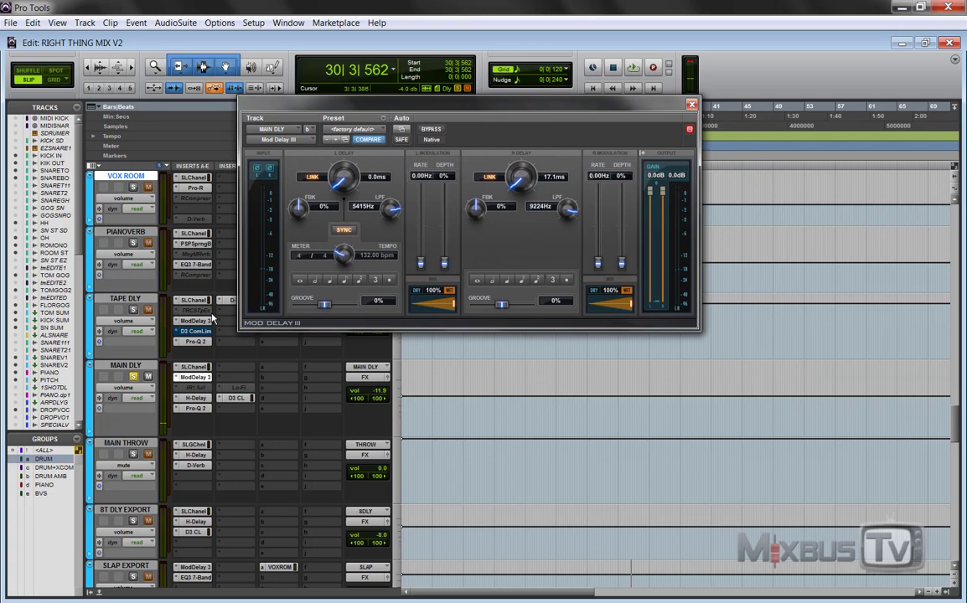
click(198, 399)
drag(342, 29, 699, 357)
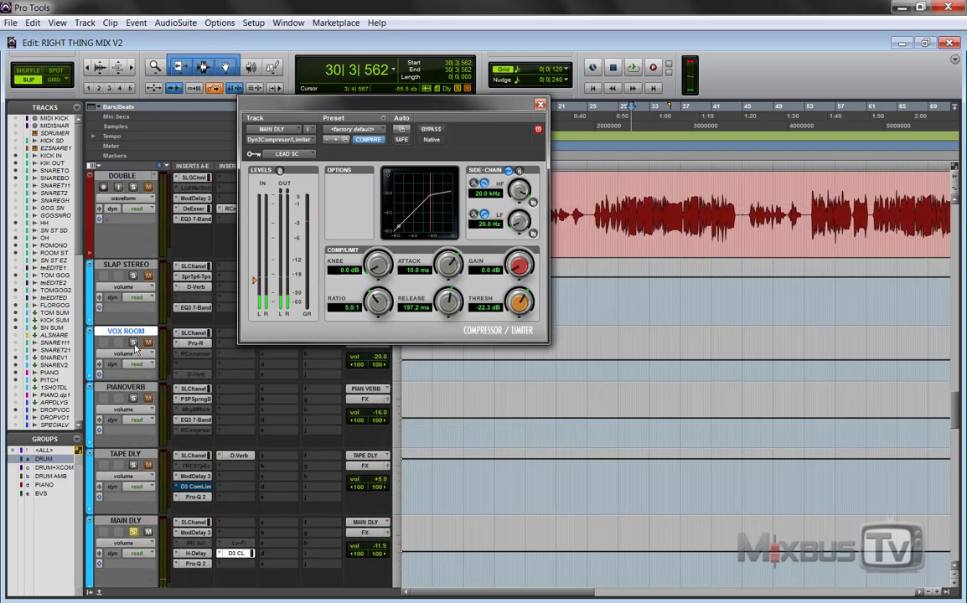
key(space)
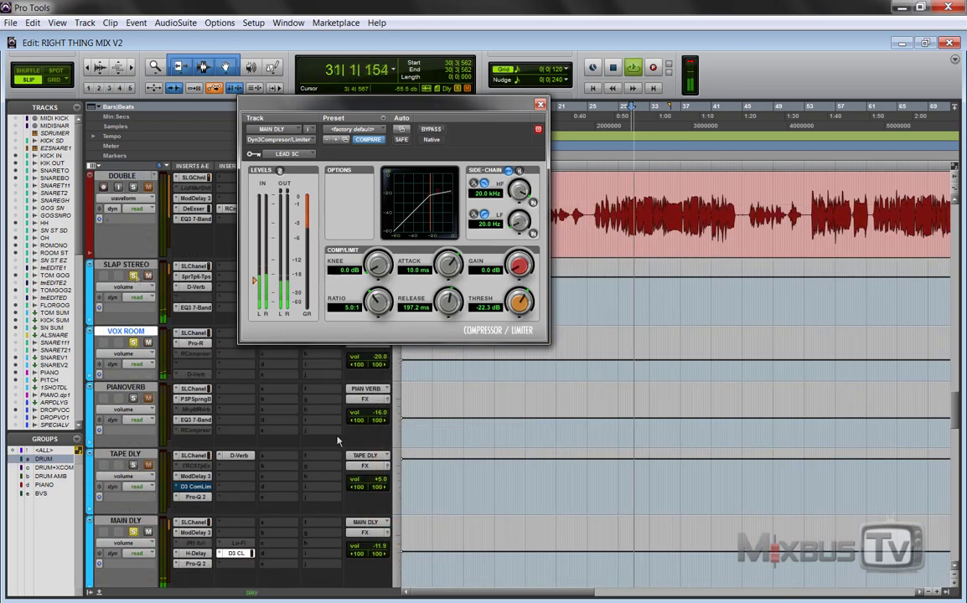
scroll(321, 392, down, 3)
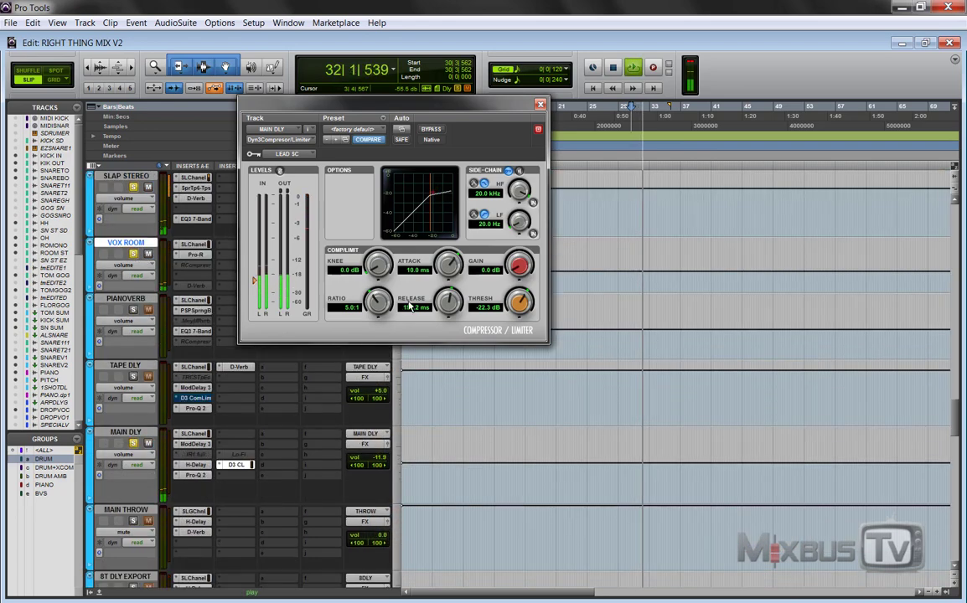
Close the compressor window and restart playback from bar 30.
click(541, 106)
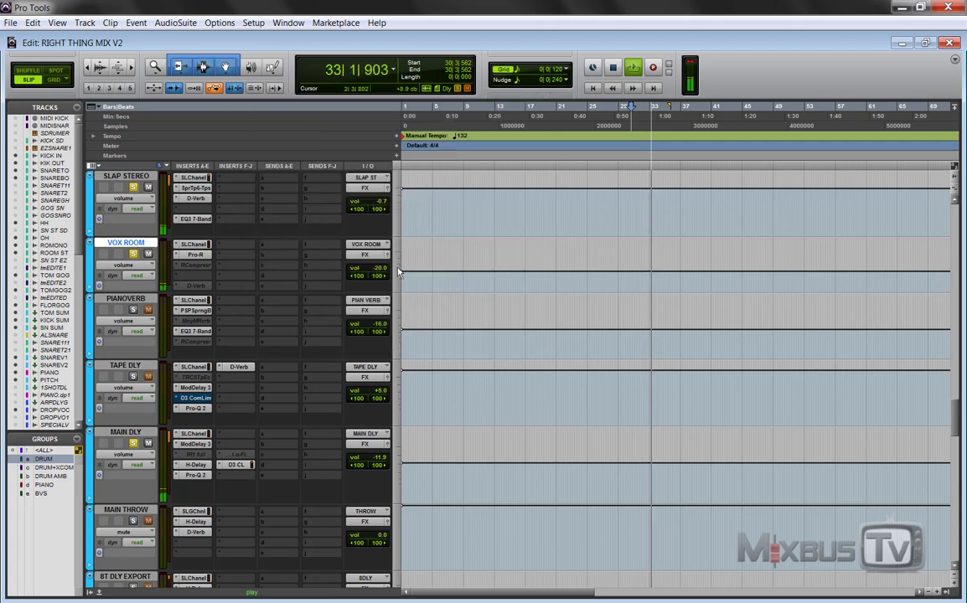
scroll(366, 352, up, 4)
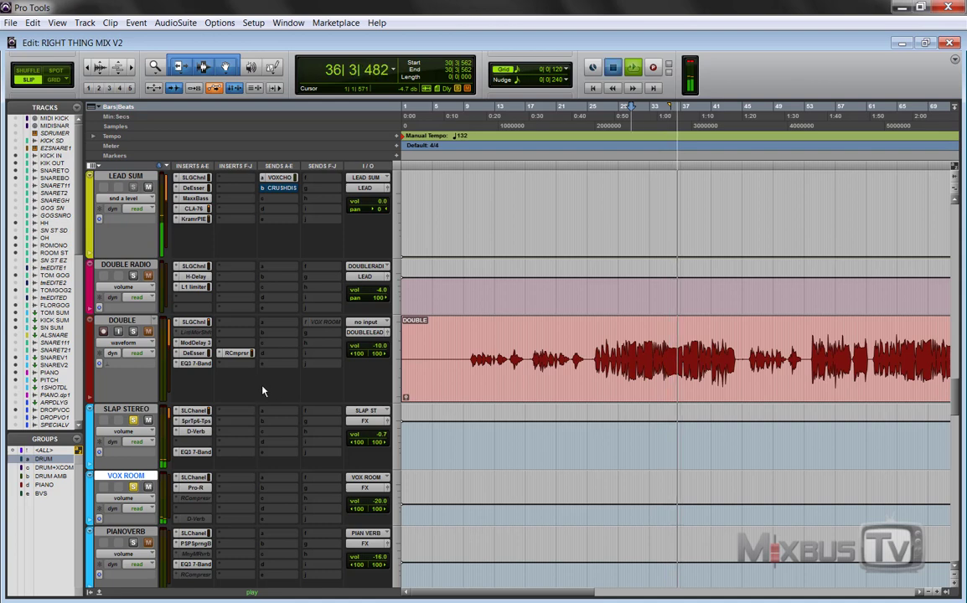
key(space)
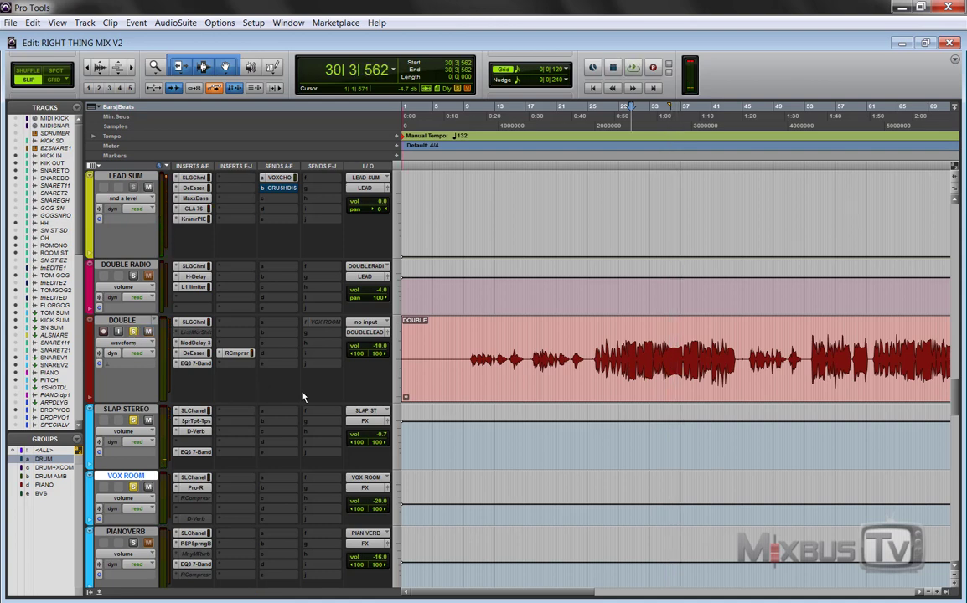
key(space)
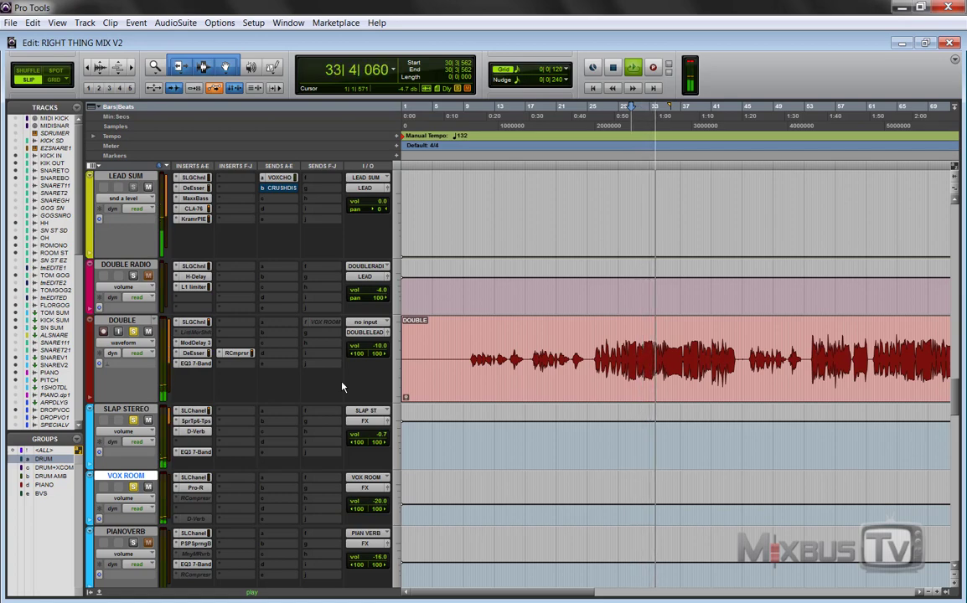
scroll(342, 386, down, 10)
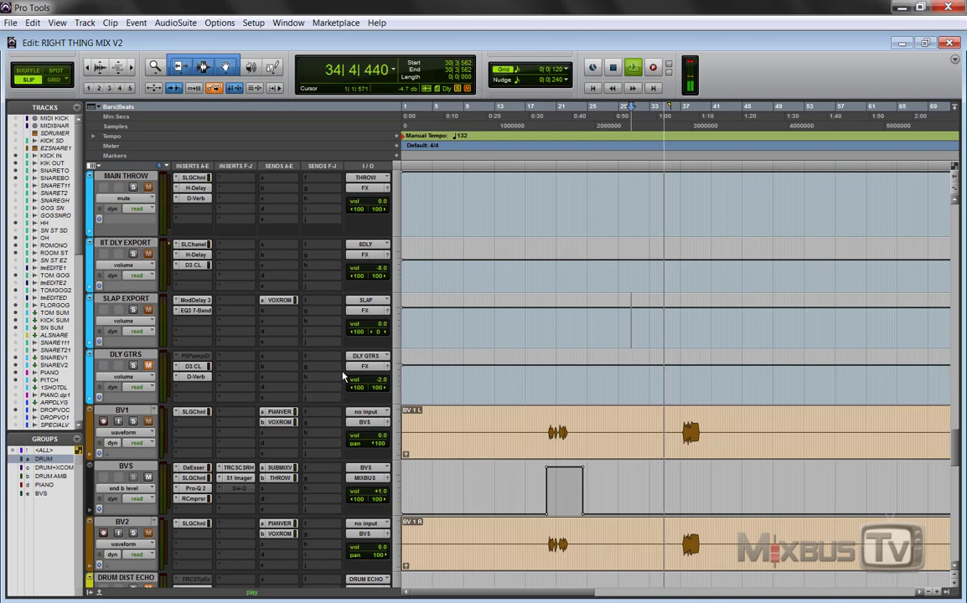
scroll(215, 359, up, 2)
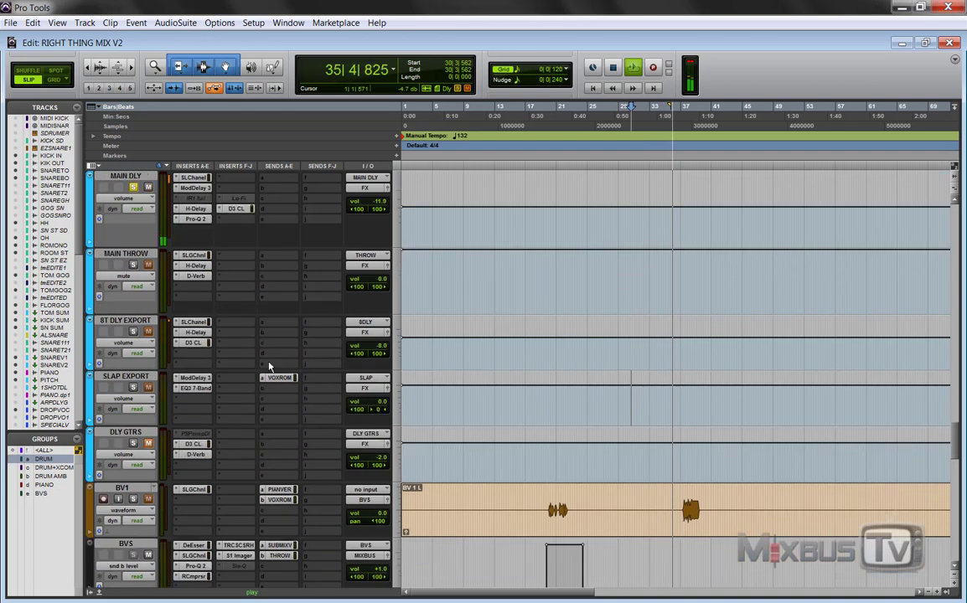
Solo 8T DLY EXPORT and replay from bar 30.
click(134, 265)
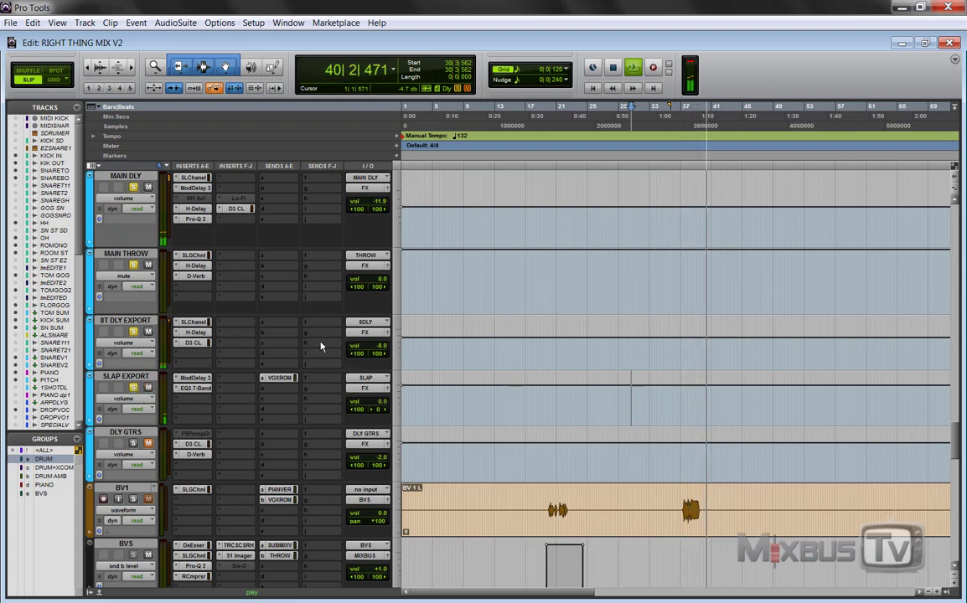
key(space)
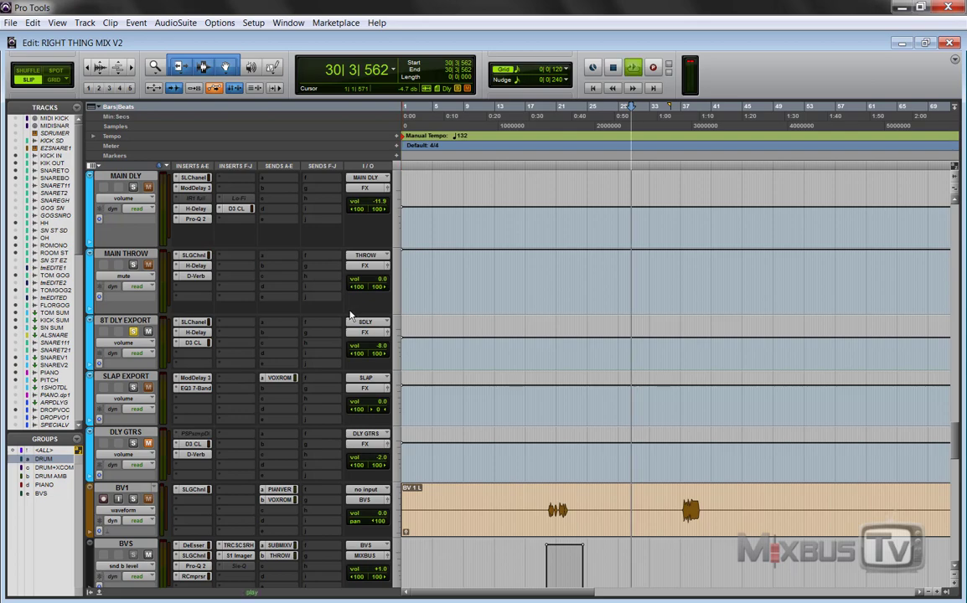
key(space)
scroll(253, 333, down, 10)
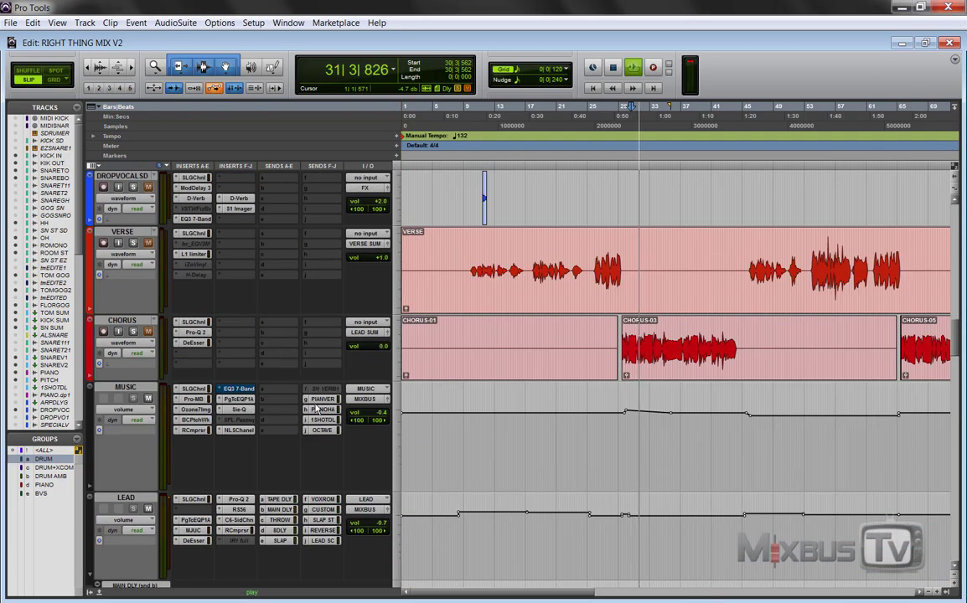
Stop playback, select the SLAP EXPORT track, and play the soloed delay again.
key(space)
scroll(153, 331, up, 10)
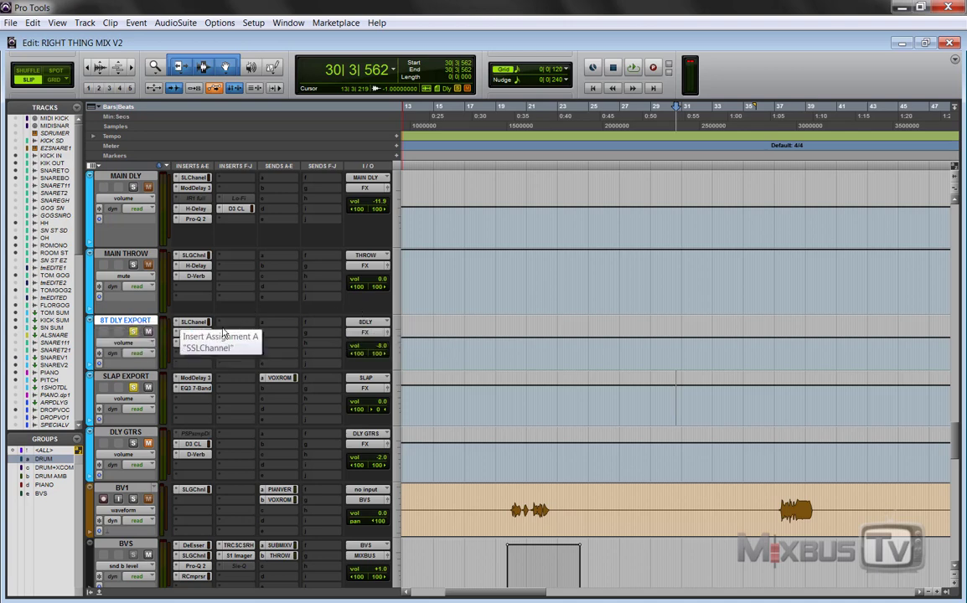
click(145, 378)
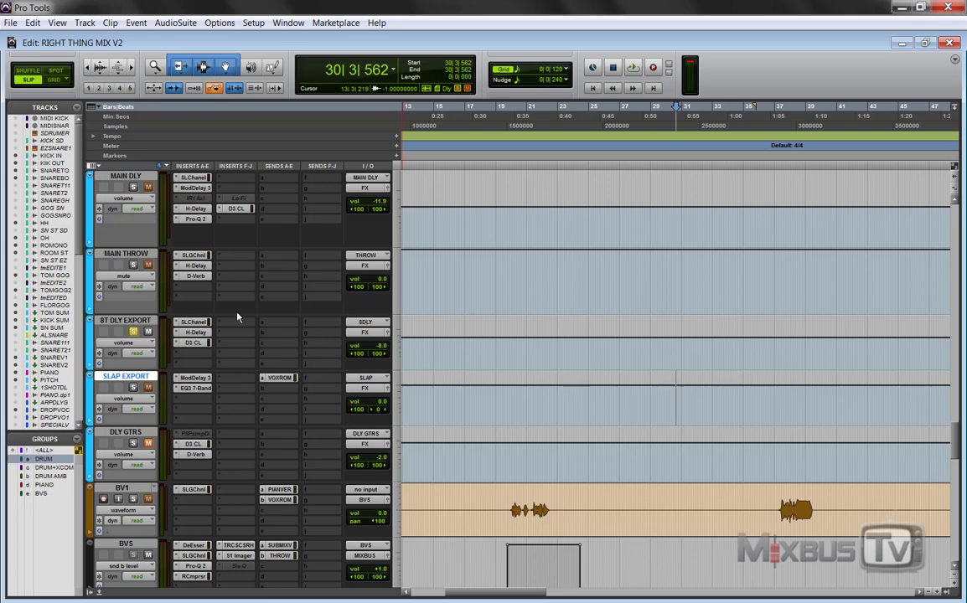
key(space)
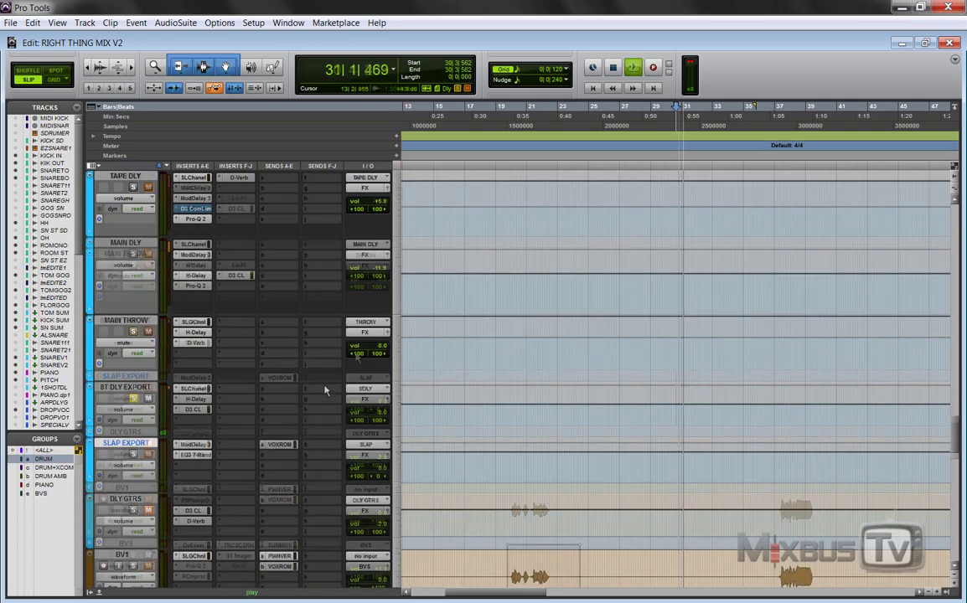
scroll(324, 391, down, 1)
scroll(325, 387, up, 1)
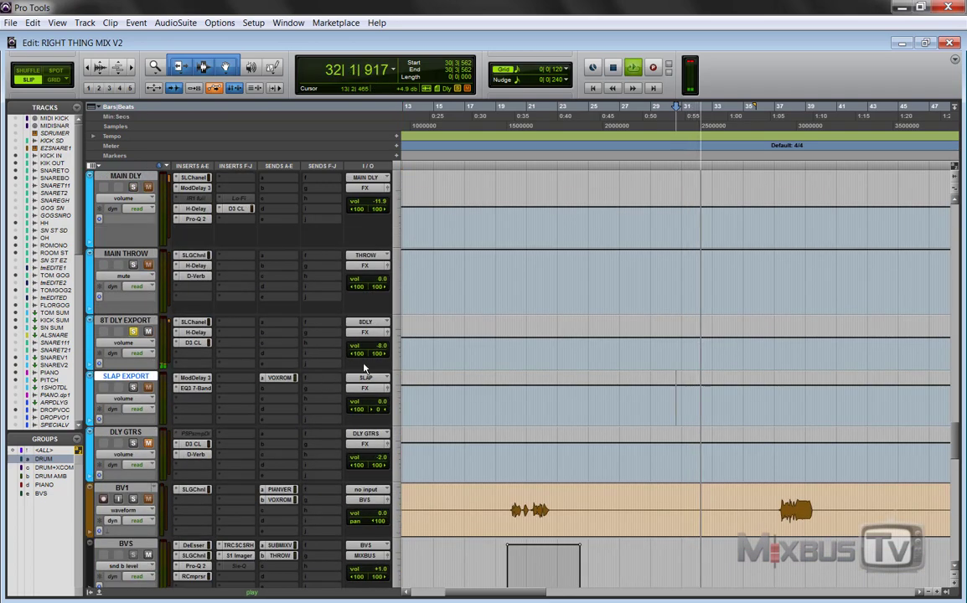
Open 8T DLY EXPORT's SSL E-Channel, H-Delay and Dyn3 Compressor/Limiter plugins.
click(194, 323)
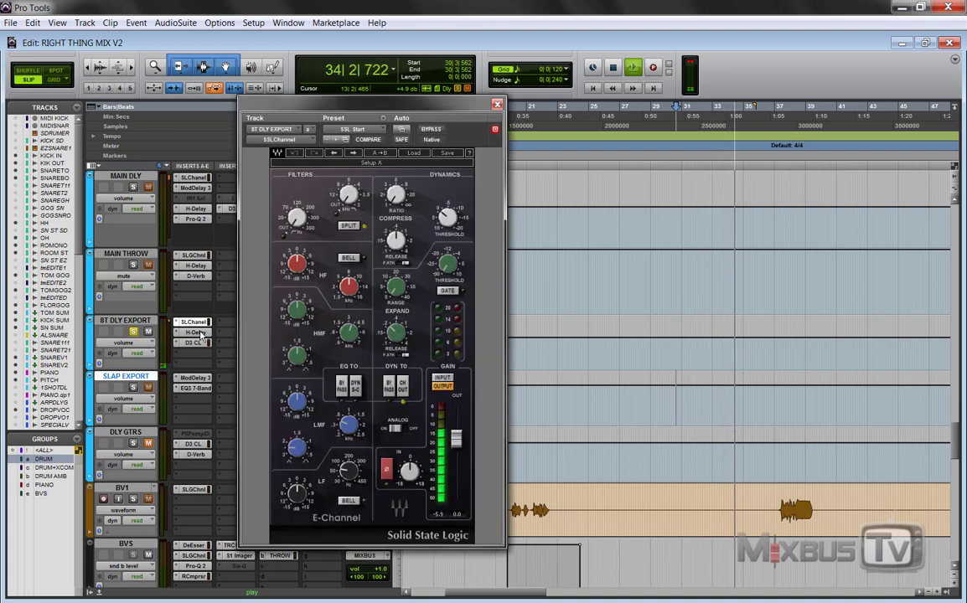
click(200, 332)
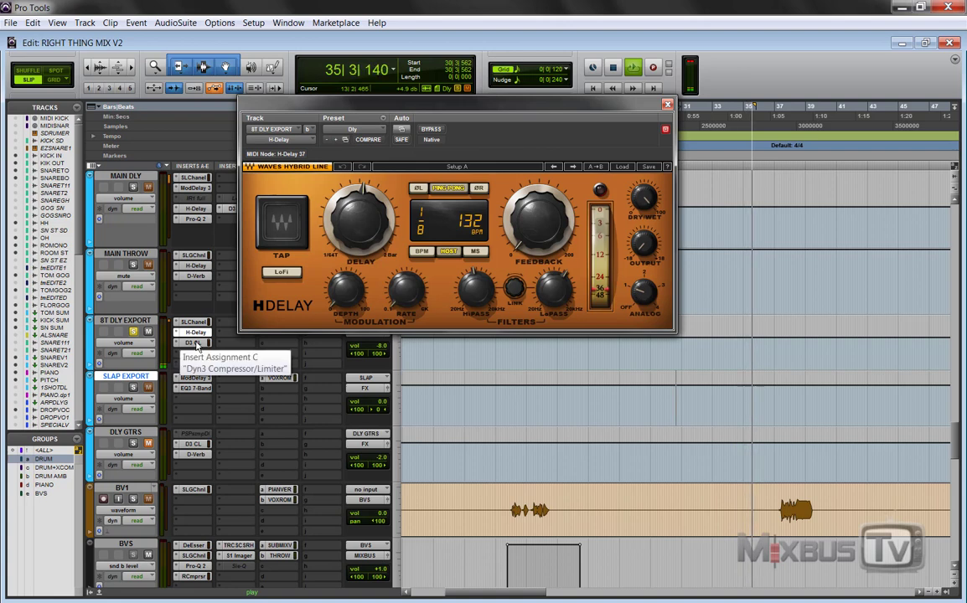
click(199, 344)
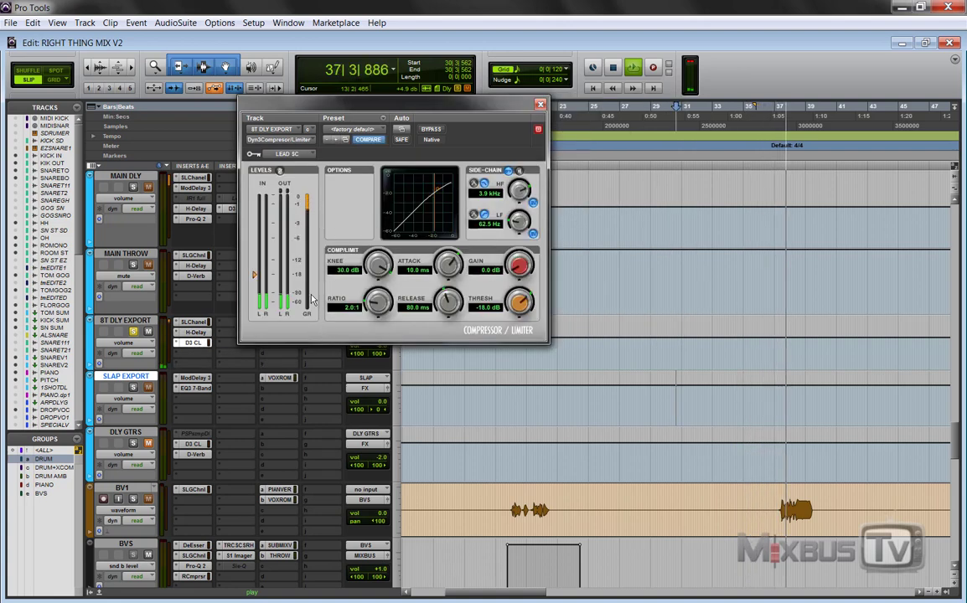
Close the compressor window, replay from bar 30, and raise 8T DLY EXPORT's volume to +12.0.
key(space)
click(540, 103)
scroll(157, 277, up, 10)
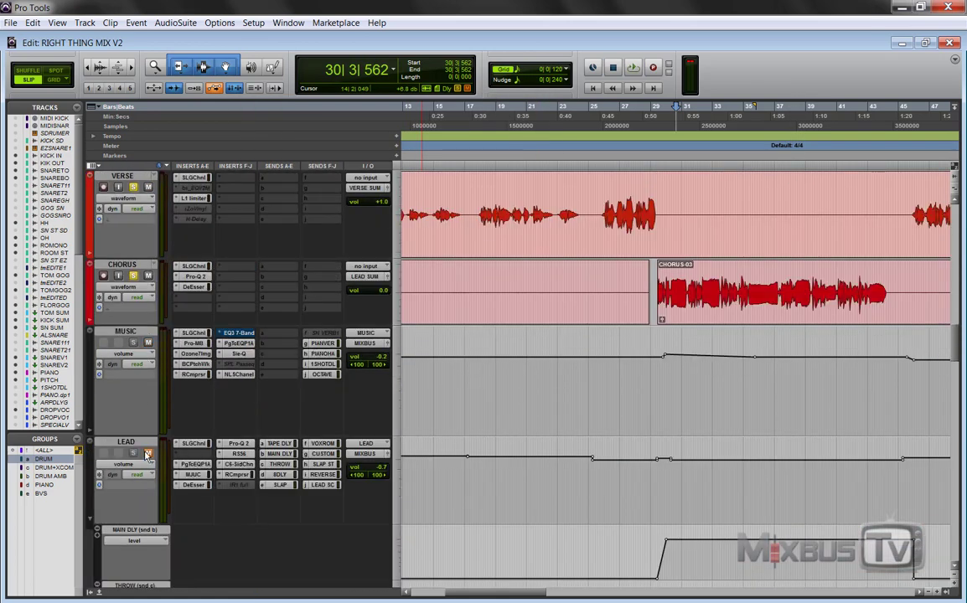
scroll(232, 412, down, 10)
key(space)
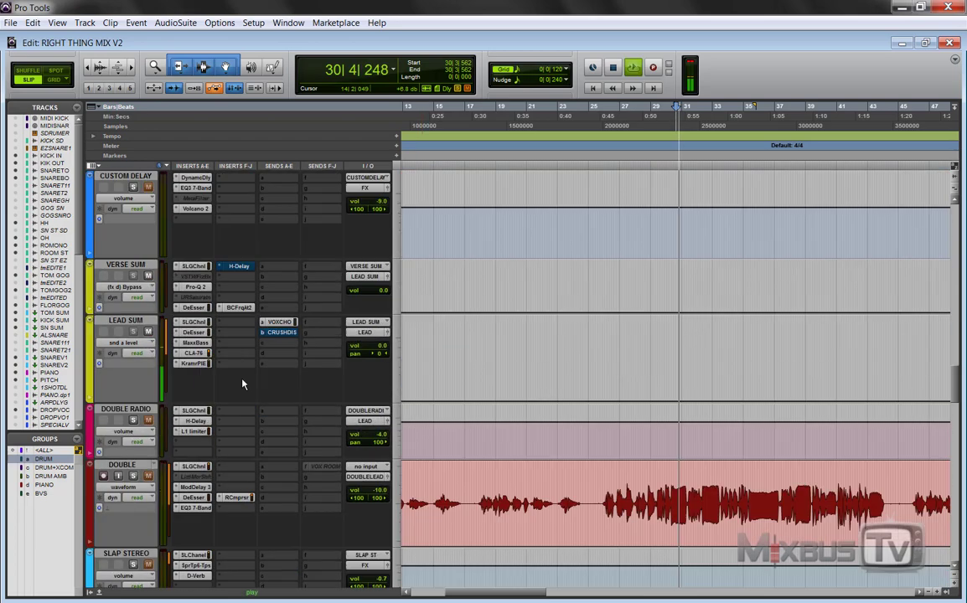
scroll(243, 352, down, 3)
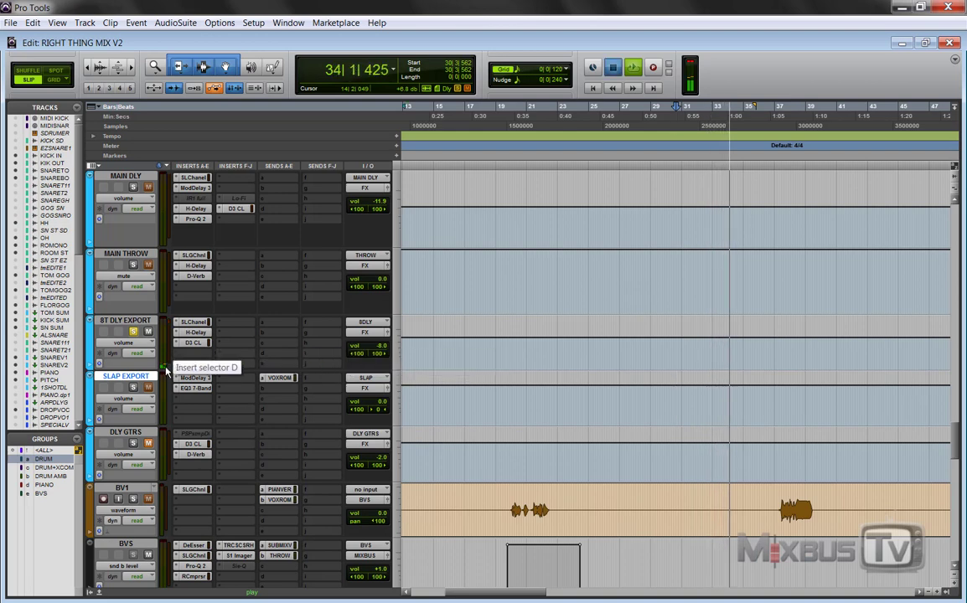
key(space)
key(space)
mouse_move(388, 352)
mouse_down()
mouse_move(385, 328)
mouse_move(384, 356)
mouse_up()
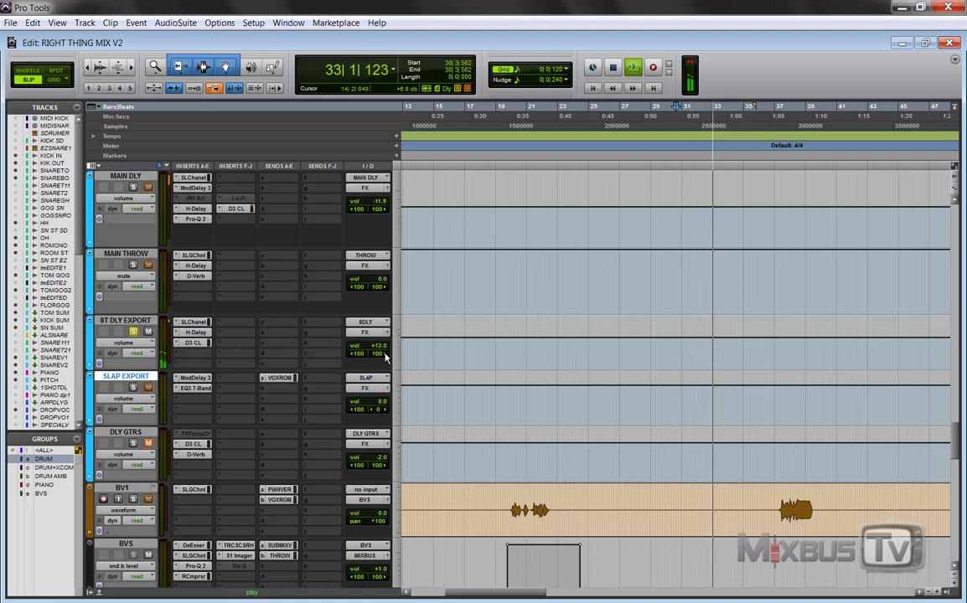
Cancel the fader move so 8T DLY EXPORT returns to -8.0, and stop playback.
key(space)
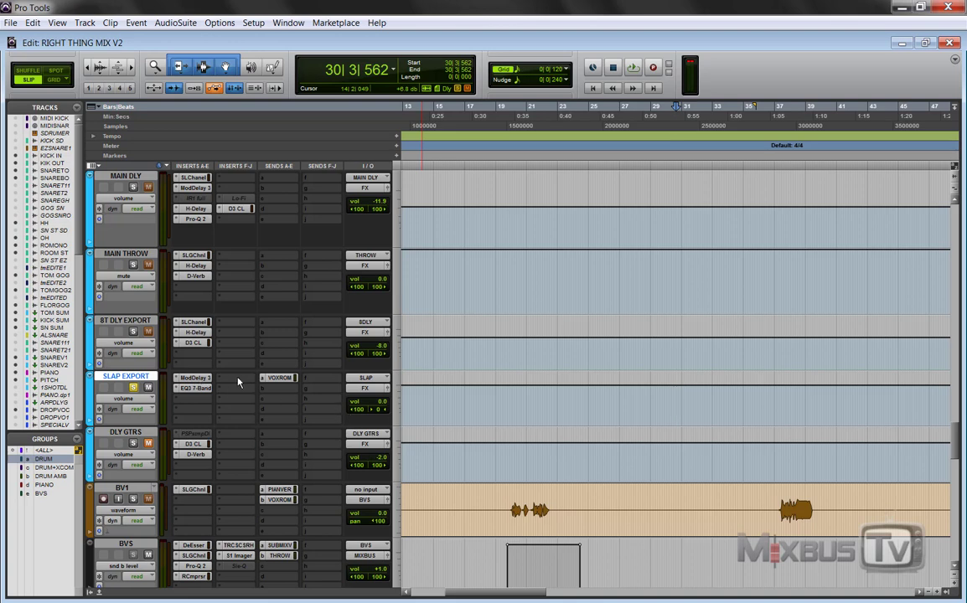
Open SLAP EXPORT's Mod Delay III (linked 82.7 ms, 3% feedback).
click(194, 378)
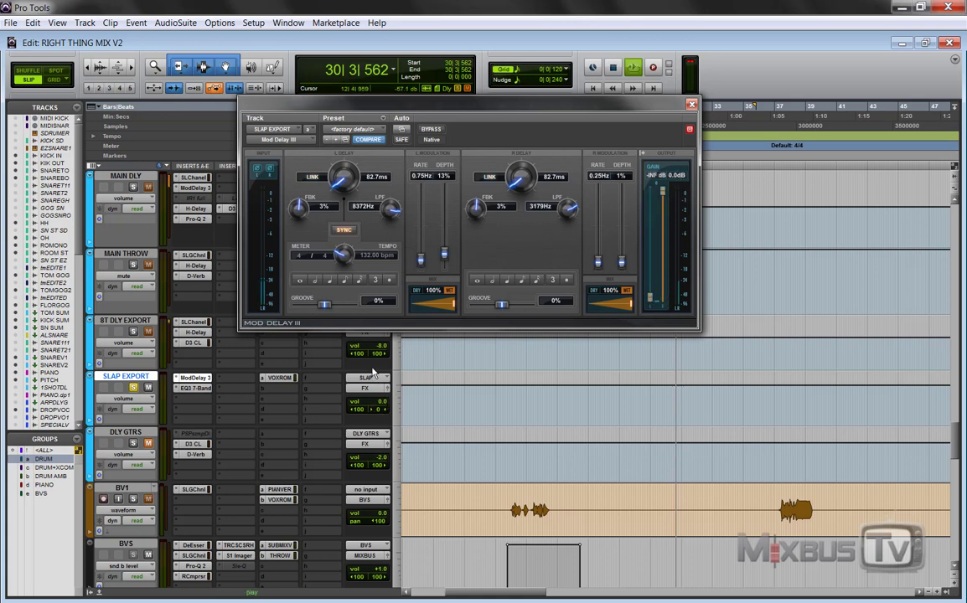
Audition the slap delay, then check SLAP EXPORT's EQ3 7-Band (−5.9 dB at 200 Hz) and close it.
key(space)
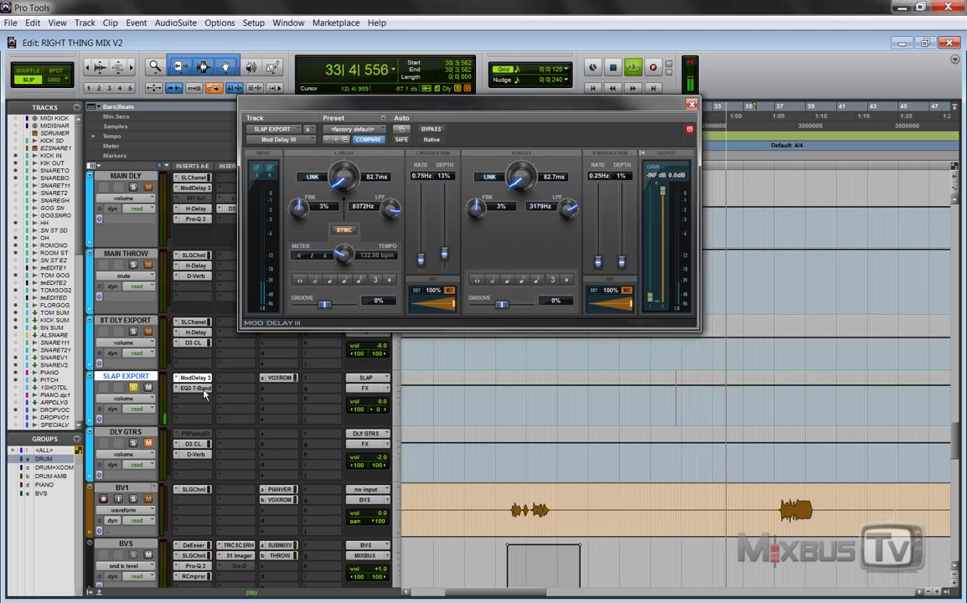
key(space)
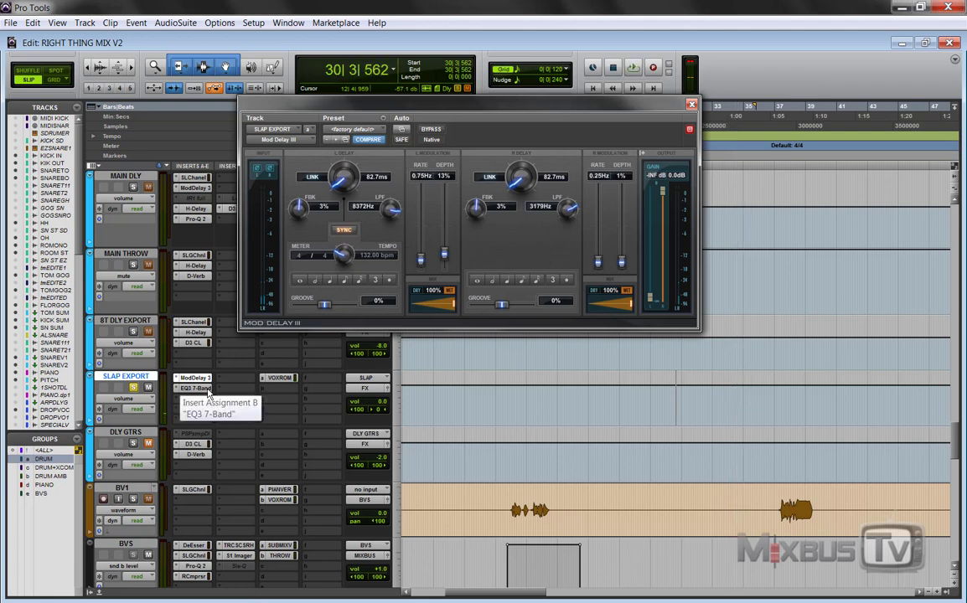
click(196, 389)
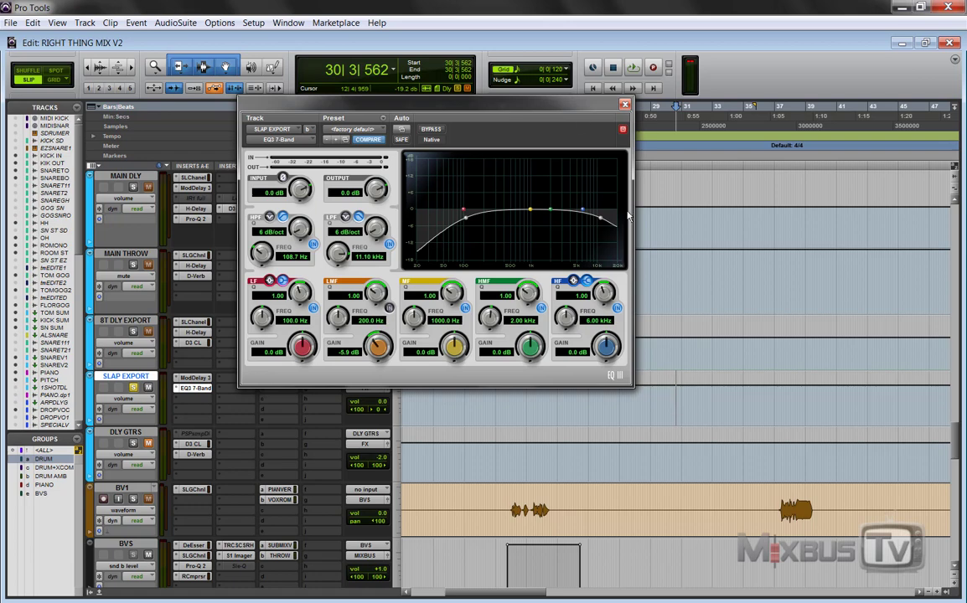
key(ctrl+w)
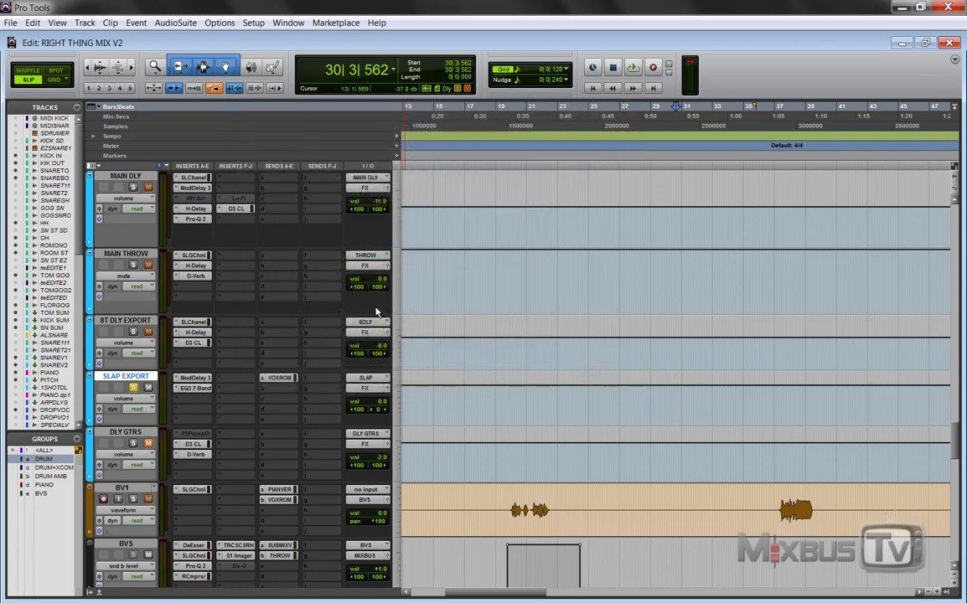
Solo the SLAP STEREO track during a brief playback.
scroll(371, 308, up, 10)
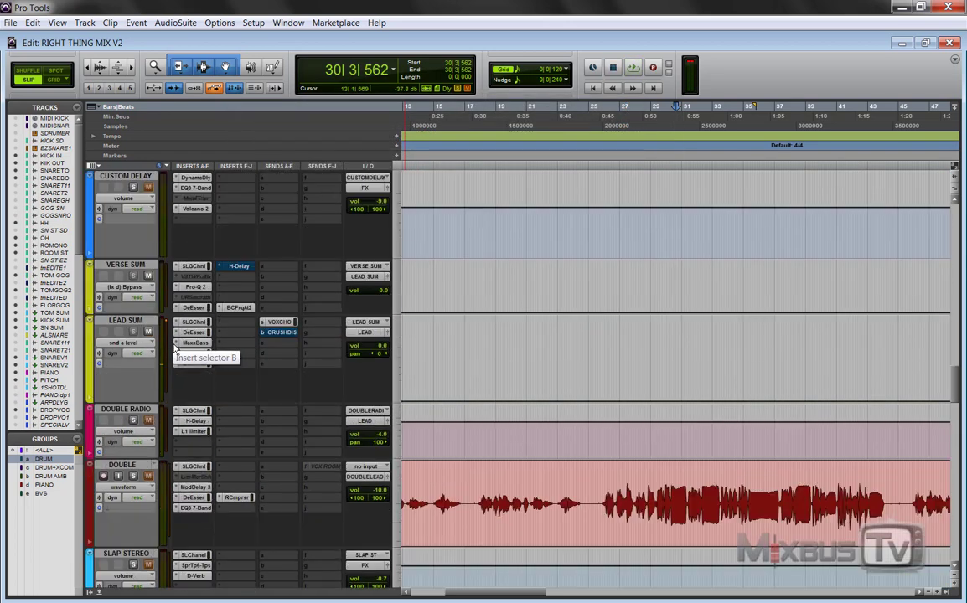
scroll(174, 348, down, 2)
key(space)
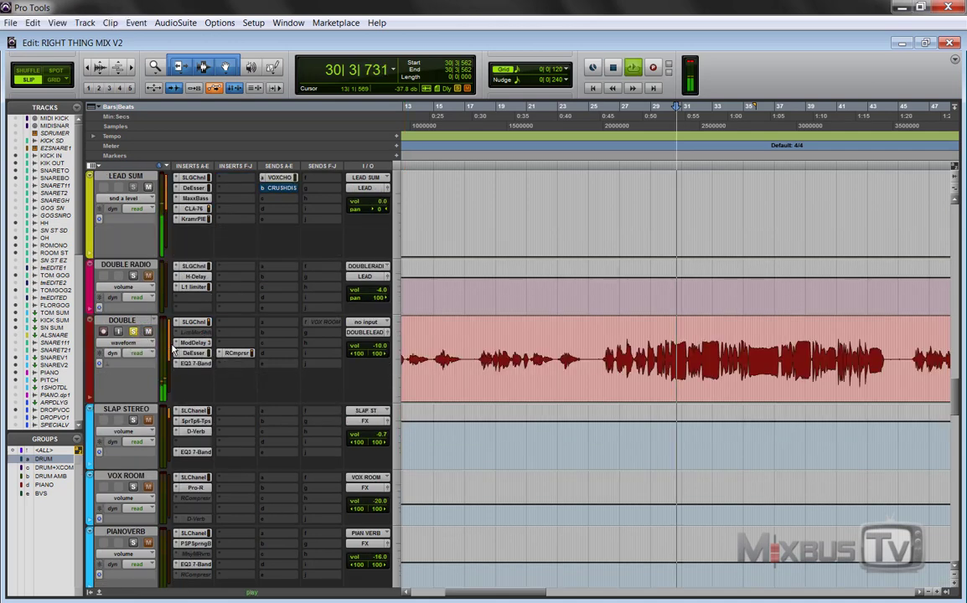
scroll(134, 335, down, 2)
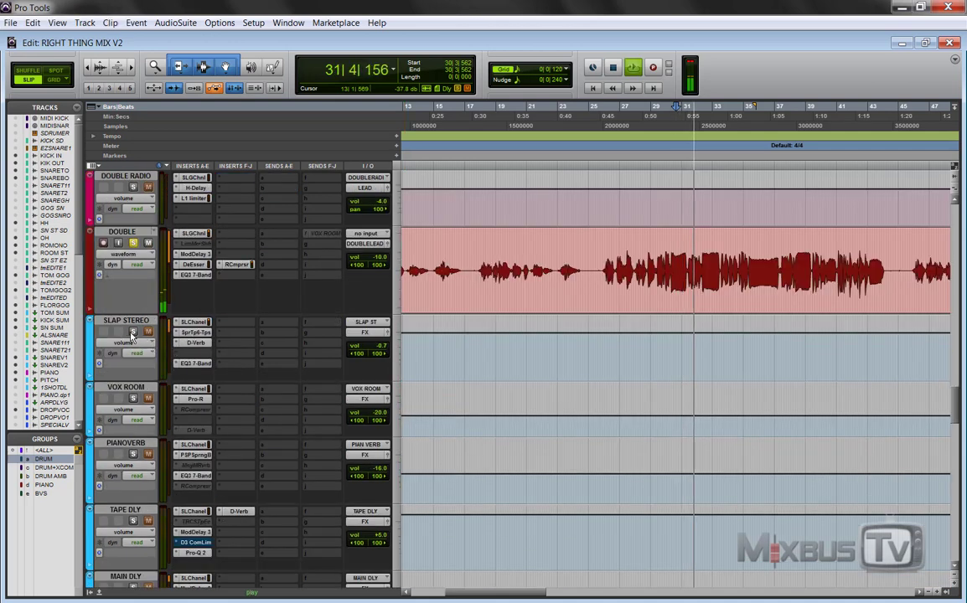
click(132, 333)
key(space)
key(space)
Scroll down to the backing vocal tracks, zoom the timeline out, and stop back at bar 30.
scroll(131, 339, down, 2)
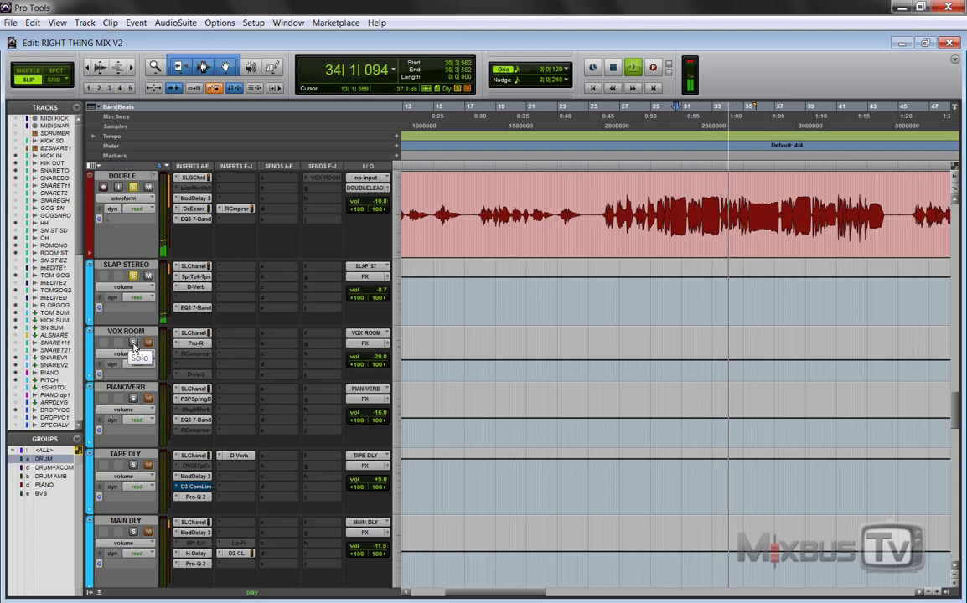
scroll(162, 337, down, 2)
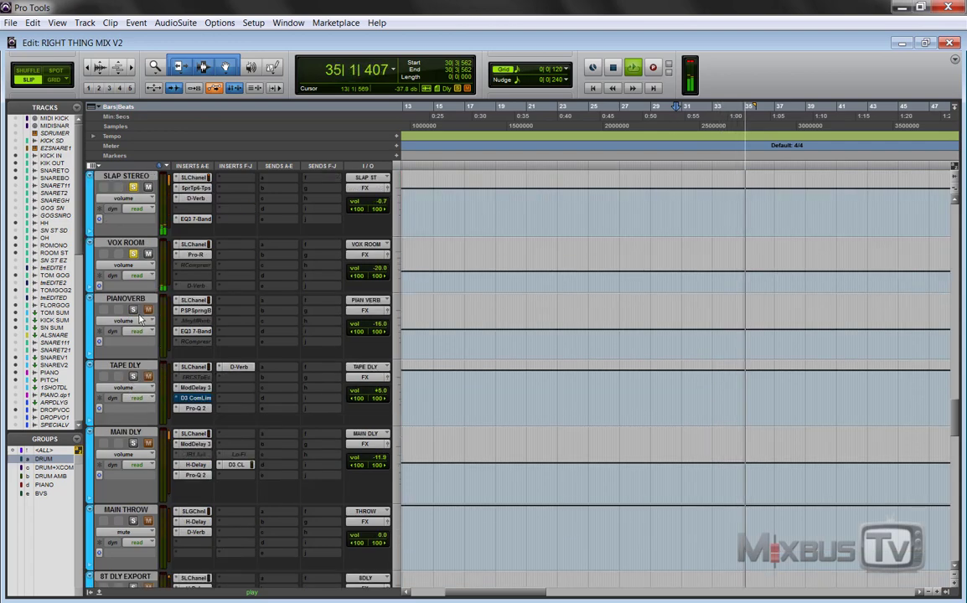
scroll(134, 369, down, 2)
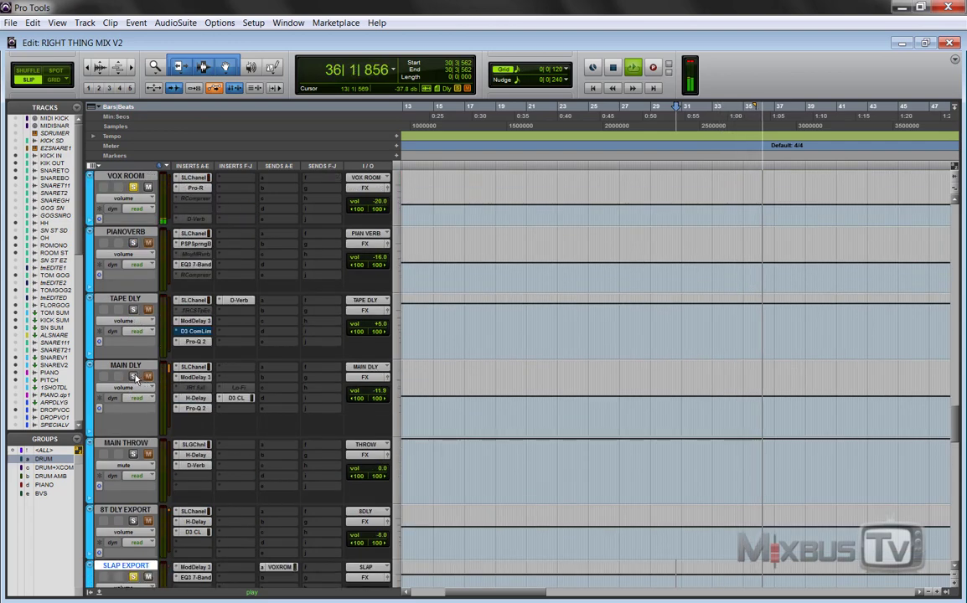
scroll(134, 360, down, 6)
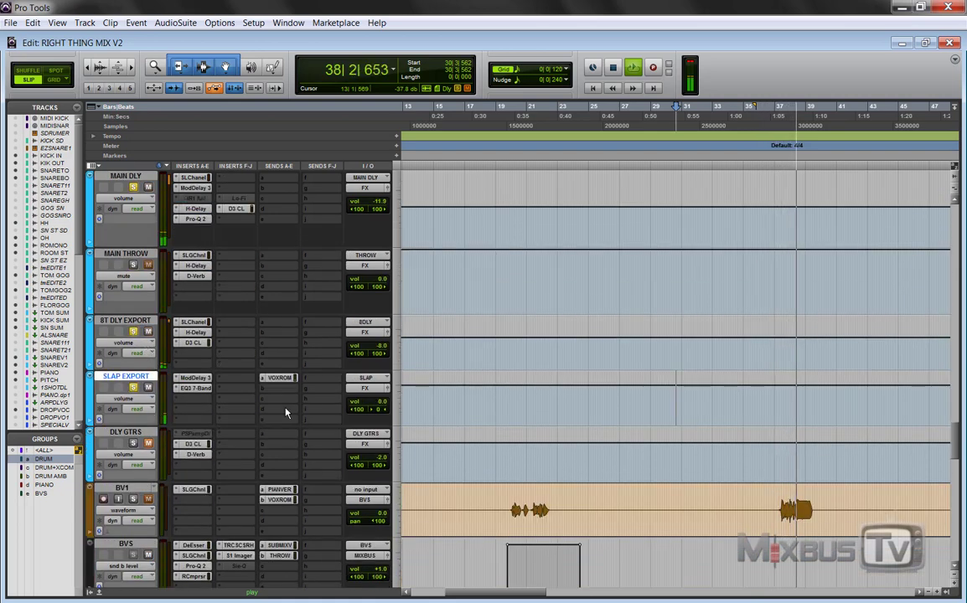
key(ctrl+bracketleft)
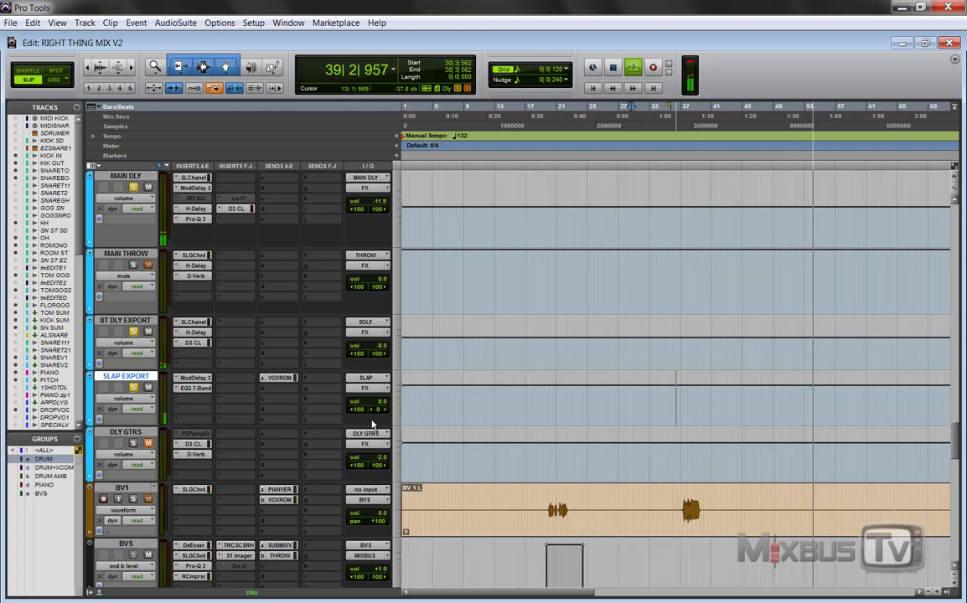
scroll(373, 417, down, 5)
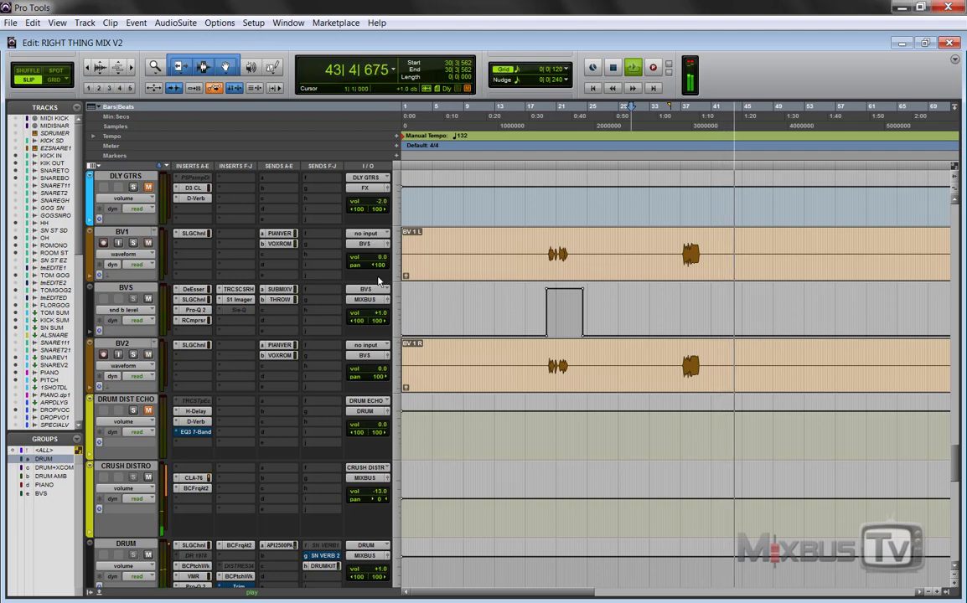
key(space)
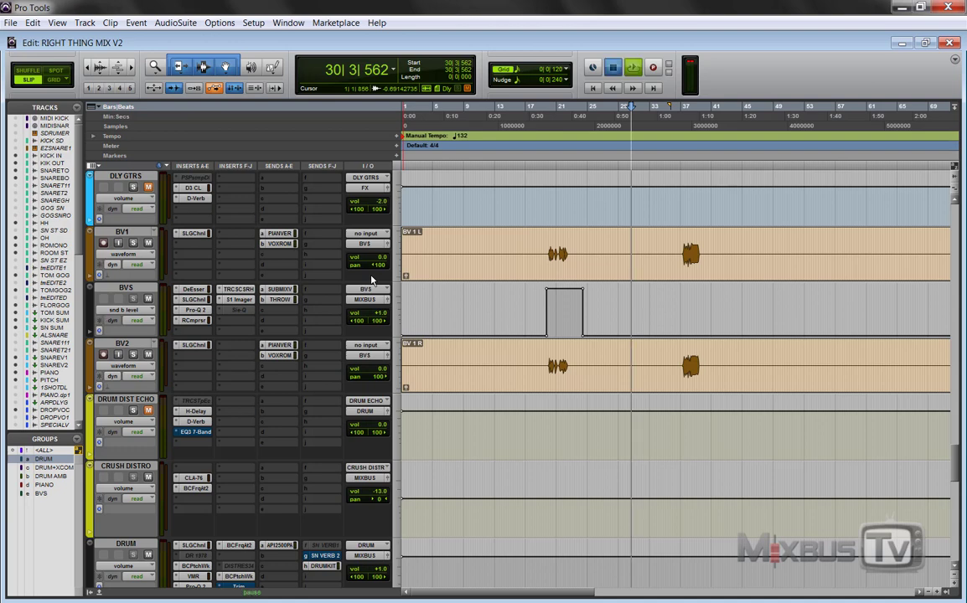
Replay the BV1 and BV2 backing vocals from bar 30 while zooming in and out, then stop.
key(space)
key(ctrl+bracketright)
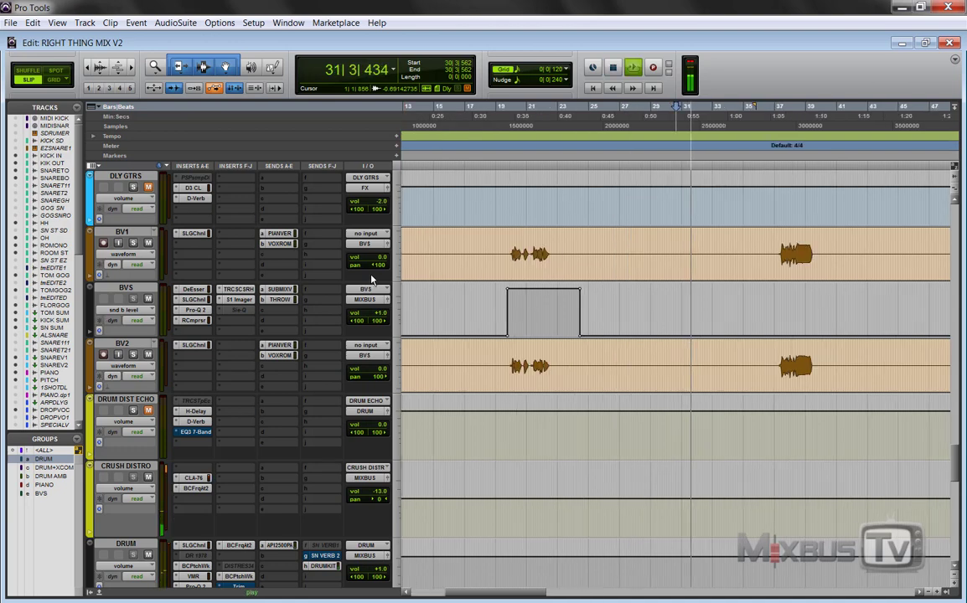
key(ctrl+bracketleft)
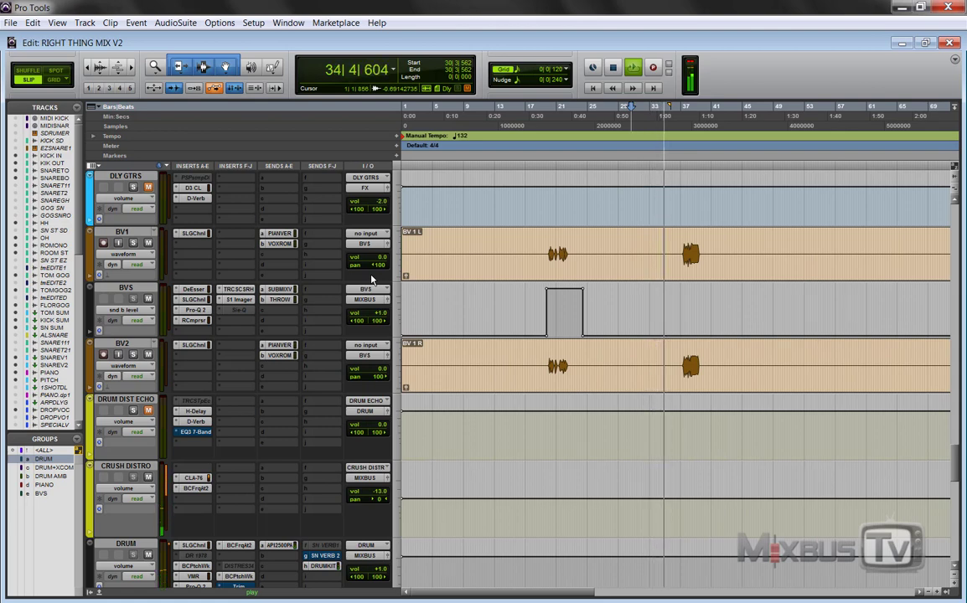
key(ctrl+bracketleft)
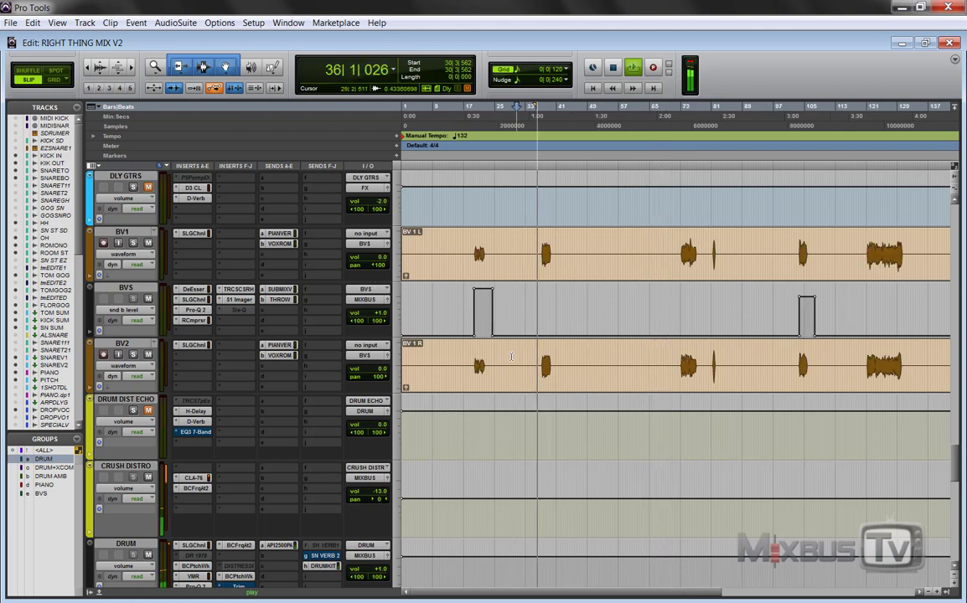
key(space)
scroll(527, 380, up, 5)
scroll(527, 380, up, 15)
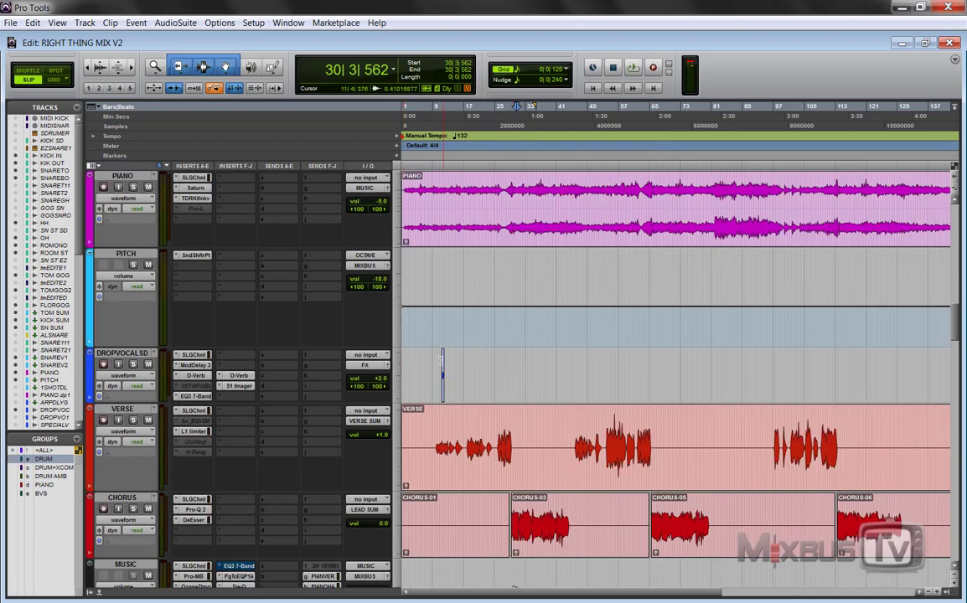
Zoom in on the VERSE-02 clip, select it and audition it briefly.
key(ctrl+bracketright)
key(ctrl+bracketright)
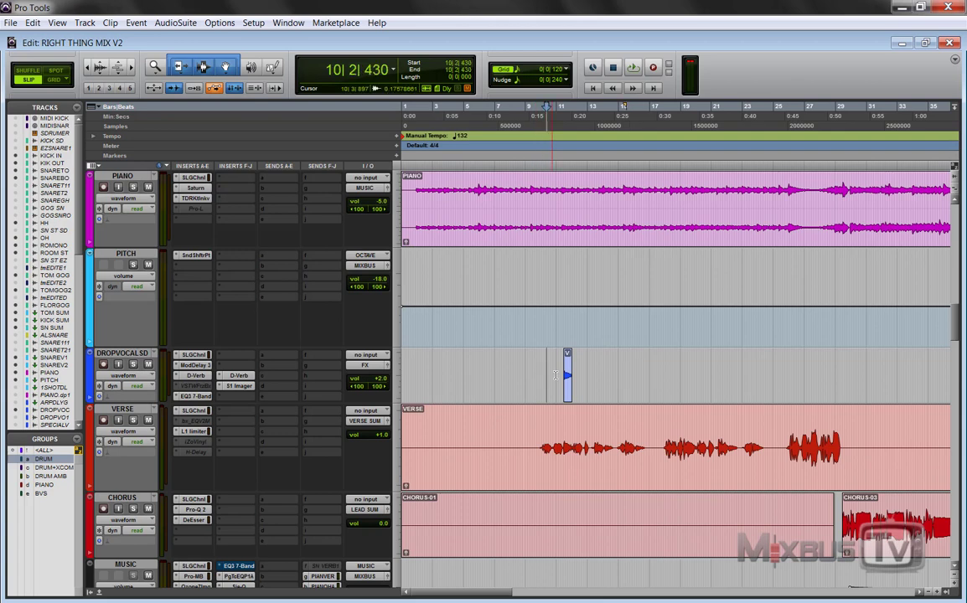
key(ctrl+bracketright)
key(ctrl+bracketright)
key(ctrl+bracketright)
click(854, 396)
scroll(593, 362, right, 5)
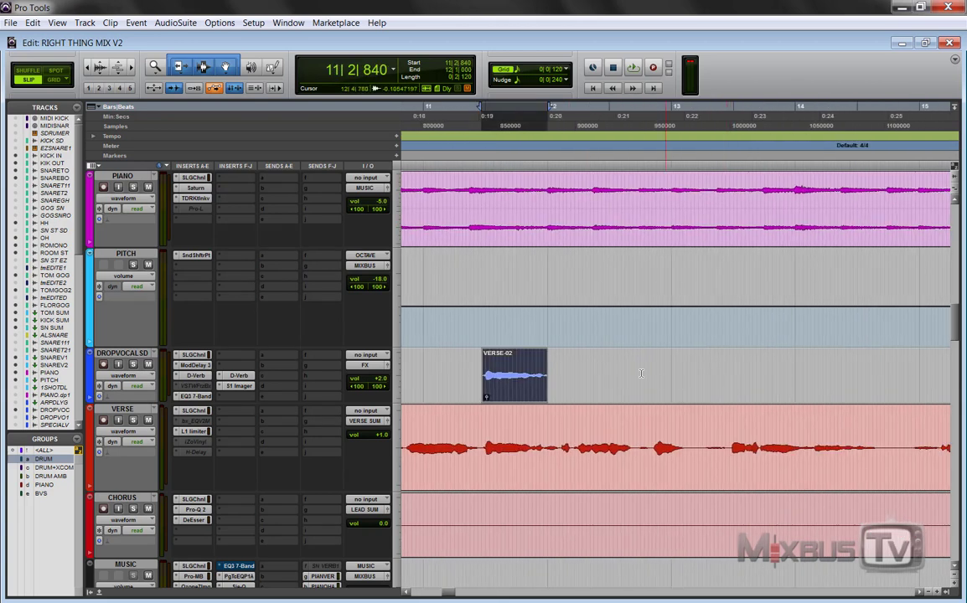
key(space)
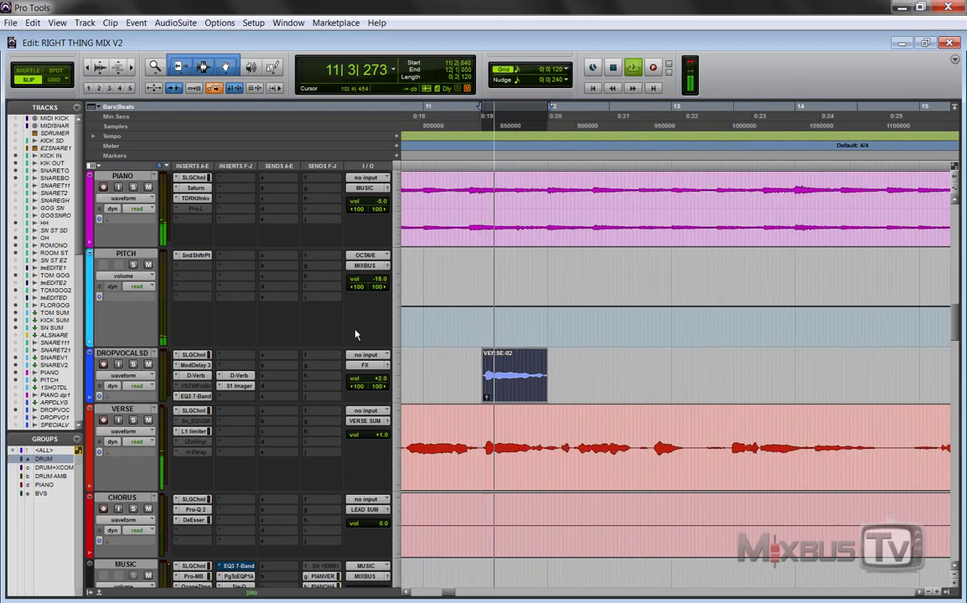
key(space)
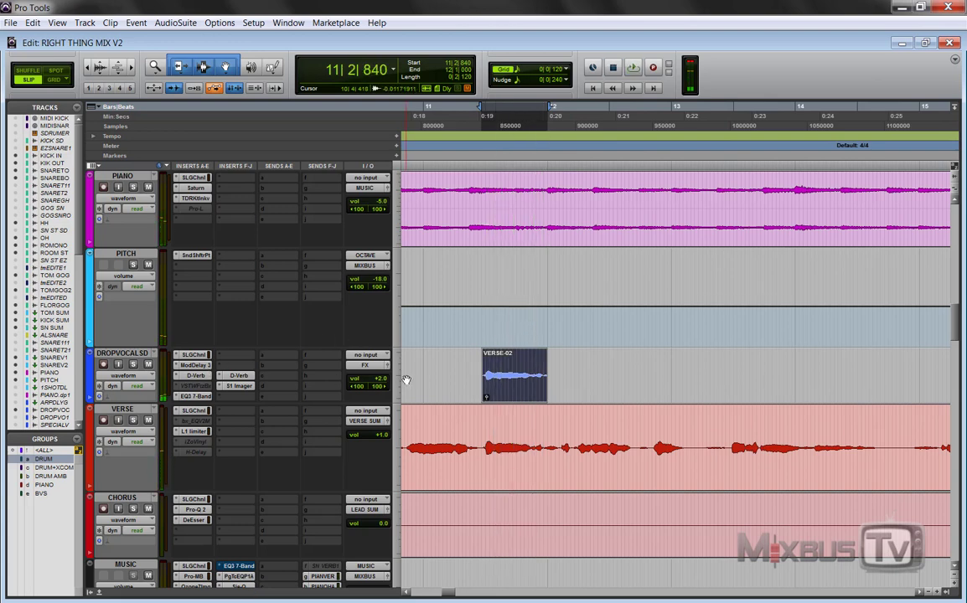
Select bars 11 to 13 on DROPVOCALSD and play them with VERSE and DROPVOCALSD soloed.
drag(445, 362, 711, 384)
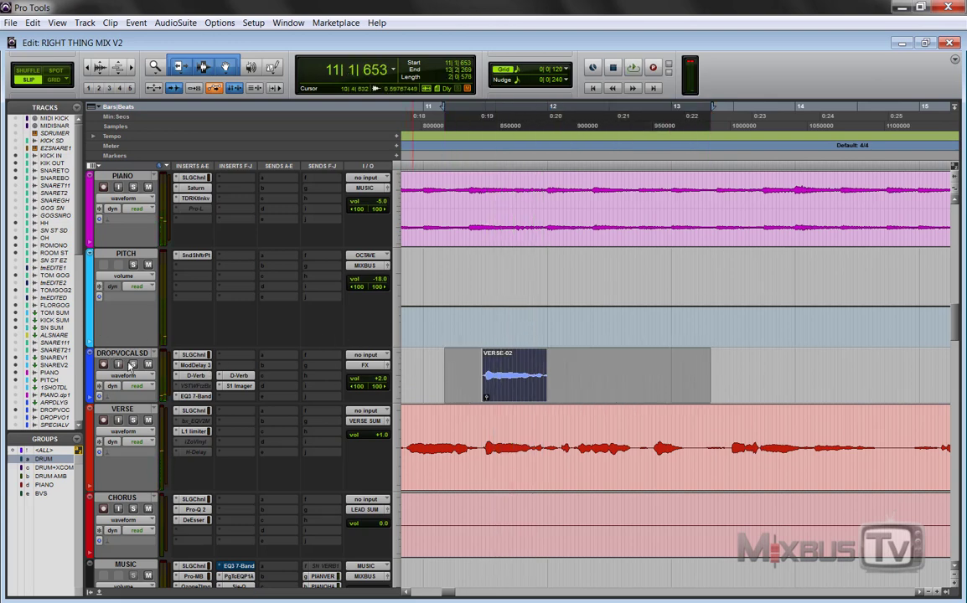
click(134, 421)
key(space)
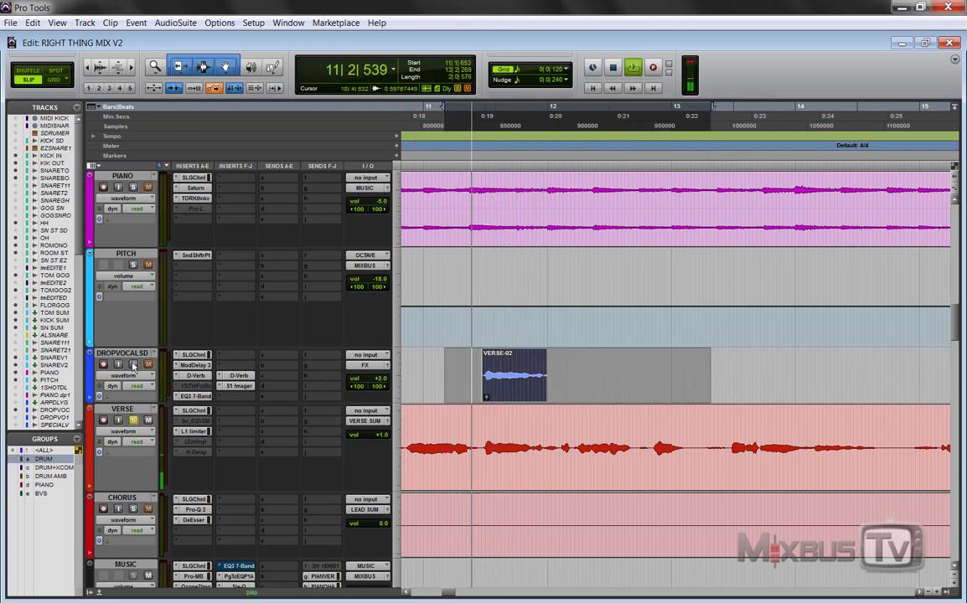
click(132, 364)
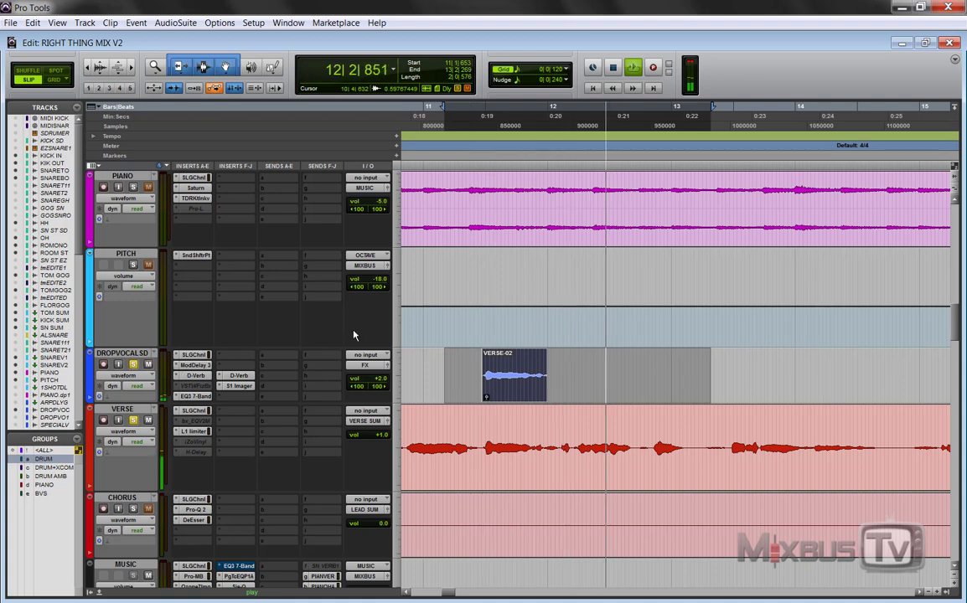
key(space)
Zoom the timeline out twice to show the whole song.
key(r)
key(r)
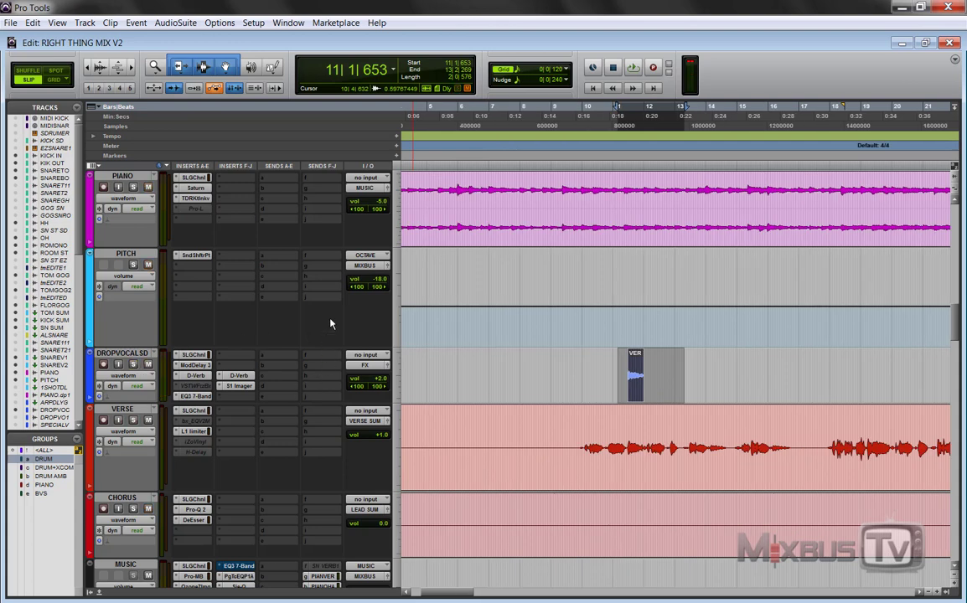
key(r)
key(r)
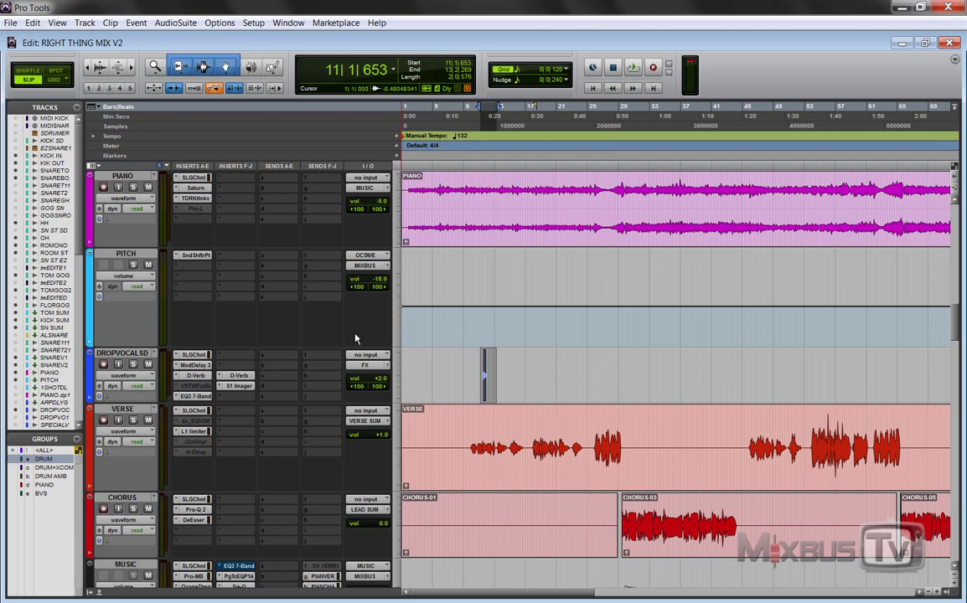
scroll(360, 336, down, 3)
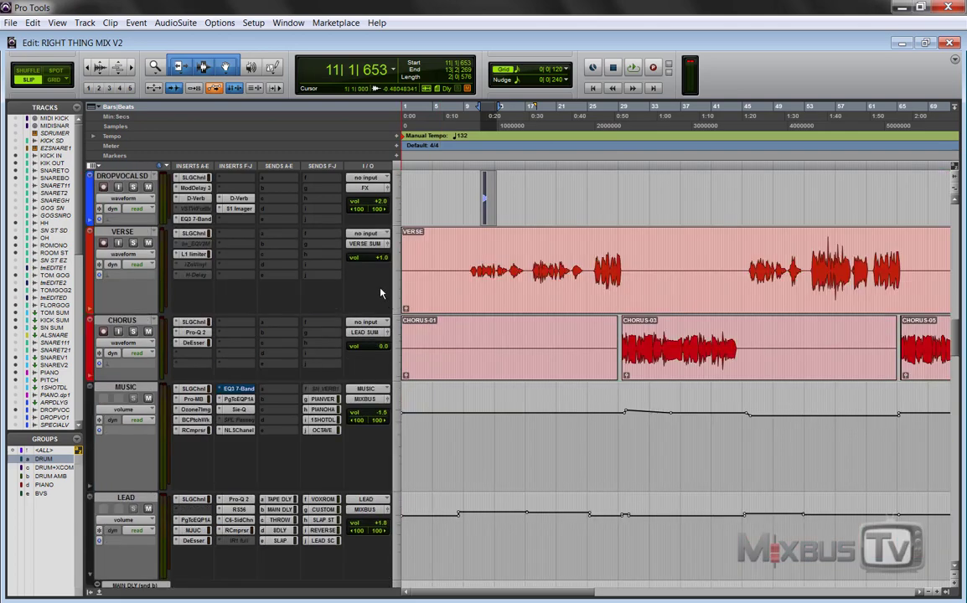
scroll(382, 293, down, 10)
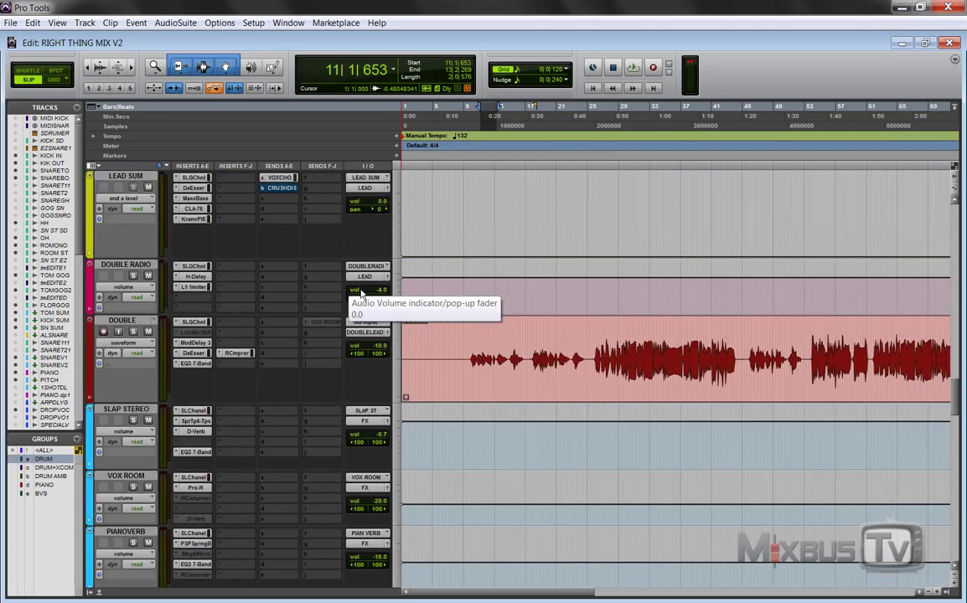
Select the backing vocal phrase across BV1, BVS and BV2 and check their SSL channel strips.
scroll(360, 294, down, 15)
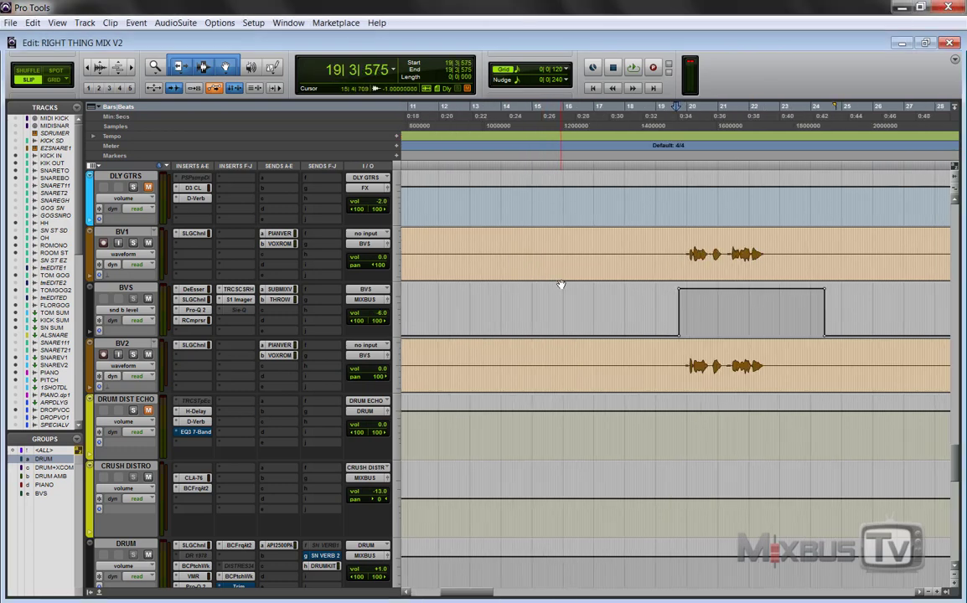
scroll(595, 236, right, 3)
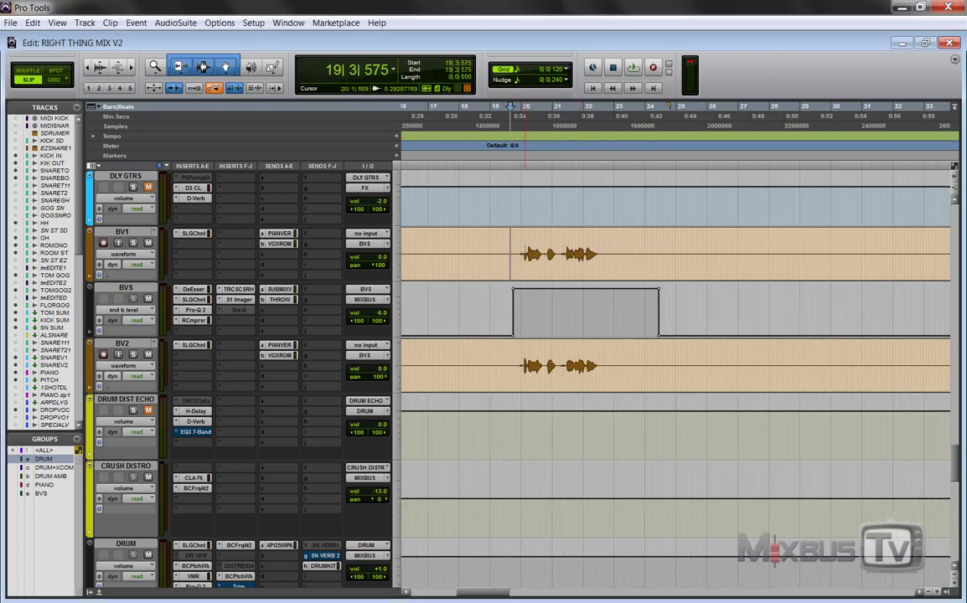
drag(506, 245, 657, 366)
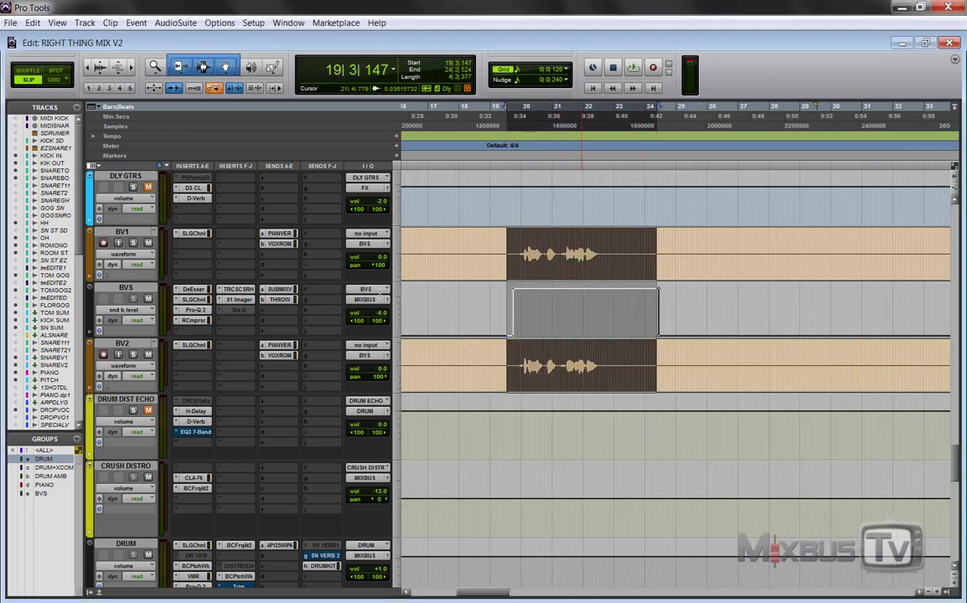
click(200, 234)
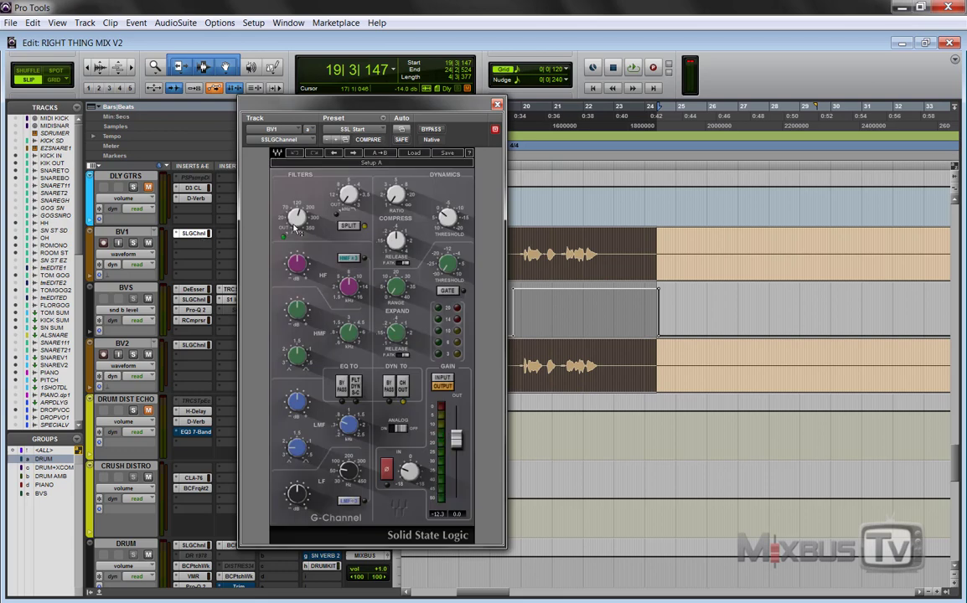
click(198, 345)
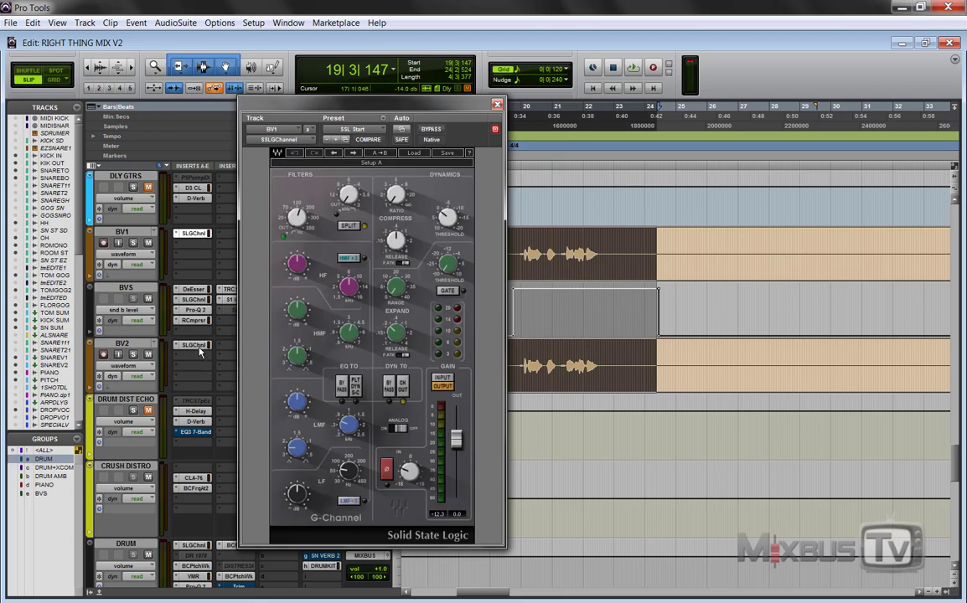
click(497, 104)
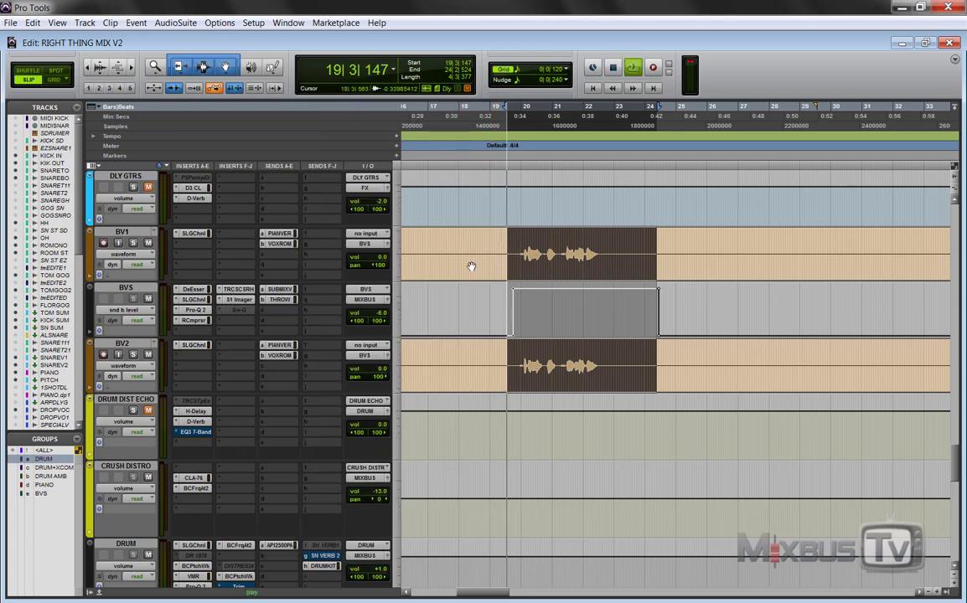
Solo BV1, open BVS's DeEsser (2392 Hz), and audition the selected backing vocals.
click(132, 242)
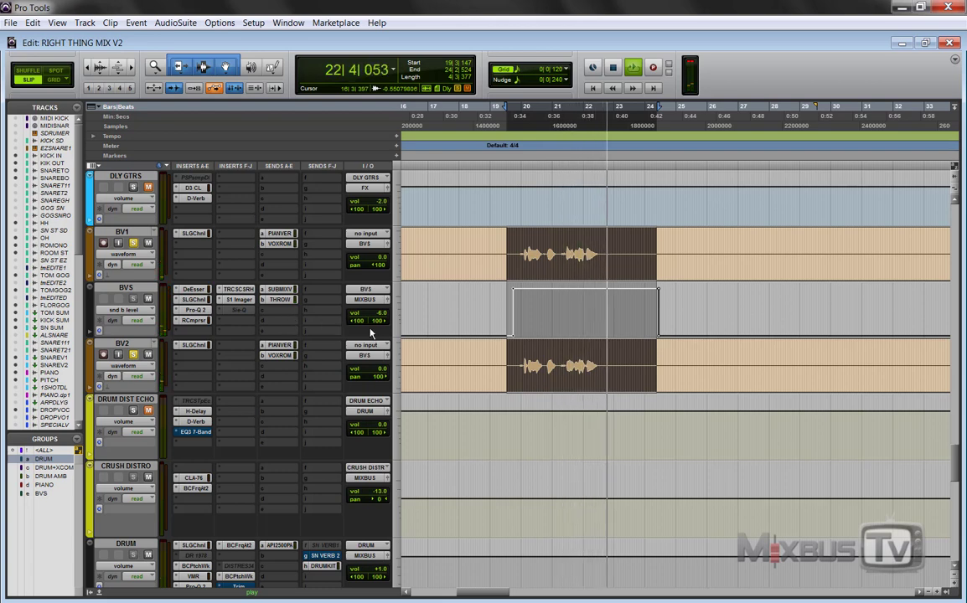
key(space)
click(193, 289)
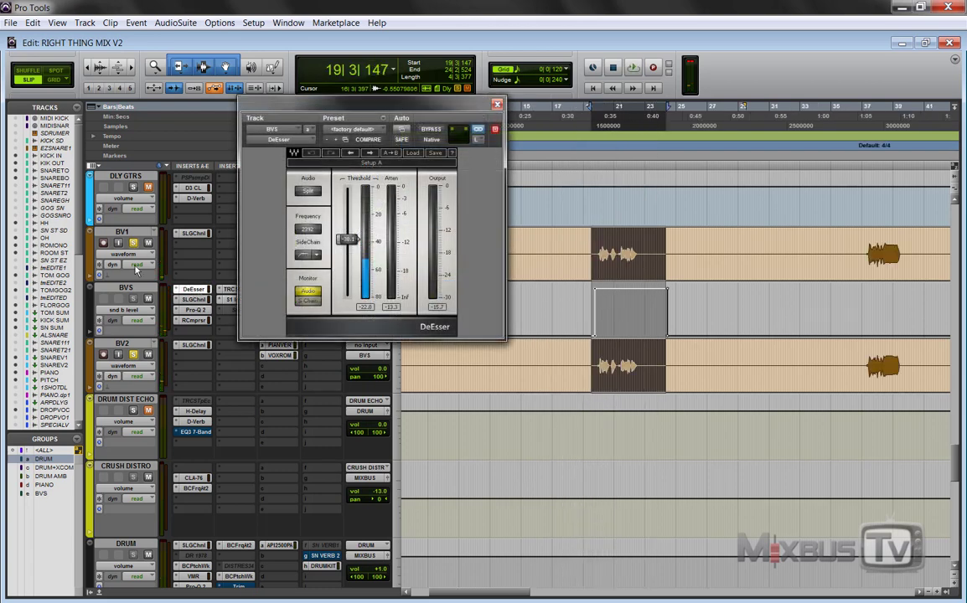
click(131, 289)
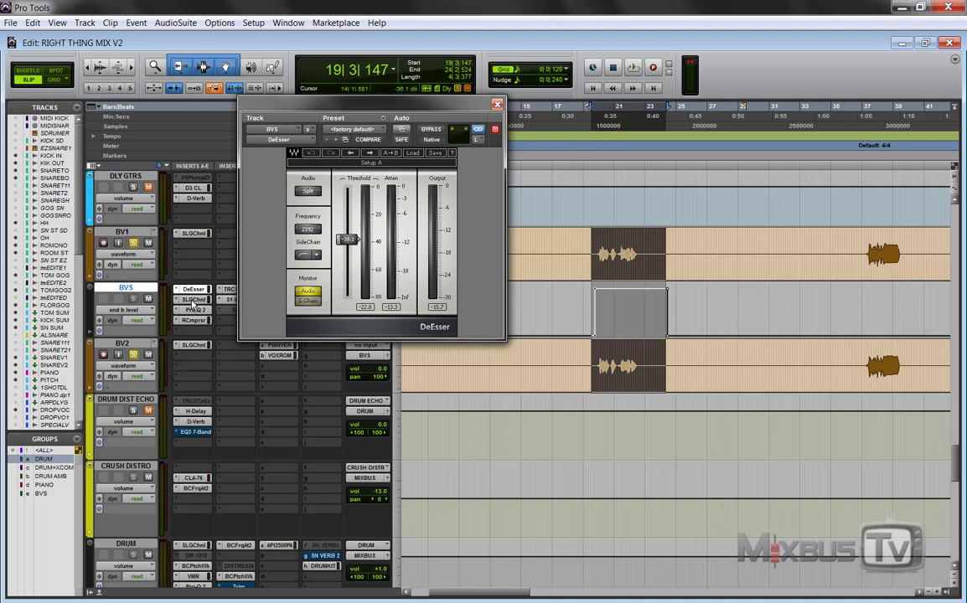
key(space)
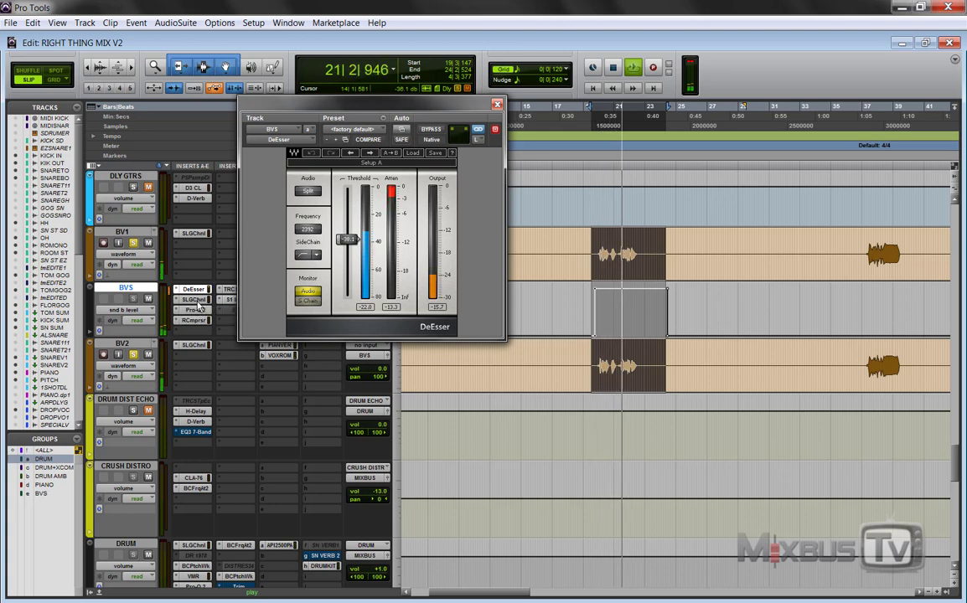
key(space)
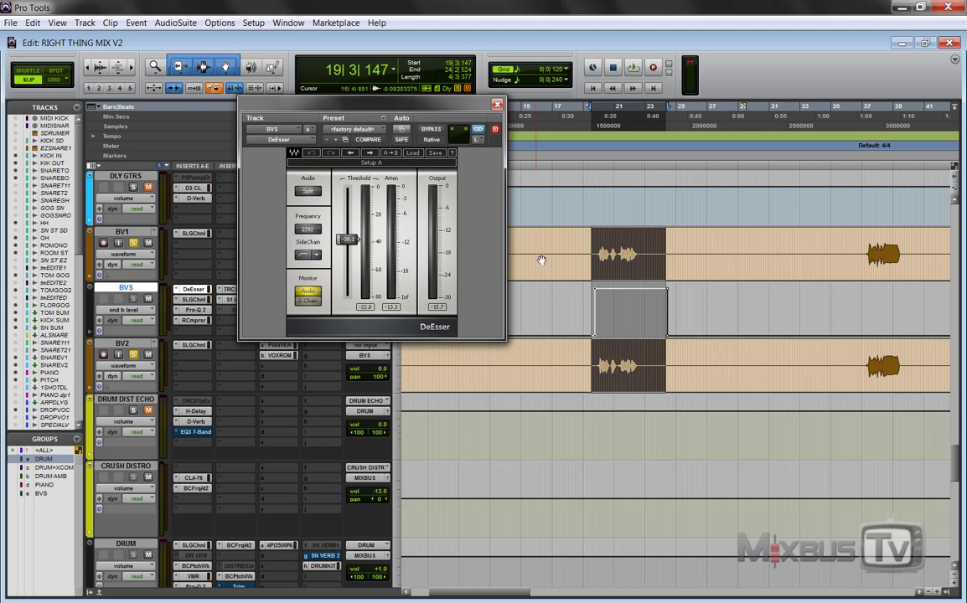
Zoom in and select 19|4|720 to 22|3|432 across the BV tracks.
click(610, 253)
key(ctrl+])
key(ctrl+])
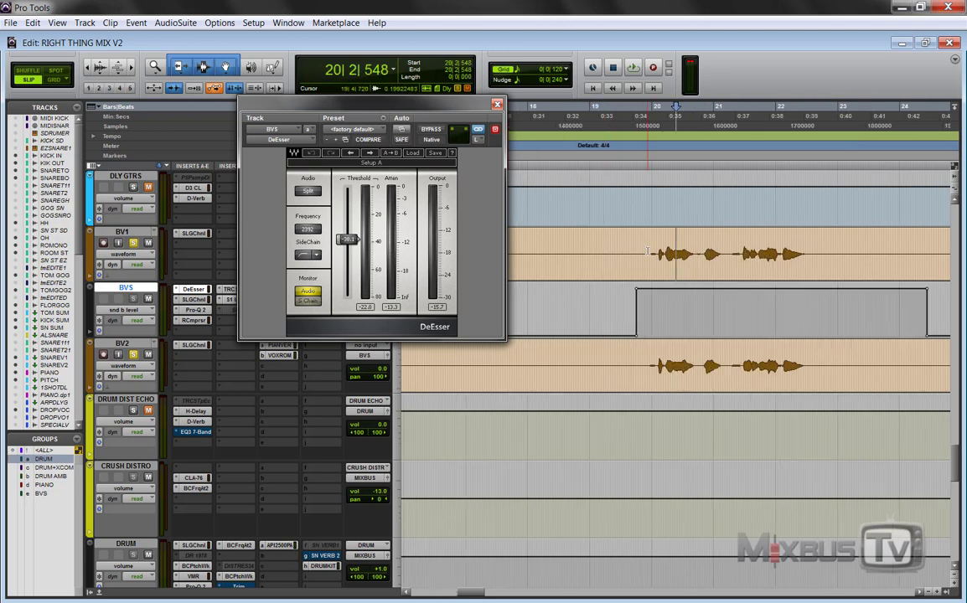
drag(648, 253, 812, 253)
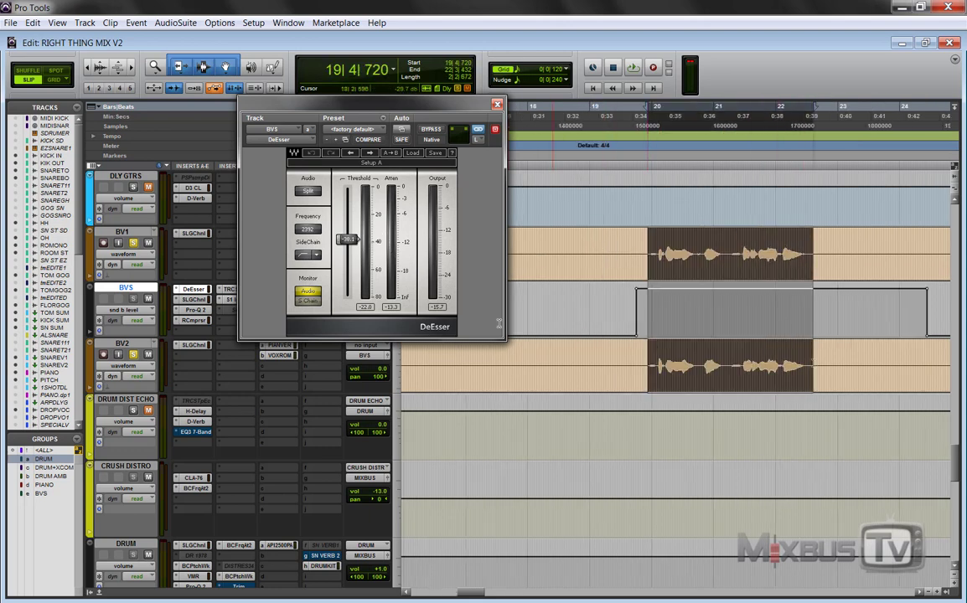
Audition BVS through its SSL G-Channel, then view its Pro-Q 2 (high-pass, −10.30 dB cut near 347 Hz).
click(193, 300)
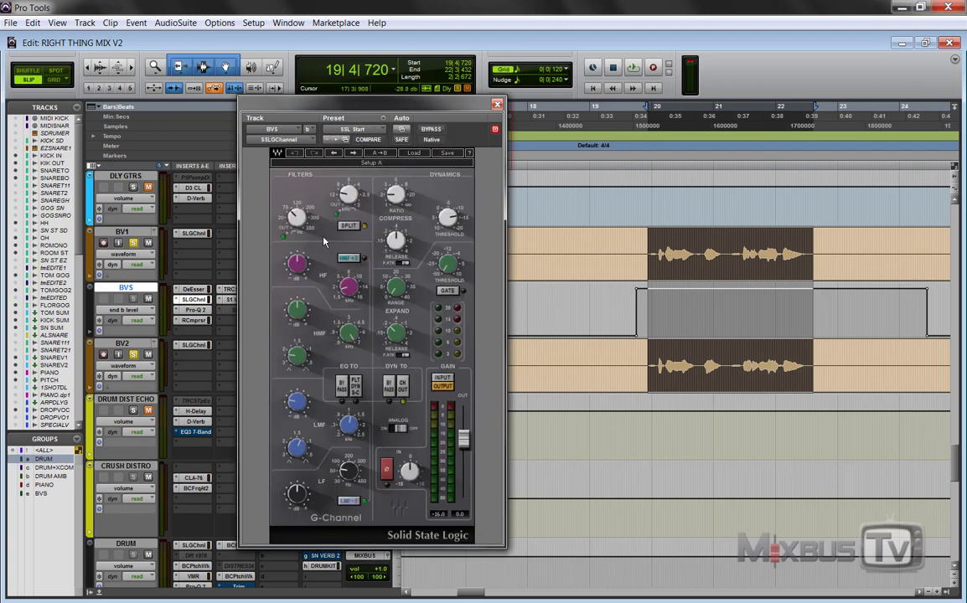
key(space)
mouse_move(301, 409)
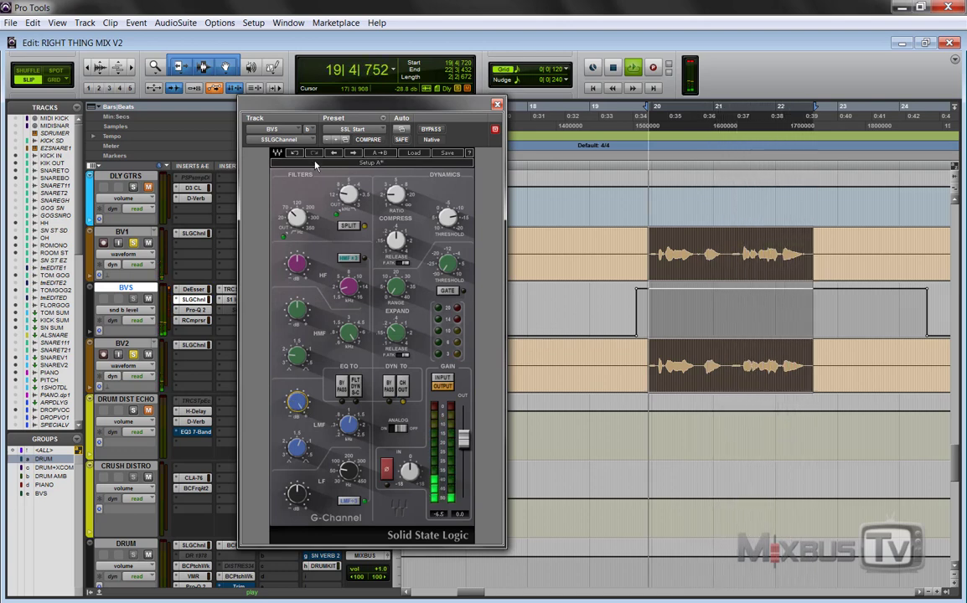
key(space)
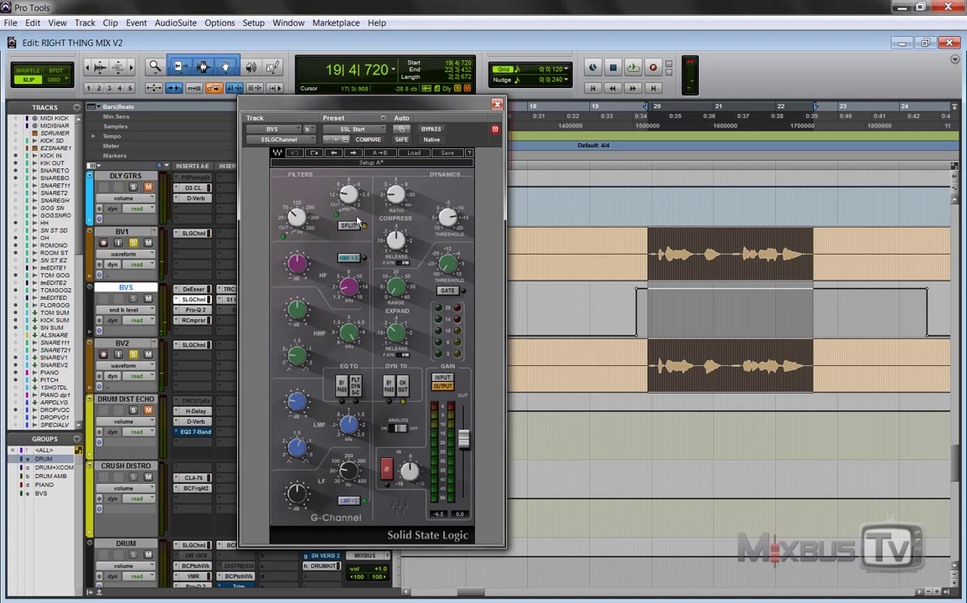
click(193, 310)
key(space)
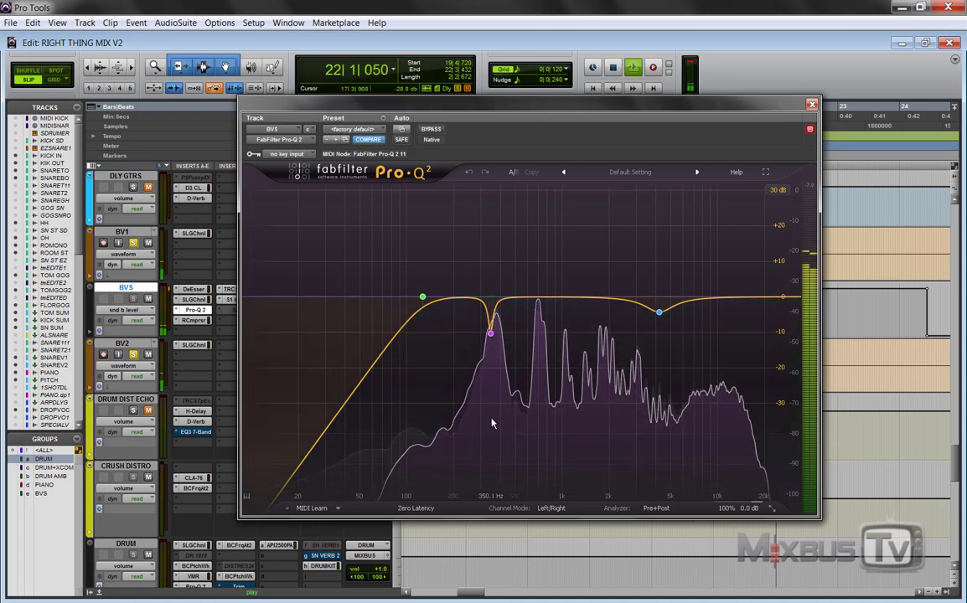
Boost Pro-Q 2 band 3 near 347 Hz, undo it, then compare the dip off and on.
key(space)
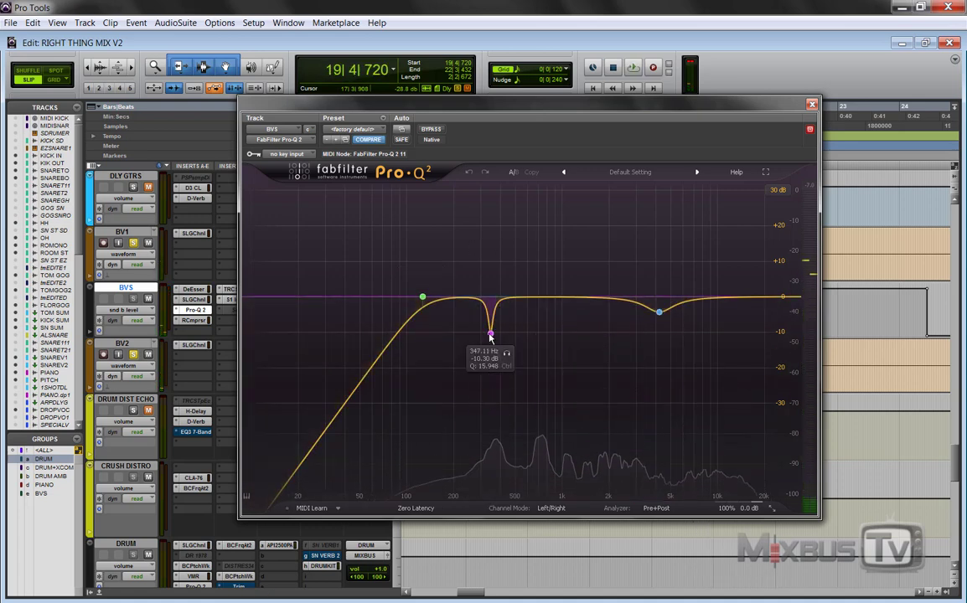
click(489, 335)
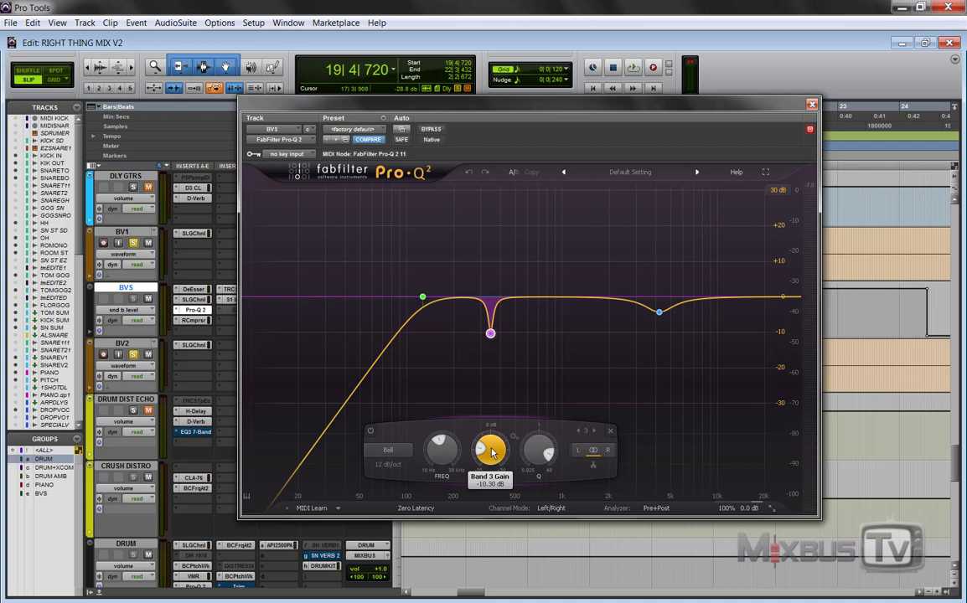
key(space)
scroll(492, 453, up, 10)
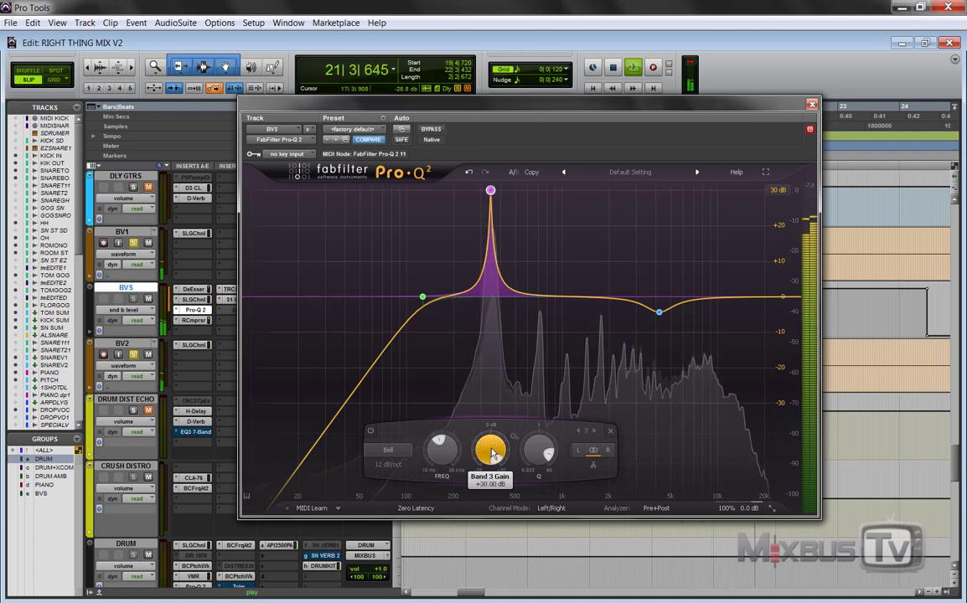
click(469, 173)
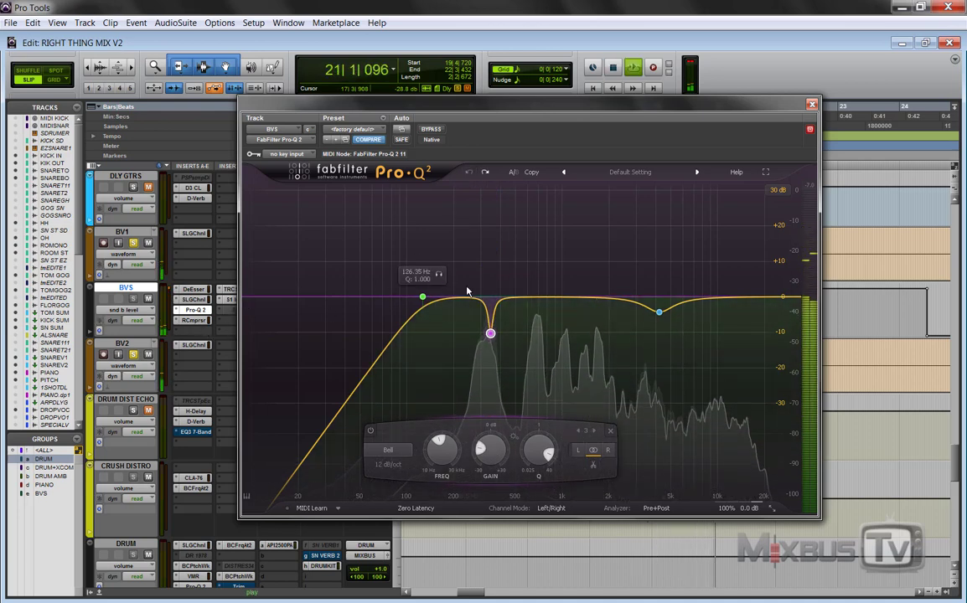
click(372, 433)
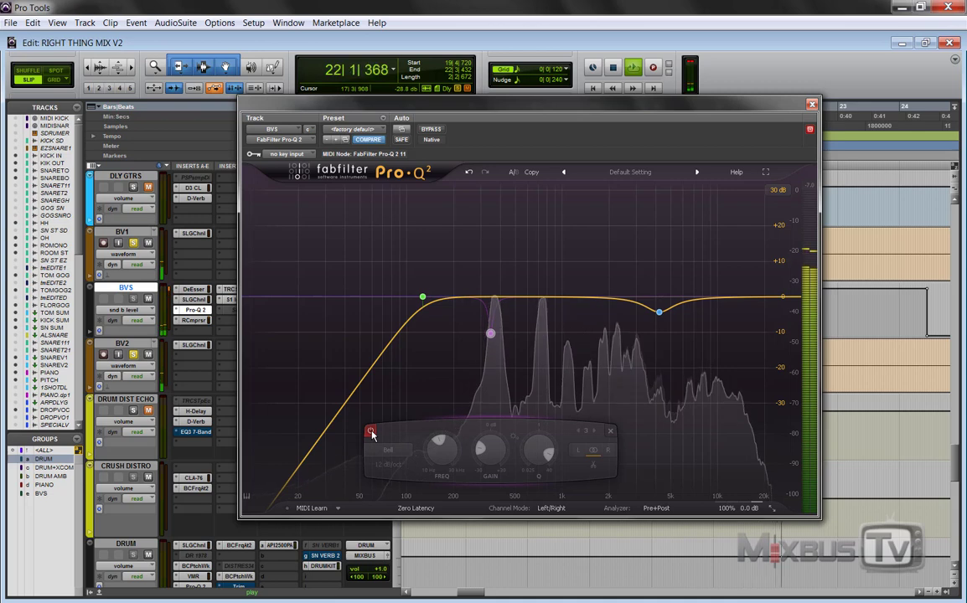
click(371, 432)
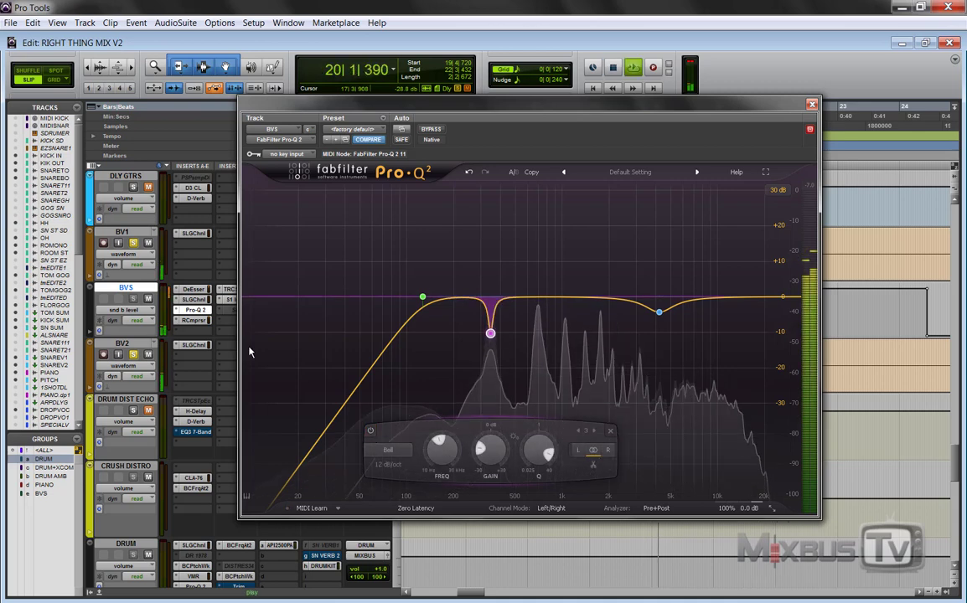
Audition the backing vocals through BVS's Renaissance Compressor, then close its window.
key(space)
click(194, 320)
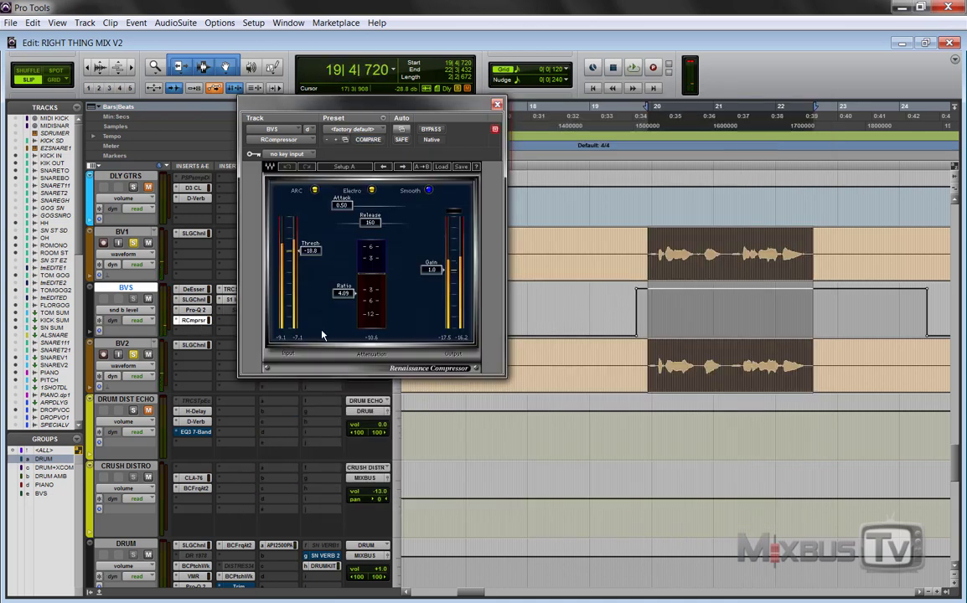
key(space)
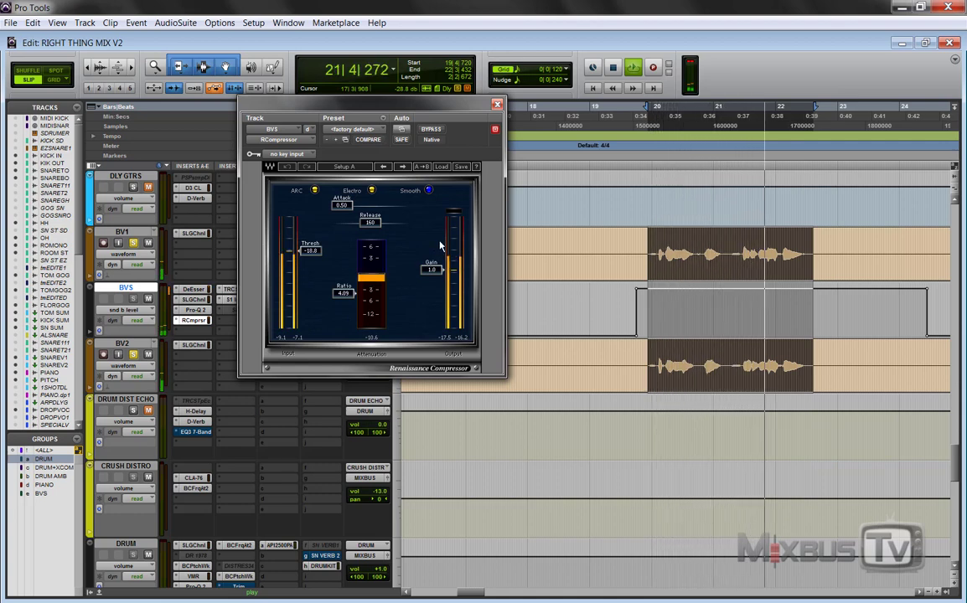
key(space)
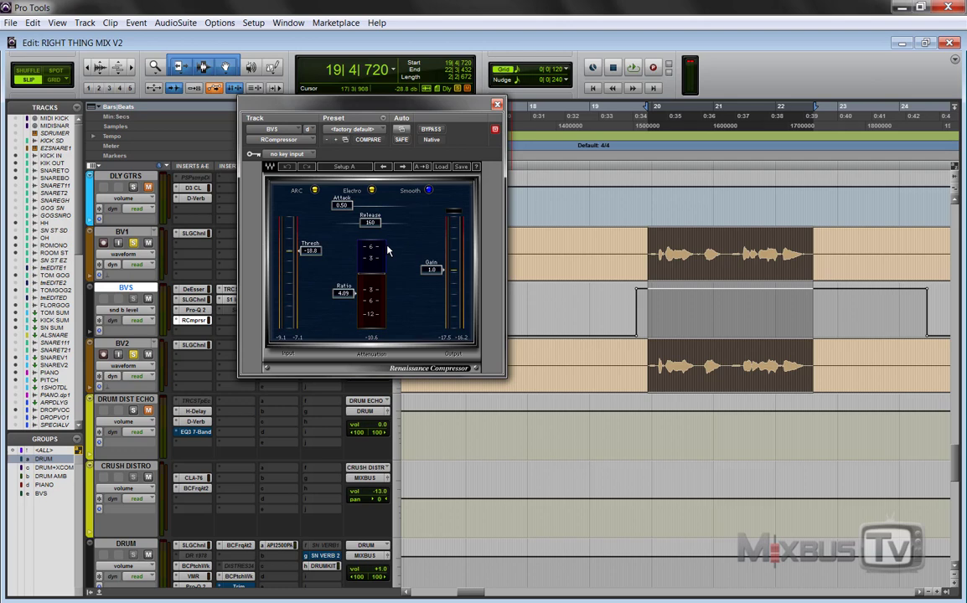
key(space)
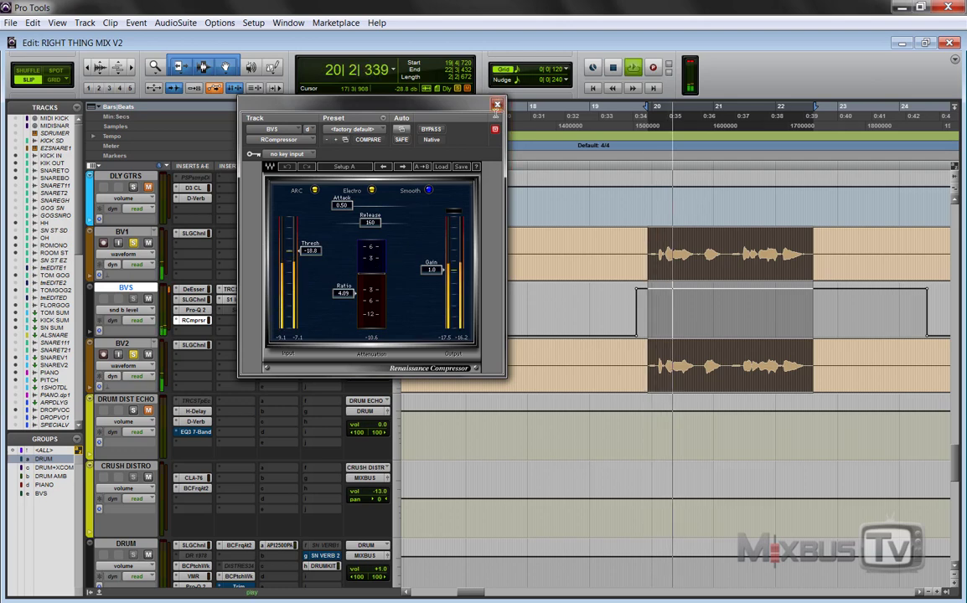
key(ctrl+w)
Open BVS's CSR Classik Hall reverb, move its window lower, and compare it bypassed and active.
click(237, 289)
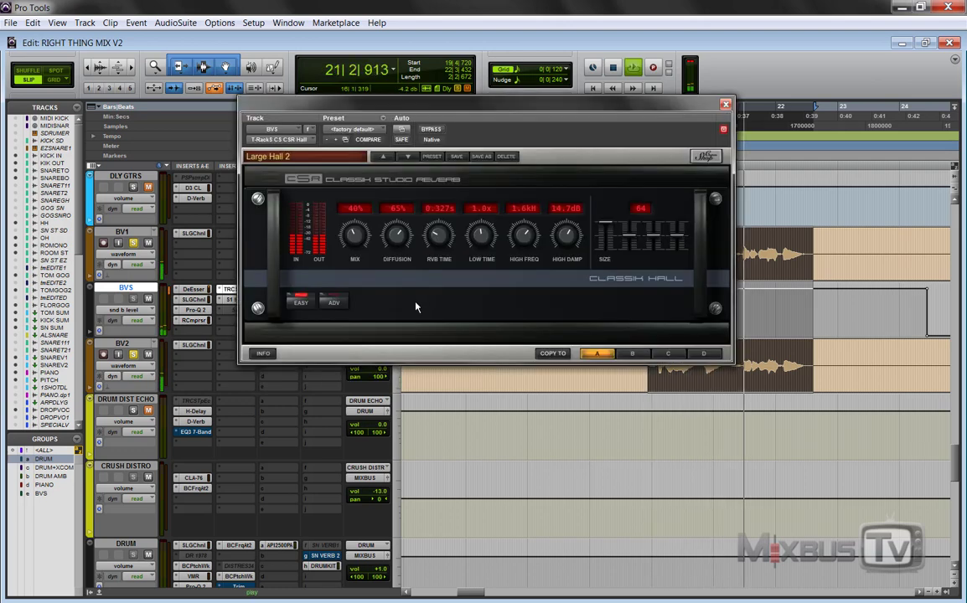
key(space)
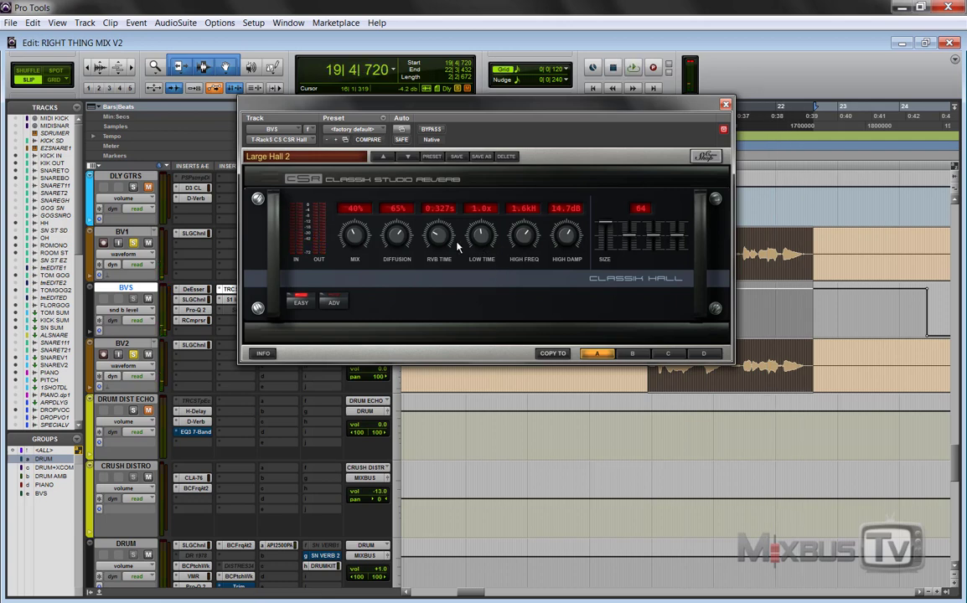
drag(433, 108, 420, 241)
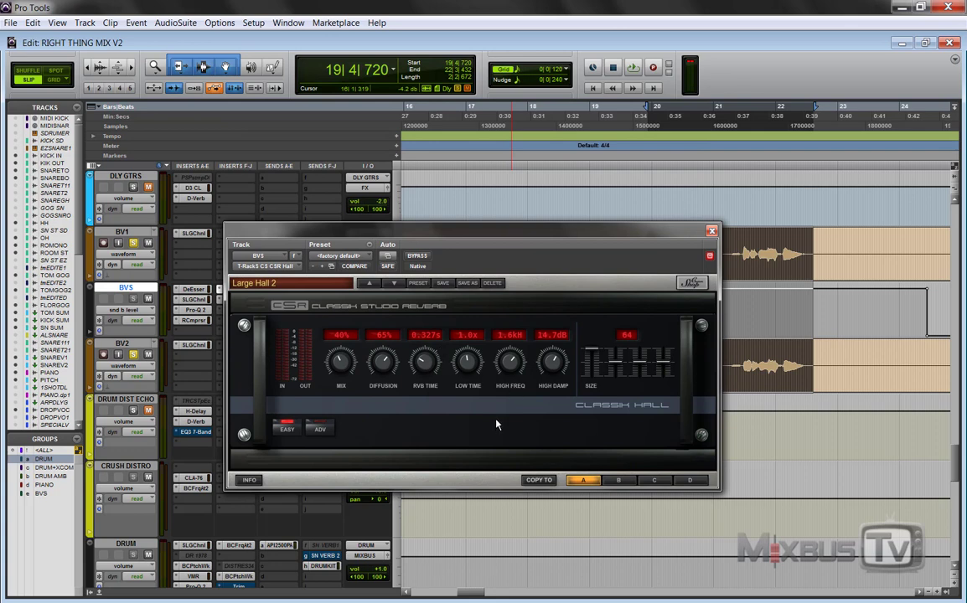
click(418, 256)
key(space)
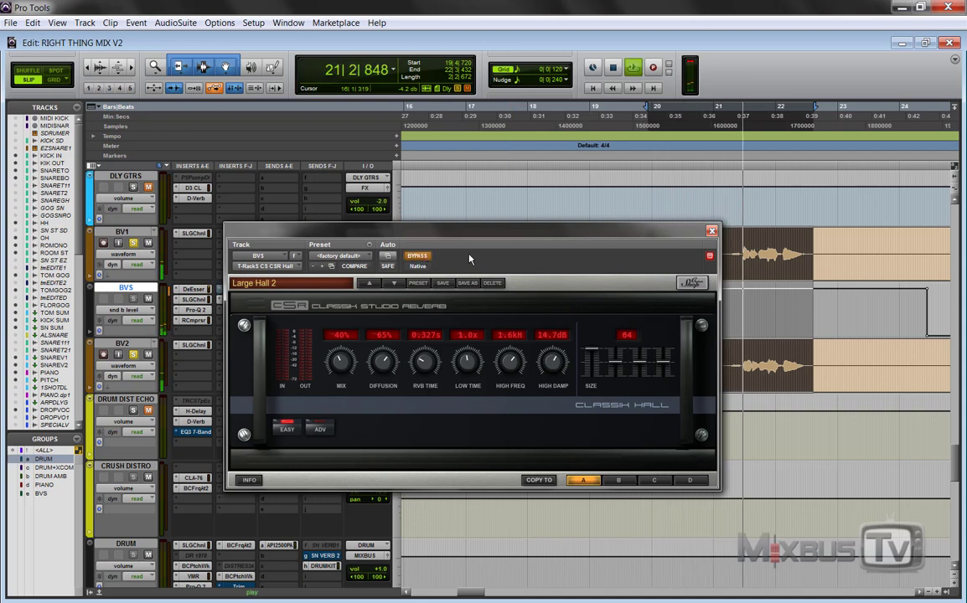
key(space)
key(space)
click(415, 255)
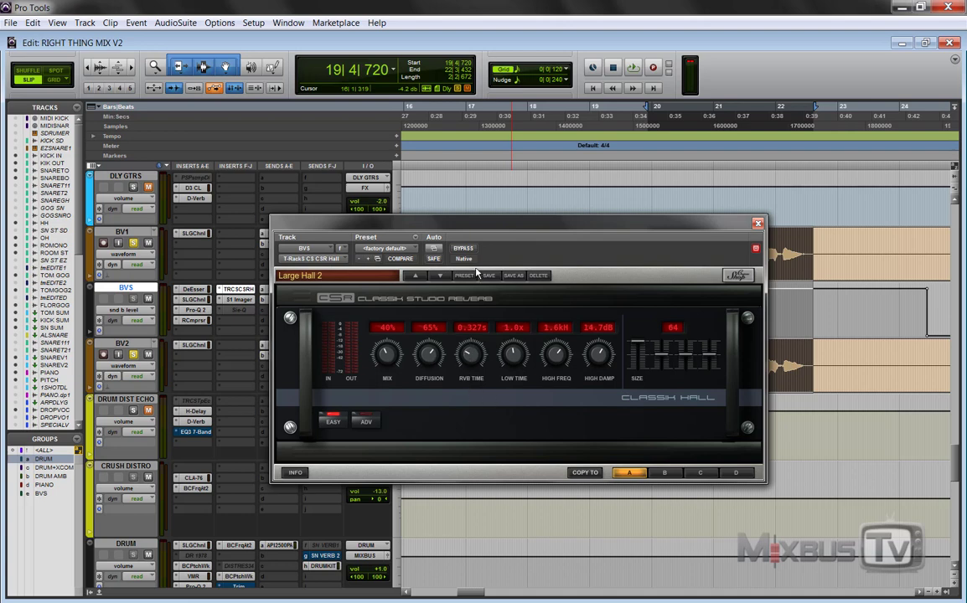
Compare BVS's S1 Stereo Imager (width 1.31) bypassed and active during playback, then stop.
click(239, 300)
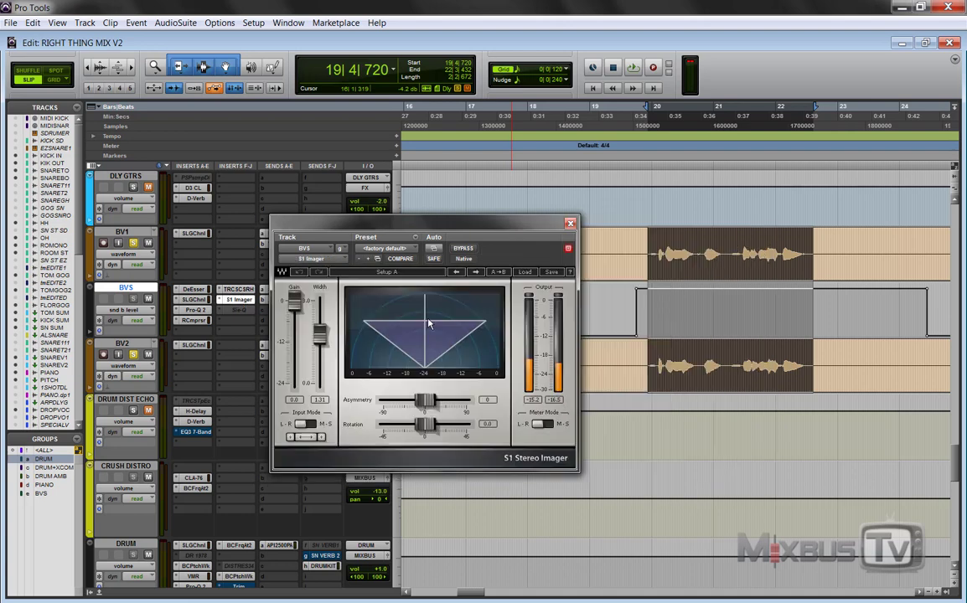
click(463, 249)
click(632, 71)
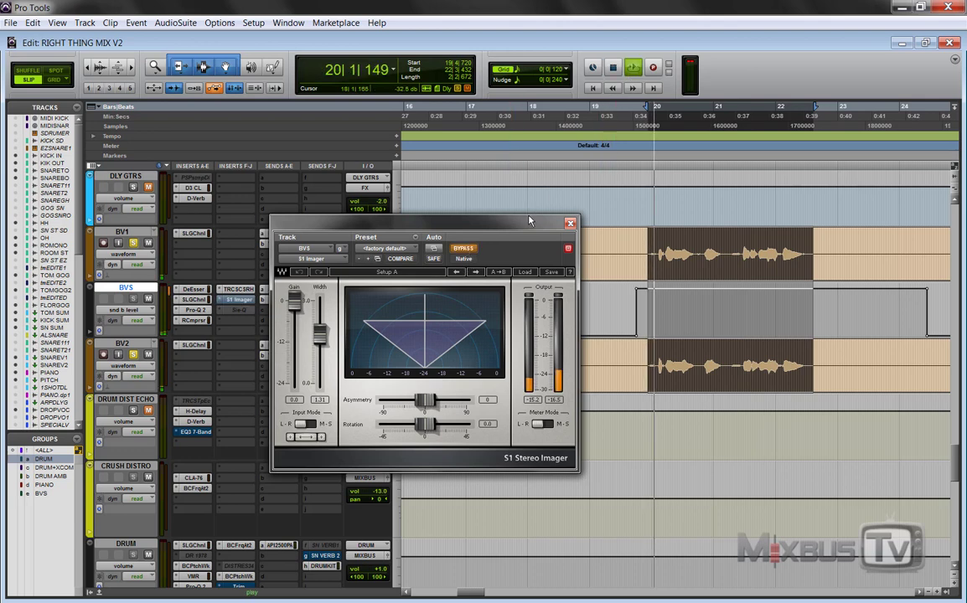
click(469, 249)
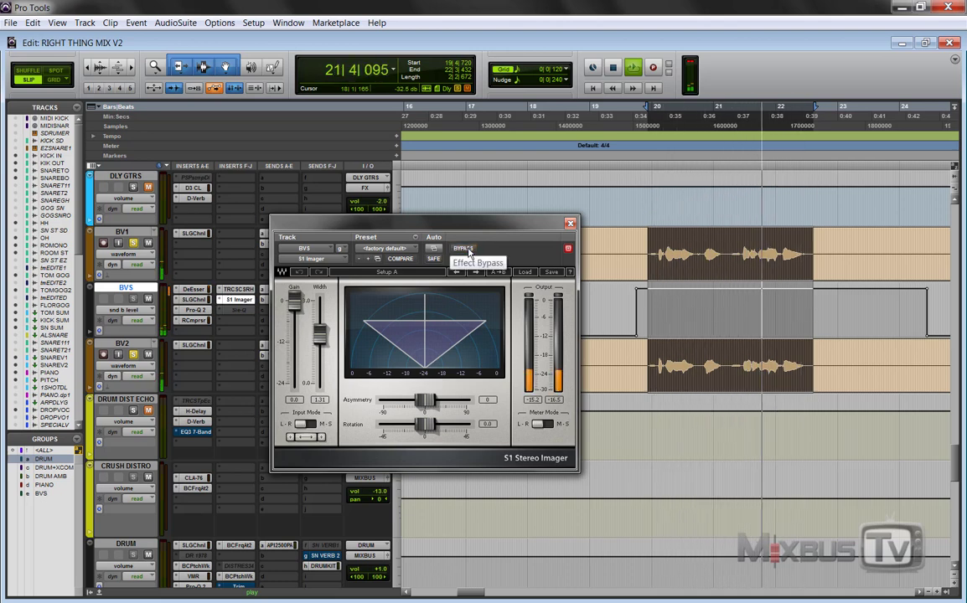
key(space)
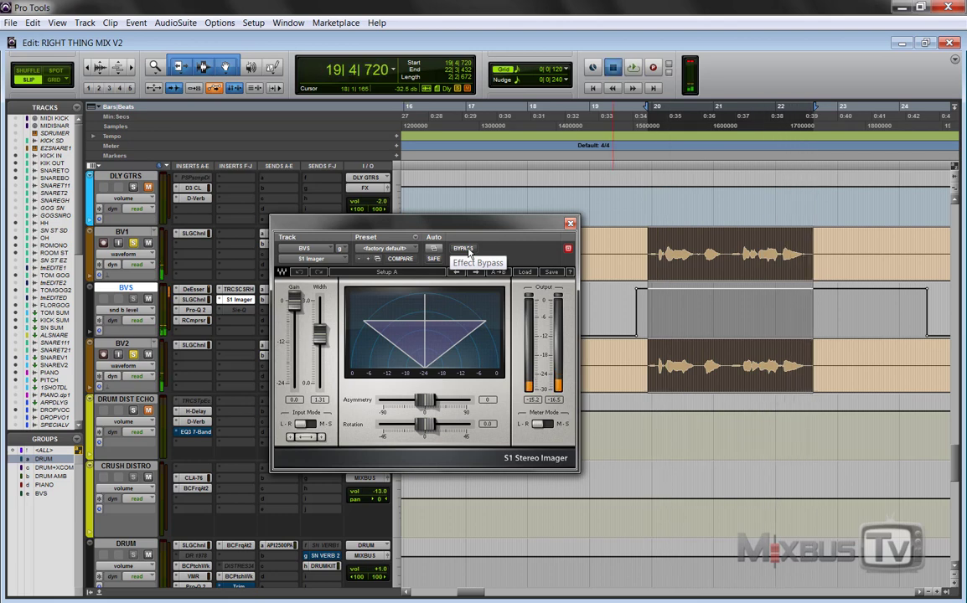
Close the S1 Imager and check BV2's VOX ROOM send level, zooming out to the whole song.
click(570, 223)
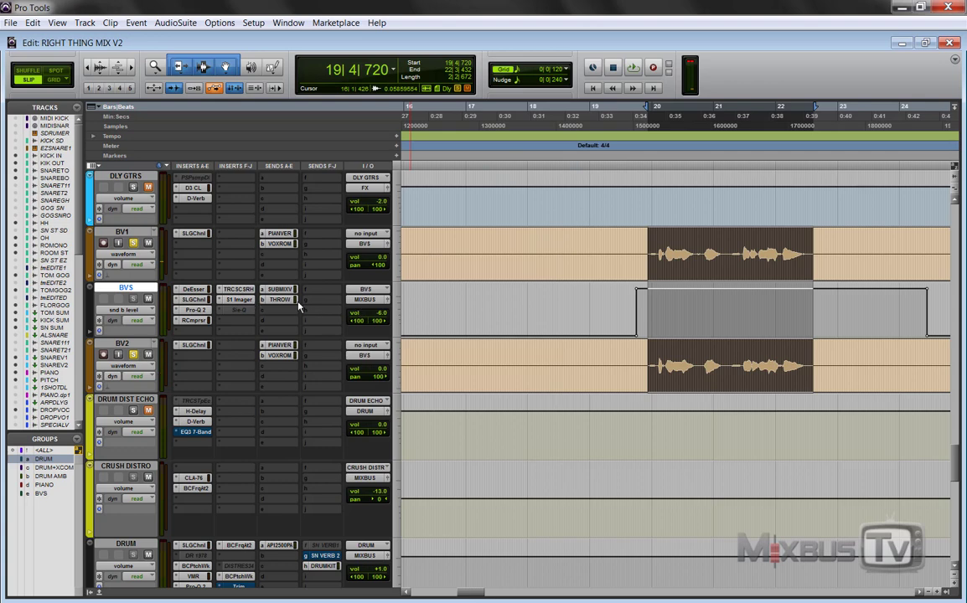
key(ctrl+[)
key(ctrl+[)
key(ctrl+[)
key(ctrl+])
key(ctrl+])
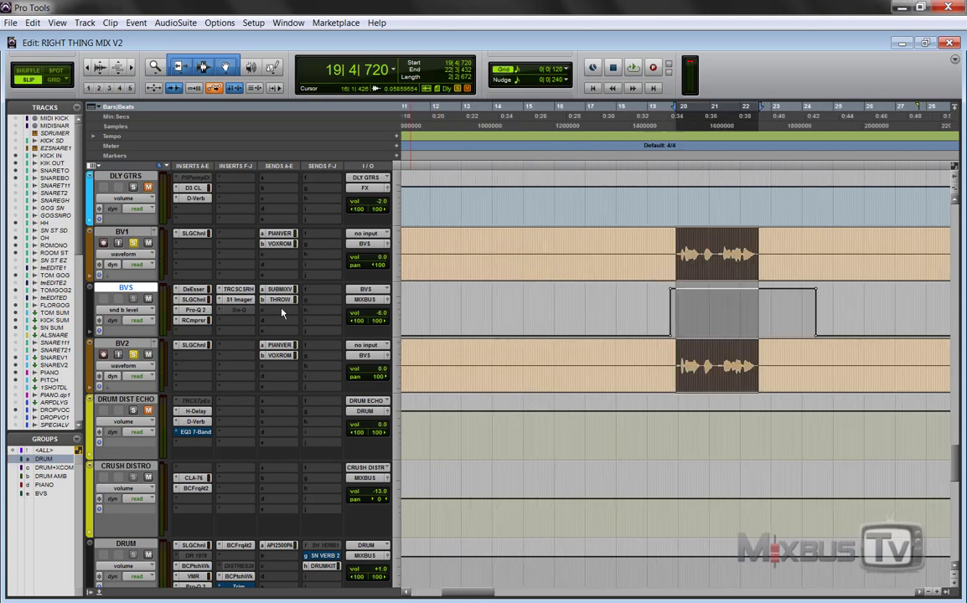
key(ctrl+[)
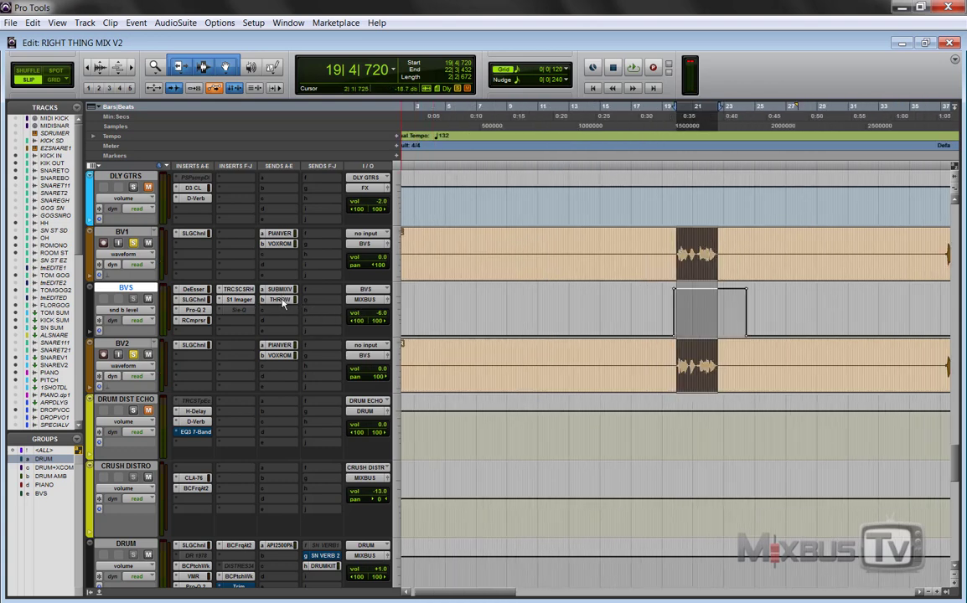
click(281, 356)
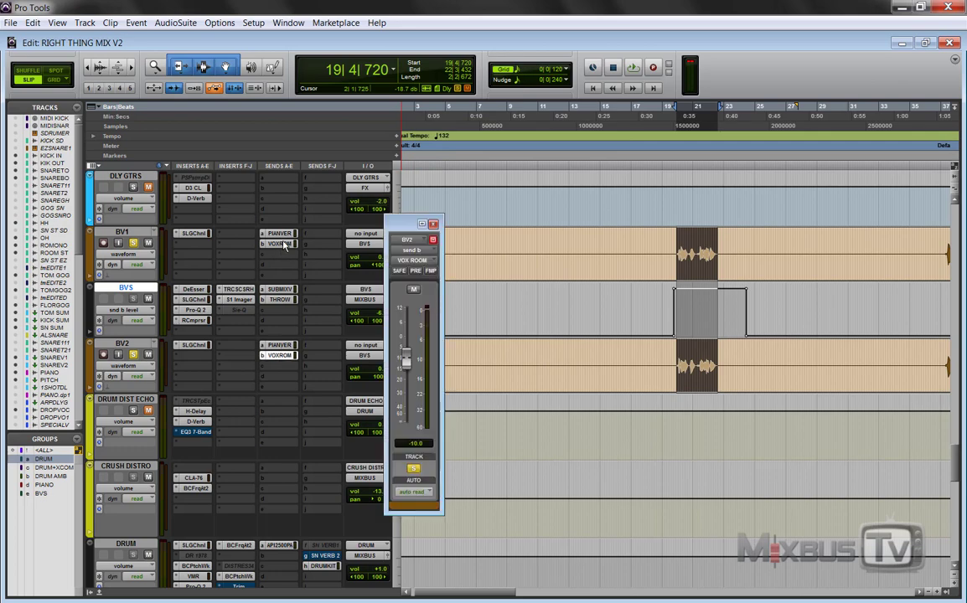
click(433, 225)
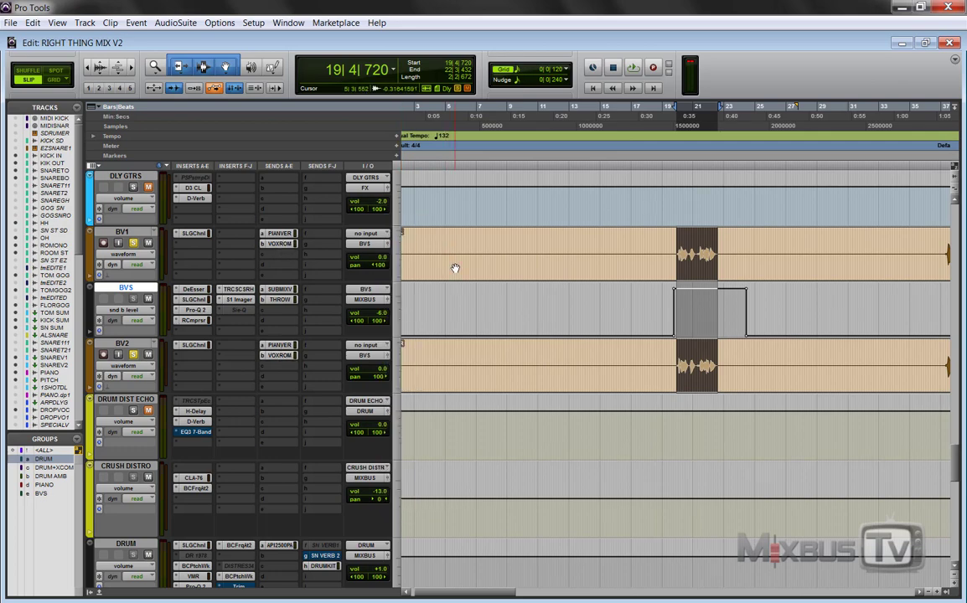
key(ctrl+[)
Solo VOX ROOM, audition its Pro-R reverb briefly, then stop and select the VOX ROOM track.
scroll(320, 339, up, 5)
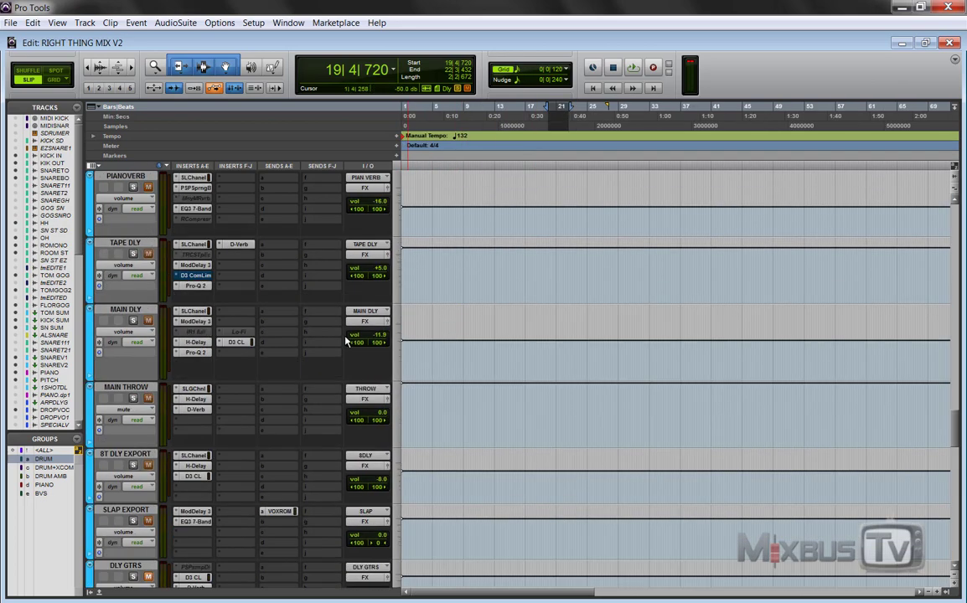
scroll(320, 340, up, 3)
click(132, 344)
key(space)
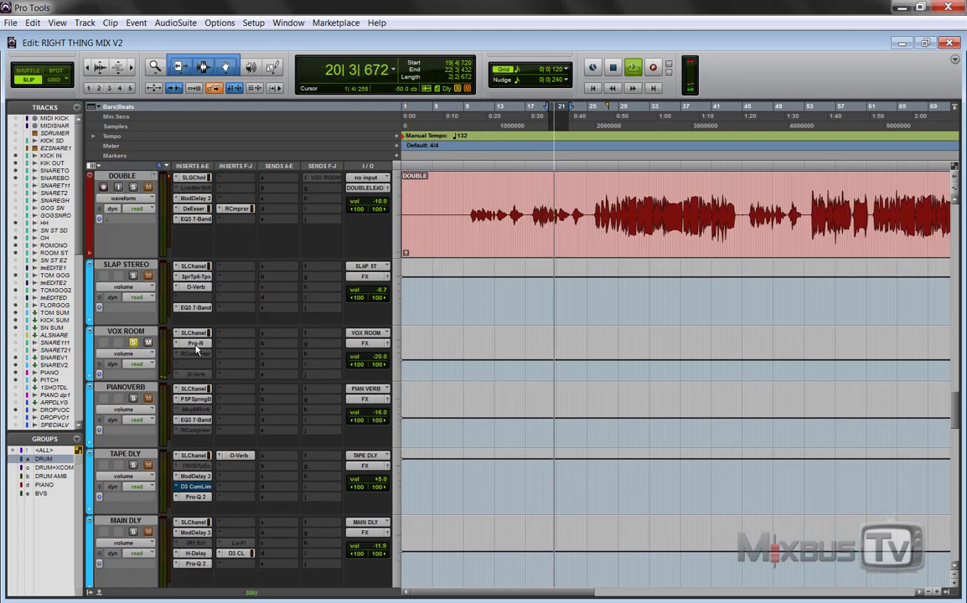
click(195, 344)
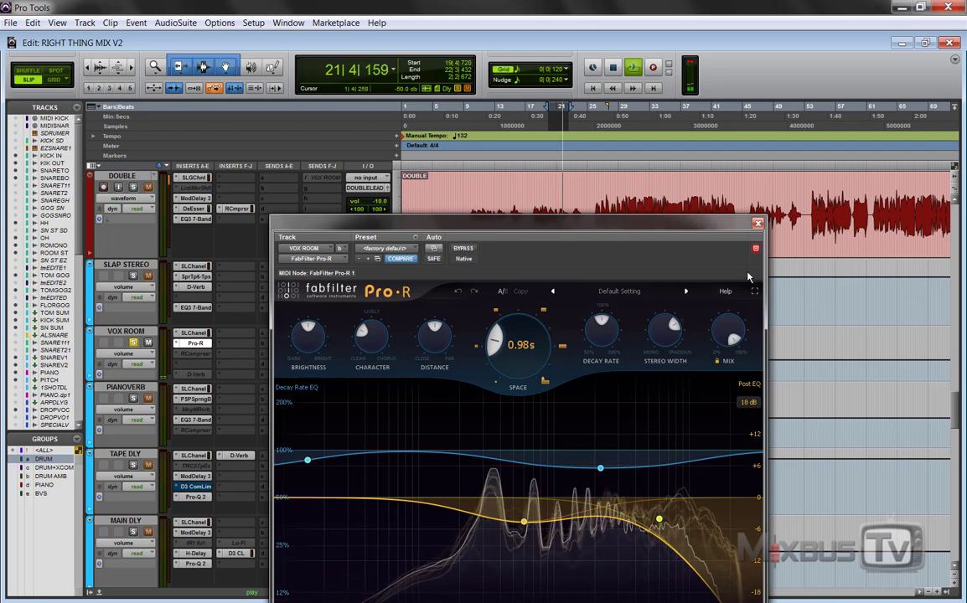
key(ctrl+w)
key(space)
scroll(243, 283, down, 2)
click(146, 243)
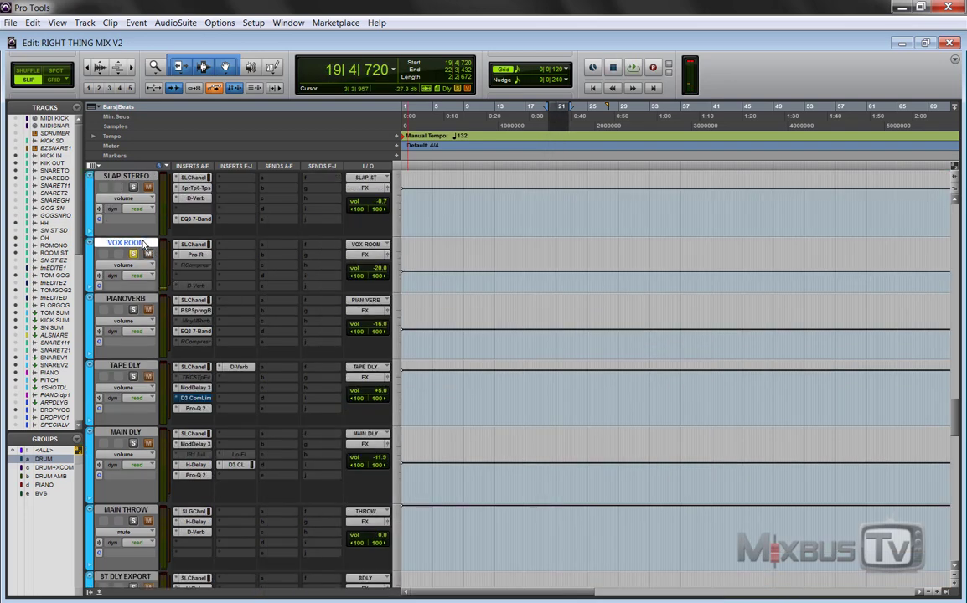
scroll(302, 278, down, 6)
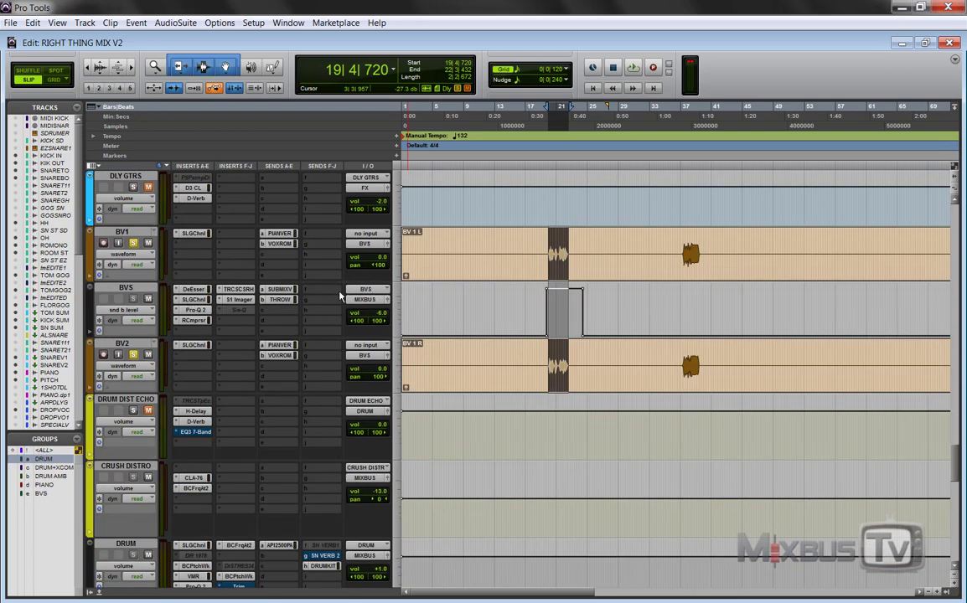
key(ctrl+bracketright)
key(ctrl+bracketright)
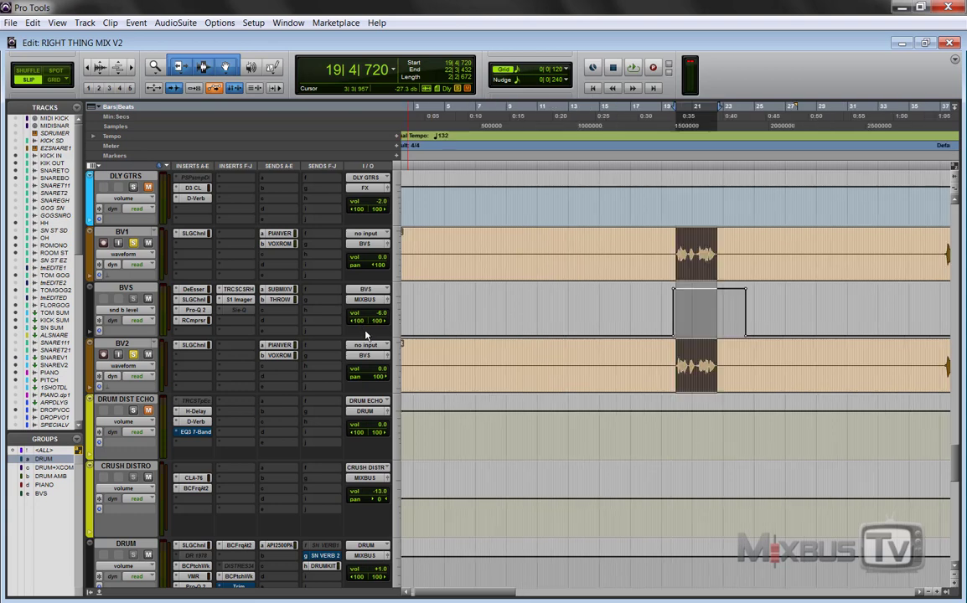
click(235, 289)
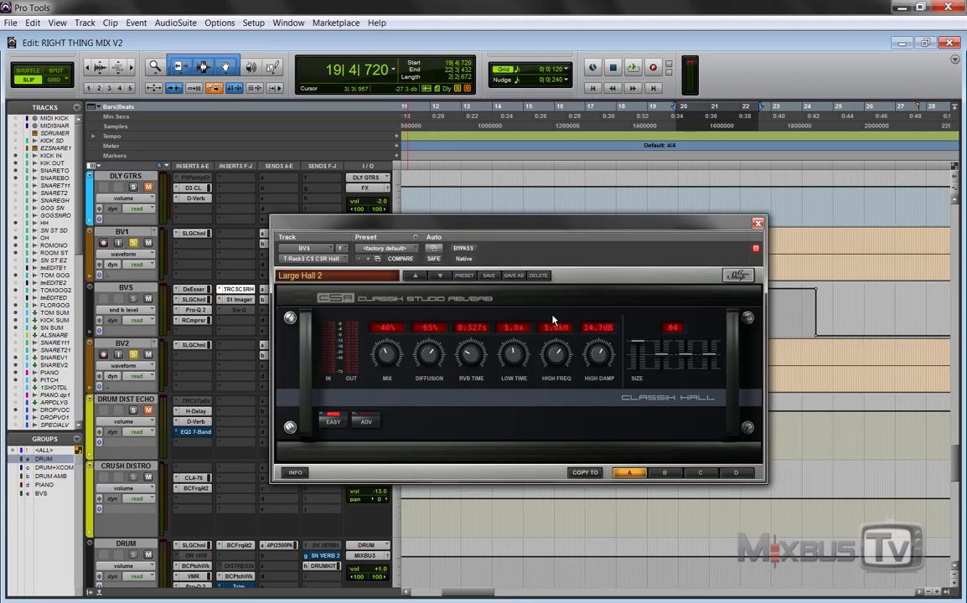
click(758, 224)
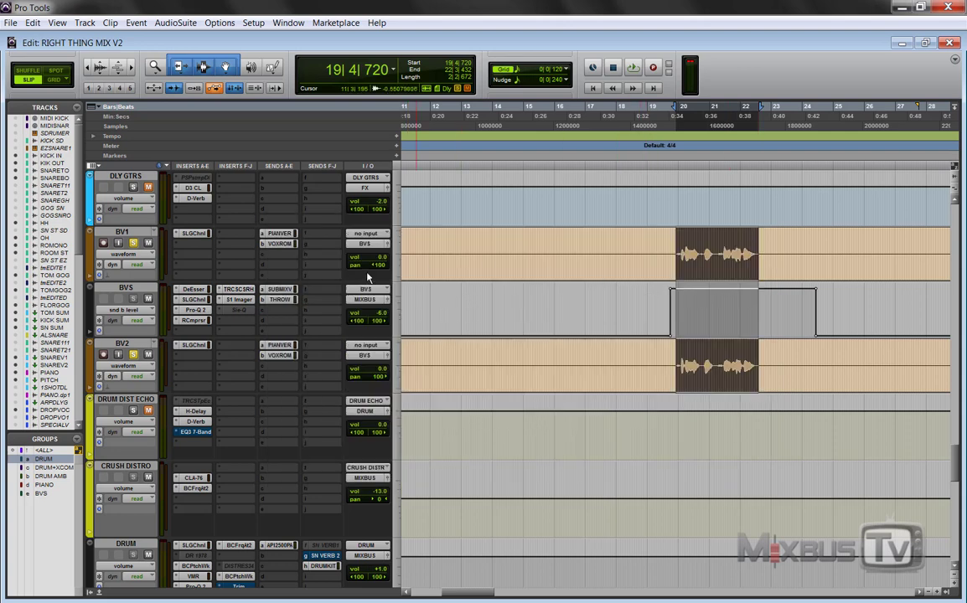
key(ctrl+bracketleft)
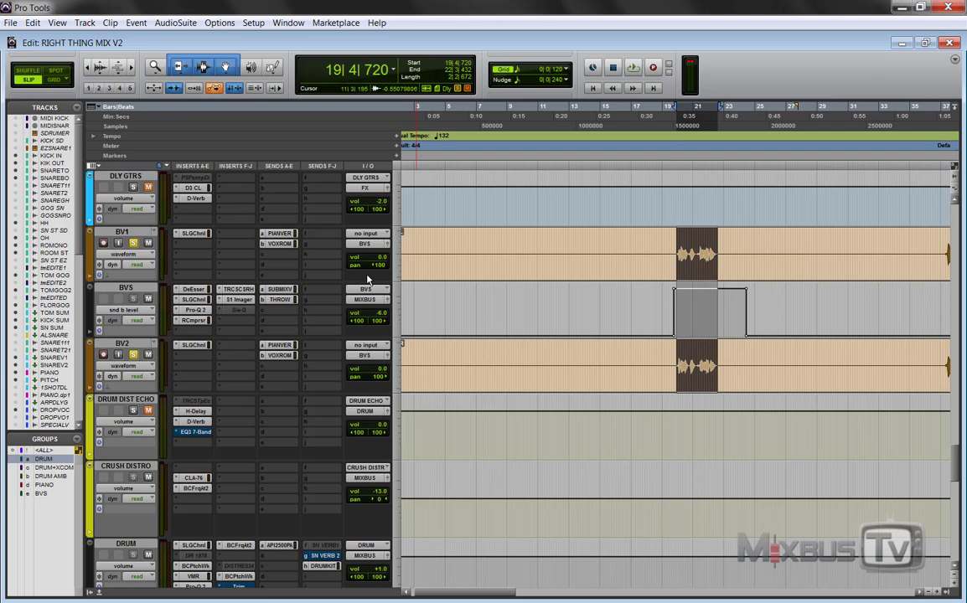
Play from 37|2|677 on BV1 twice, stopping each time, zooming around bar 37.
key(ctrl+bracketleft)
click(680, 256)
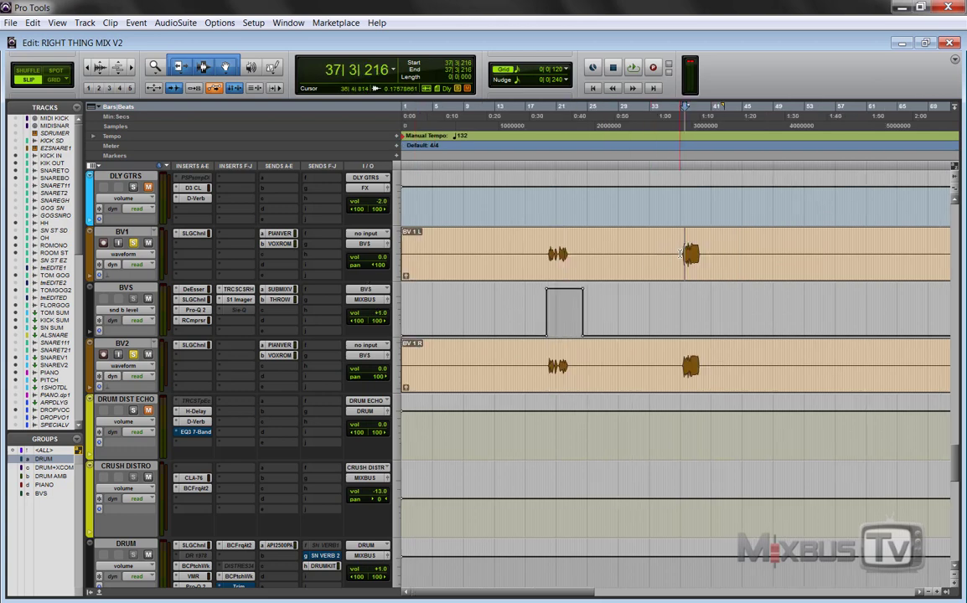
key(ctrl+bracketright)
key(ctrl+bracketright)
key(ctrl+bracketright)
key(ctrl+bracketright)
click(665, 256)
key(space)
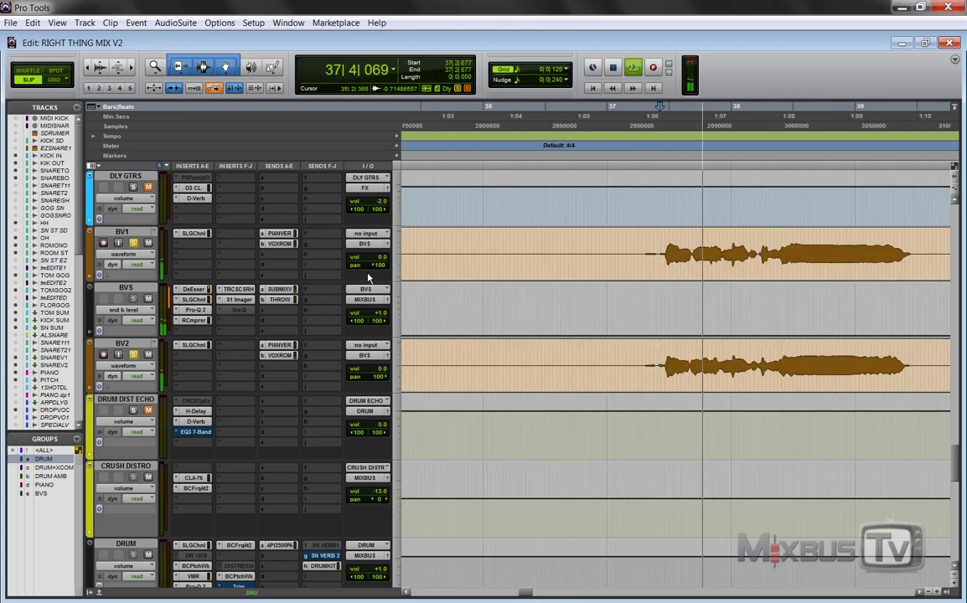
key(ctrl+bracketleft)
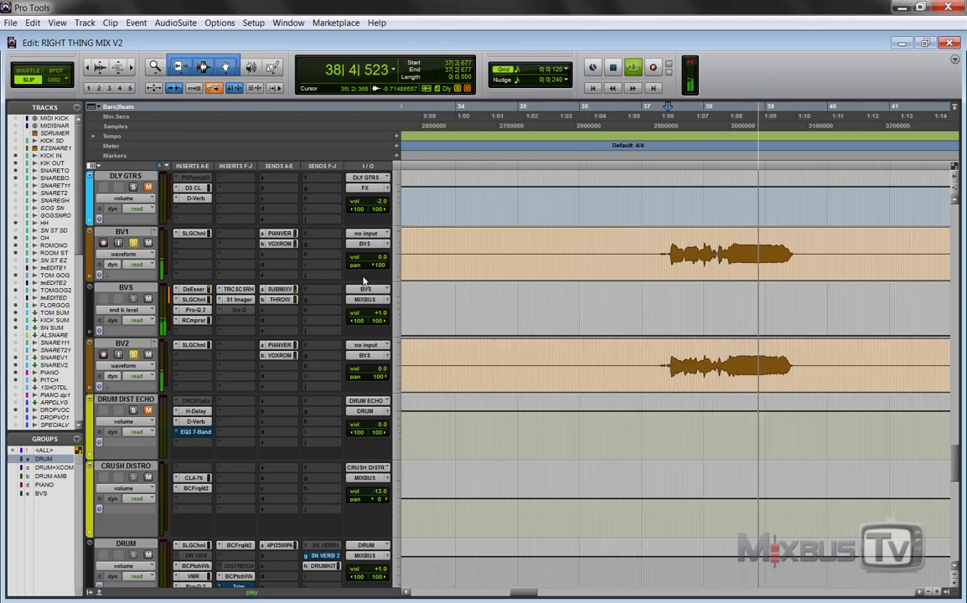
key(space)
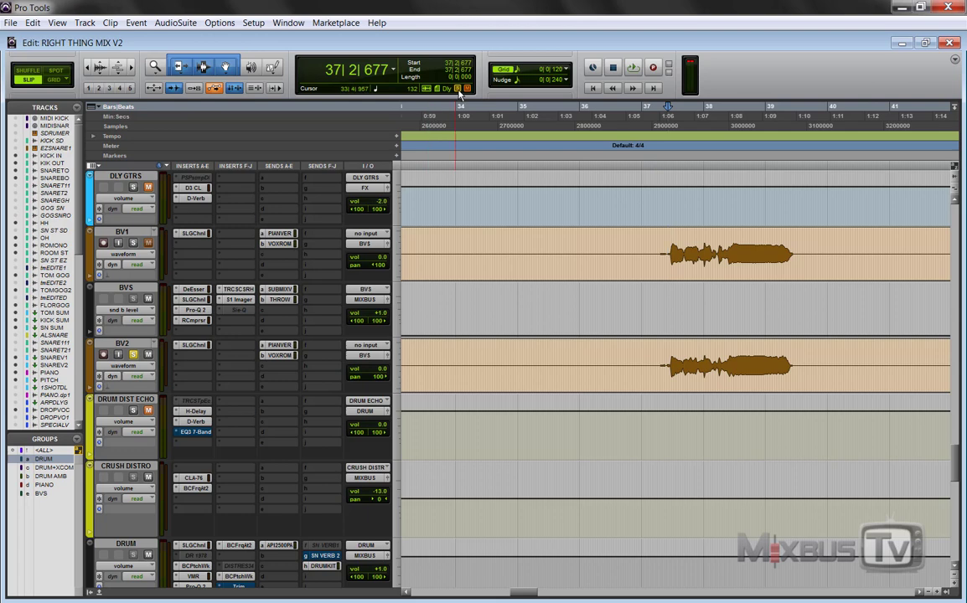
key(space)
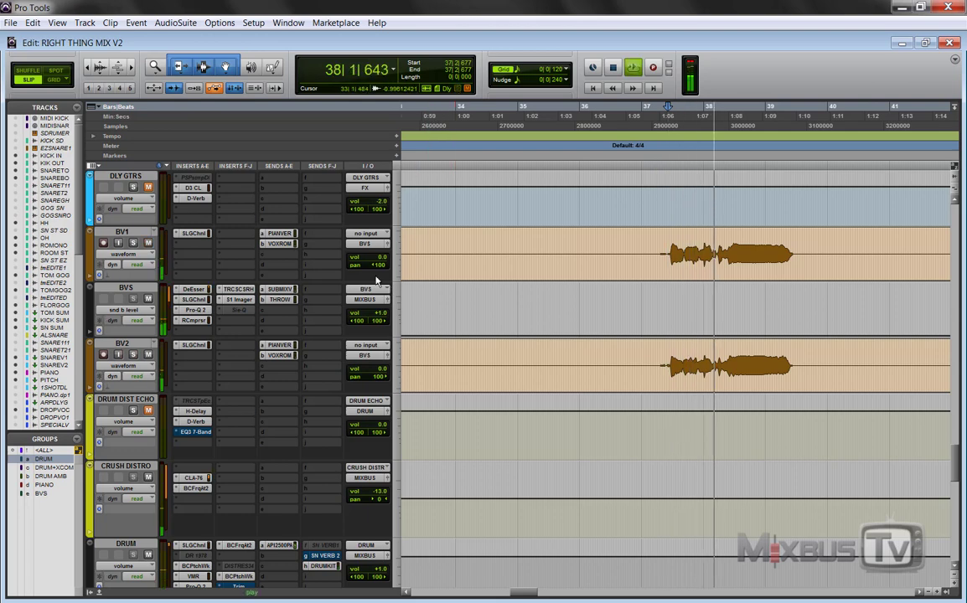
key(ctrl+bracketleft)
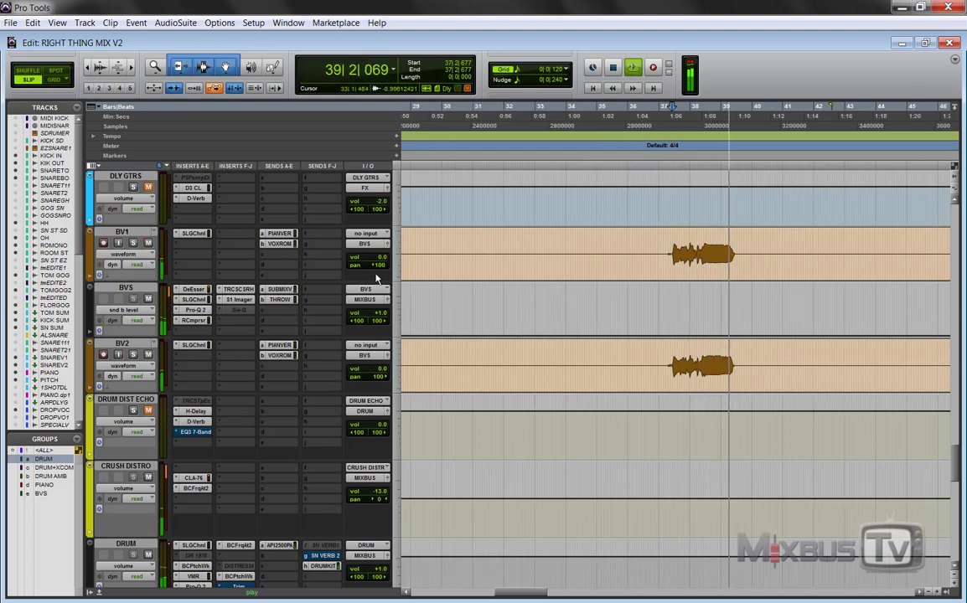
key(space)
Select bars 37–40 across the backing vocals, play them, stop, and zoom out.
click(126, 288)
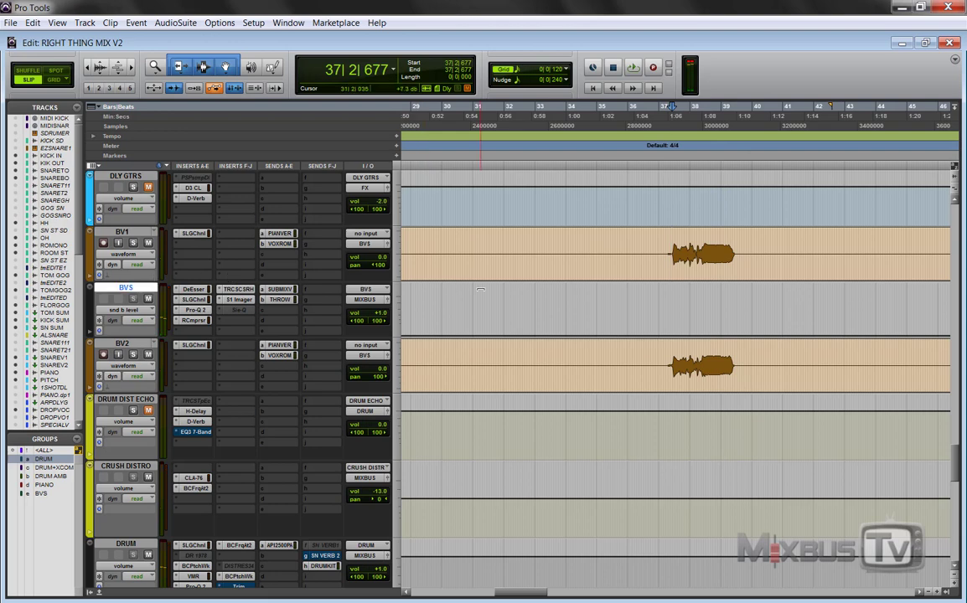
drag(663, 260, 755, 372)
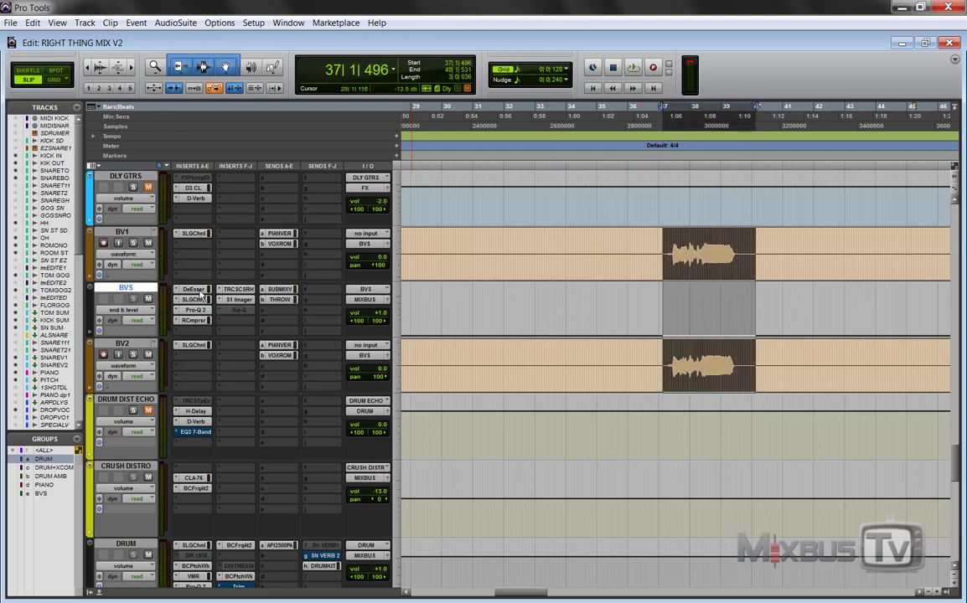
key(space)
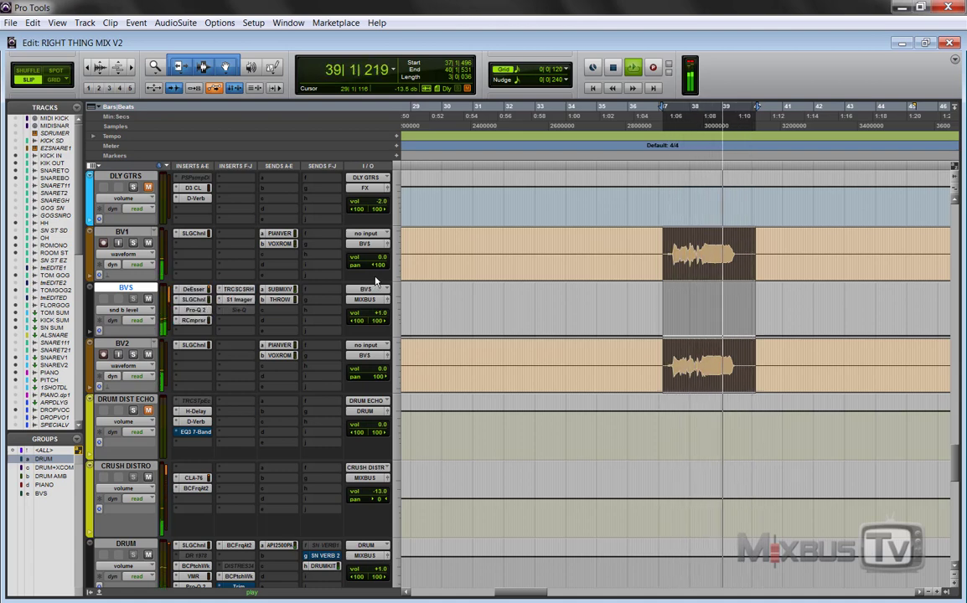
key(space)
key(ctrl+bracketleft)
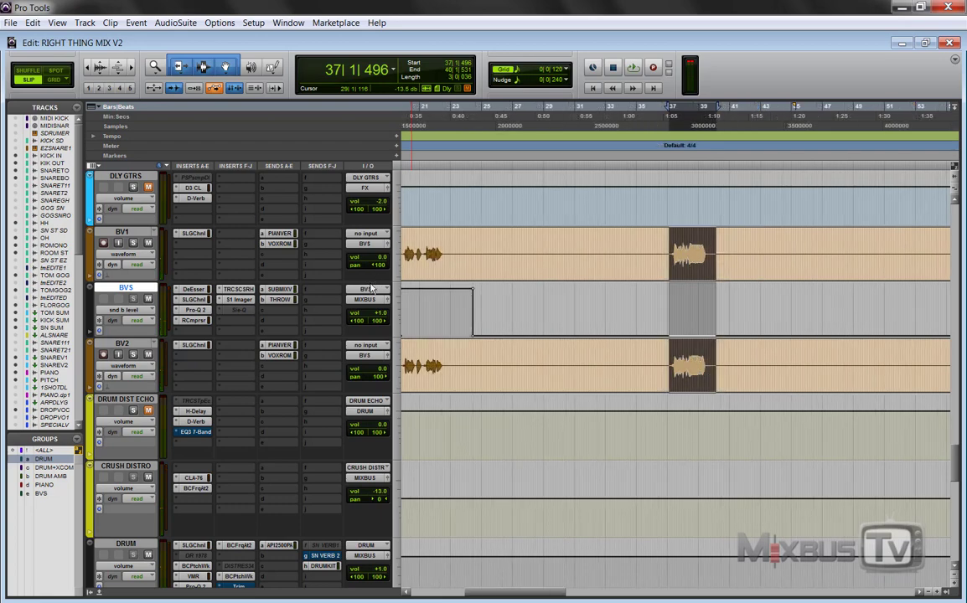
Open the SSL channel strip on Master 1 and clear its gain-meter clip indicators.
scroll(371, 289, down, 5)
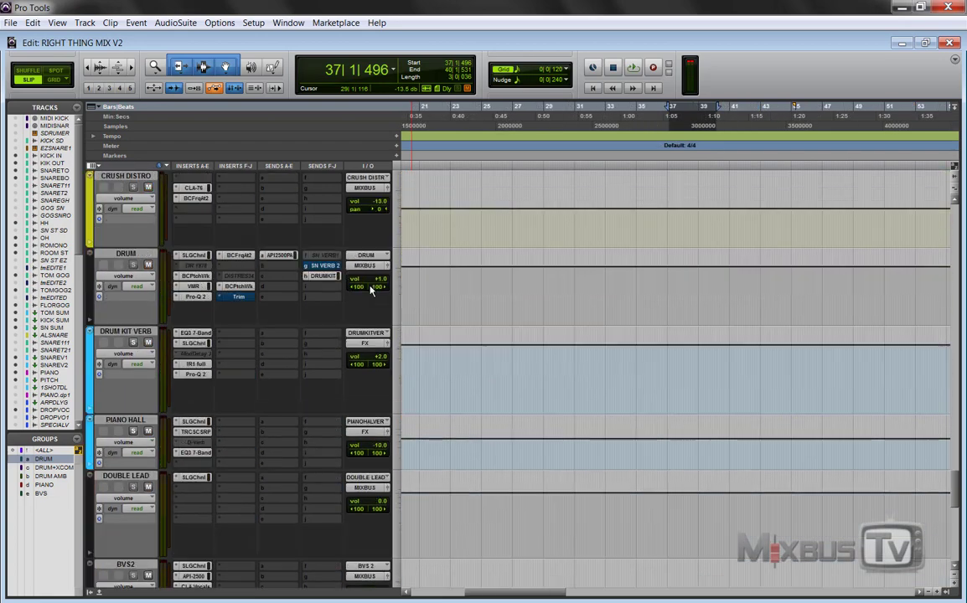
scroll(371, 289, down, 5)
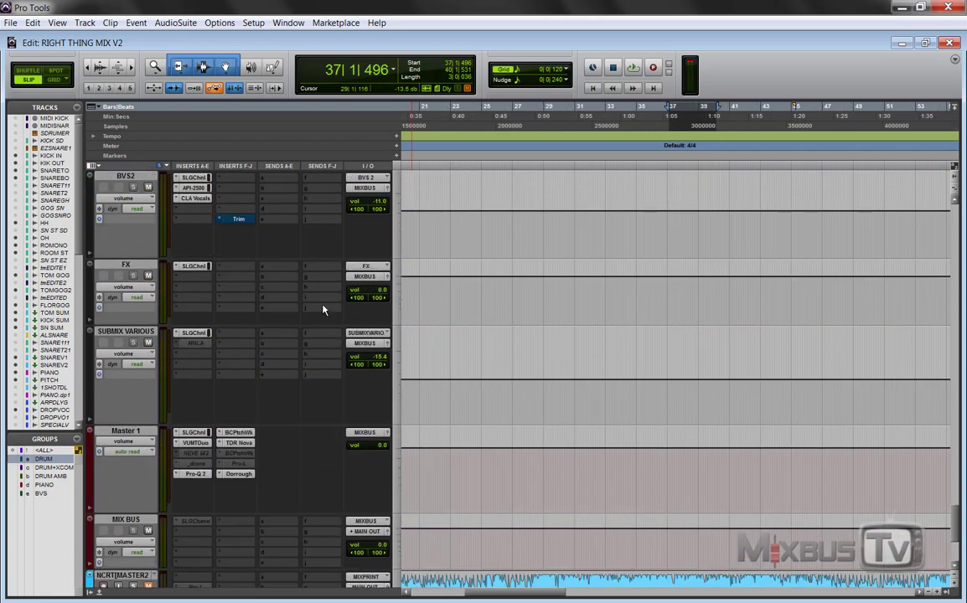
click(191, 432)
drag(531, 223, 587, 105)
click(537, 410)
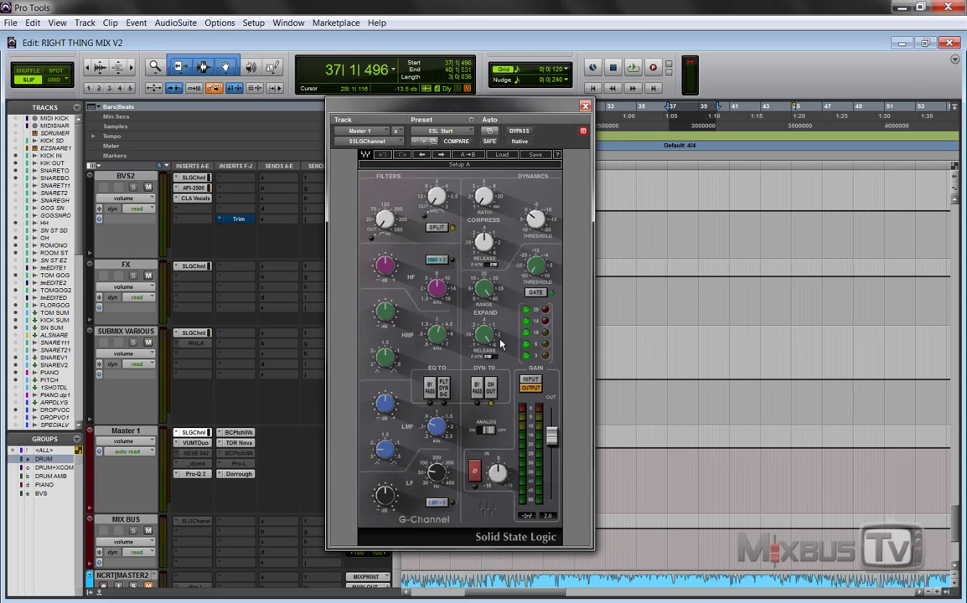
Briefly play the bus processing, stop, and close the SSL plugin window.
mouse_move(488, 289)
mouse_move(536, 269)
key(space)
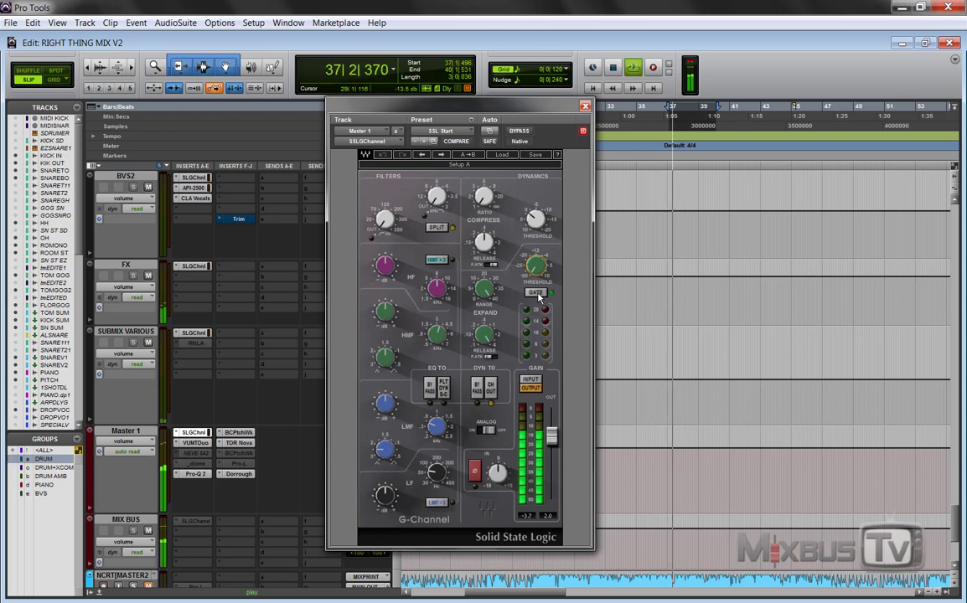
key(space)
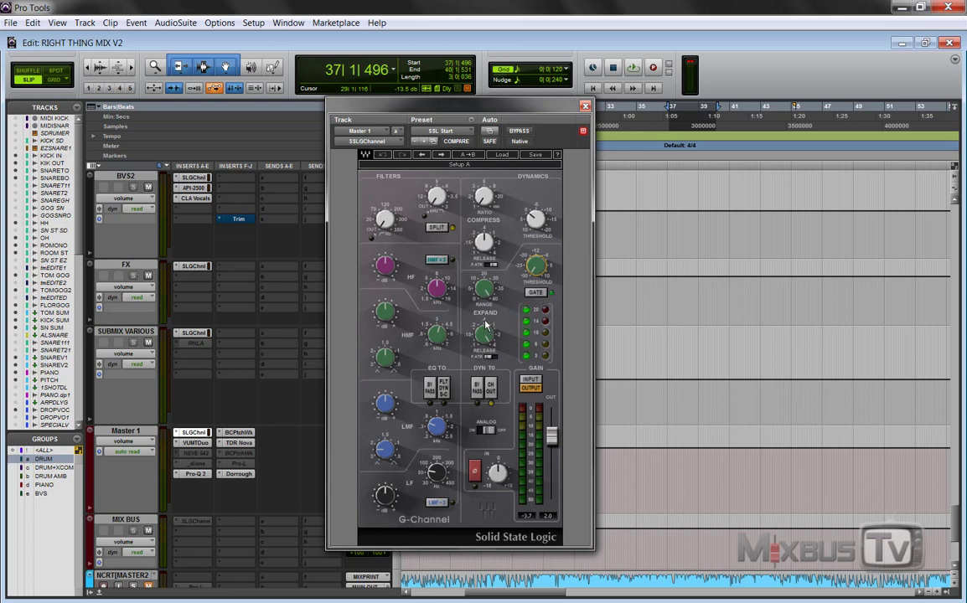
click(584, 107)
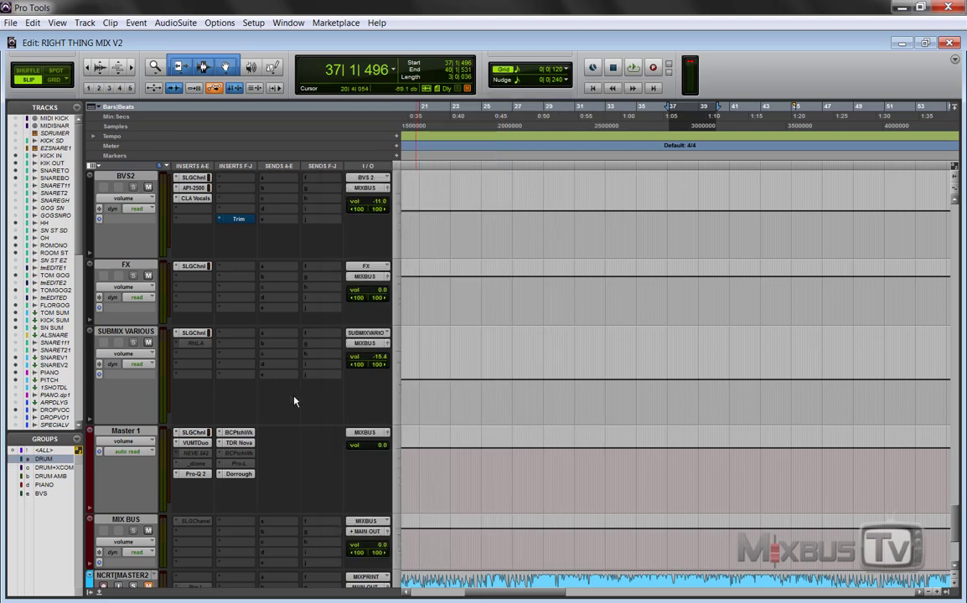
View Master 1's VUMTDuo meter, then Pro-Q 2's 18 Hz high-pass, then TDR Nova.
click(196, 442)
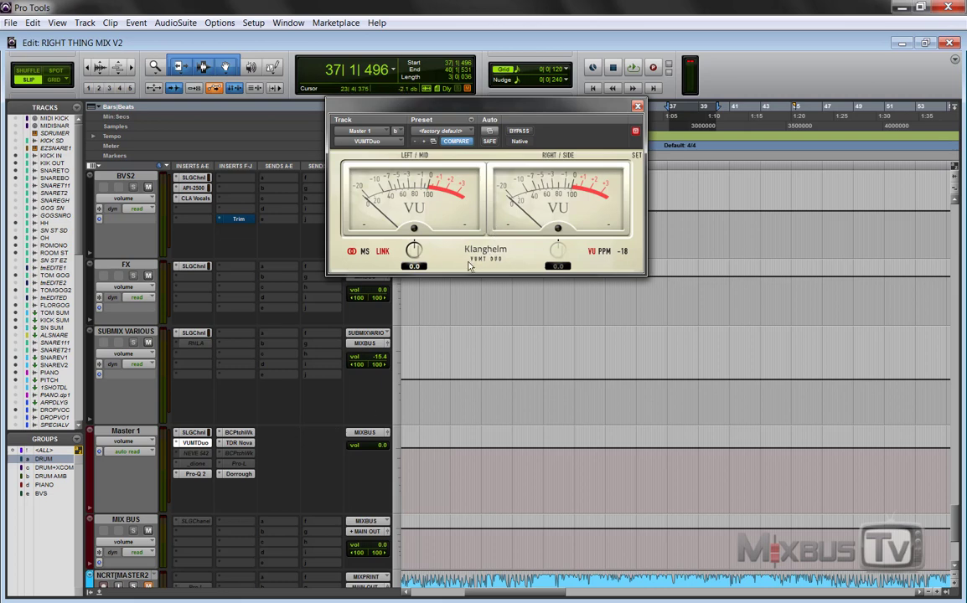
click(196, 475)
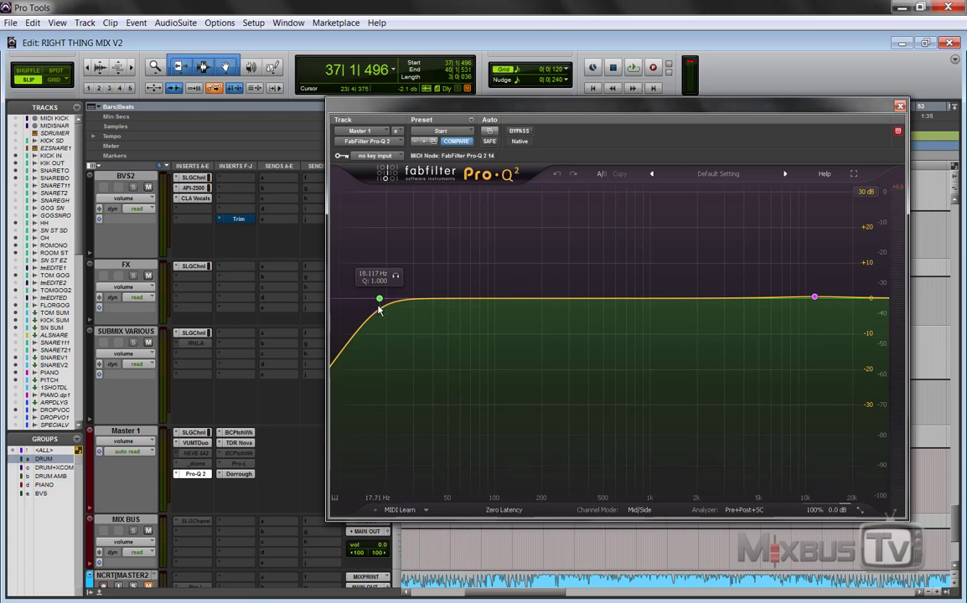
click(243, 444)
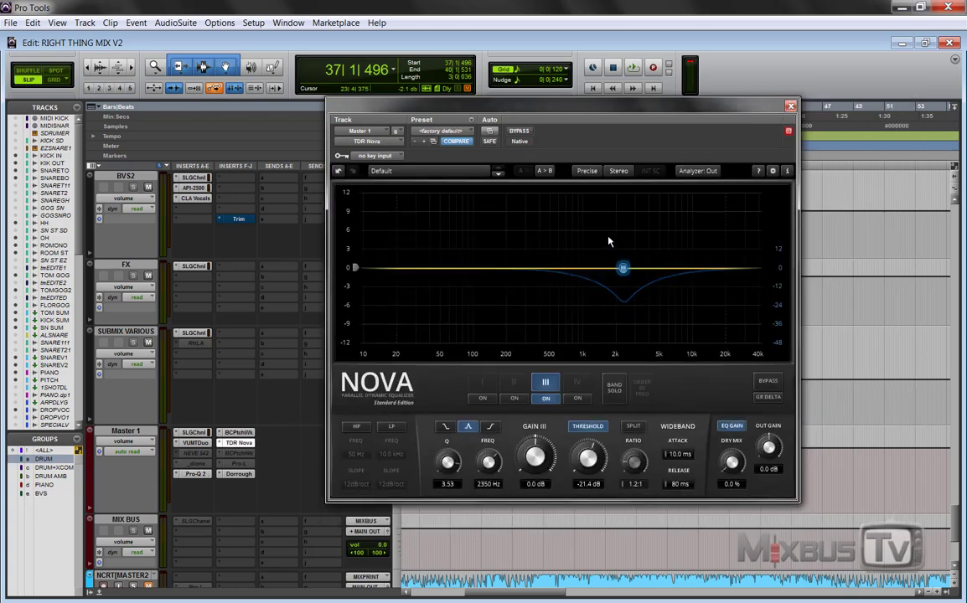
Watch Nova's analyser during playback, then select a short time range and play it.
click(634, 69)
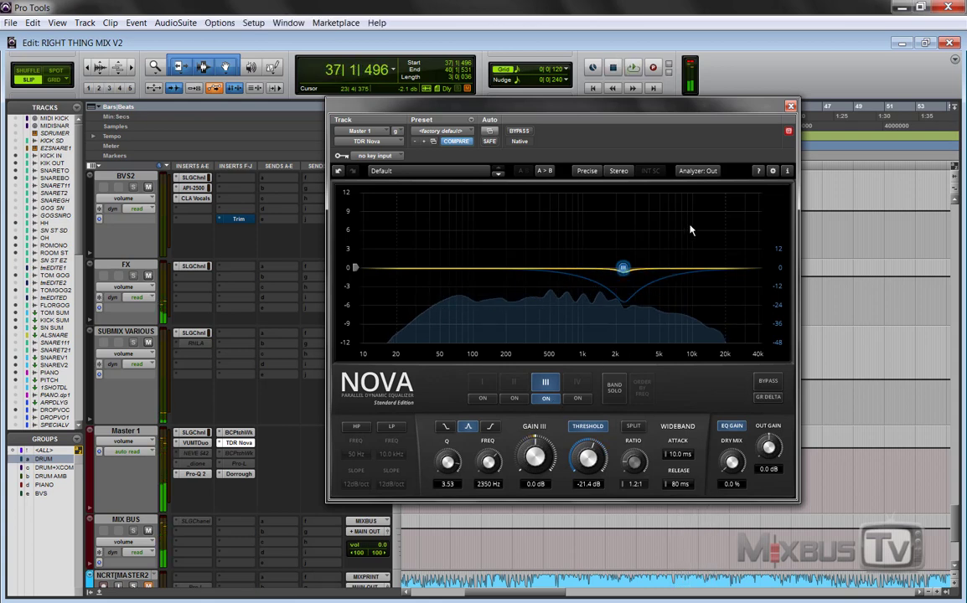
drag(702, 107, 493, 63)
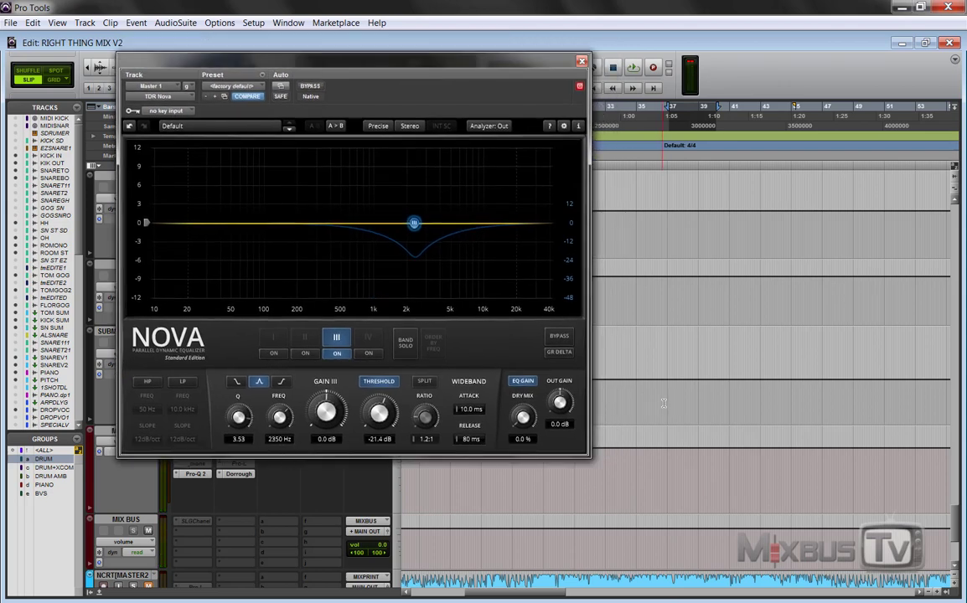
drag(664, 403, 729, 335)
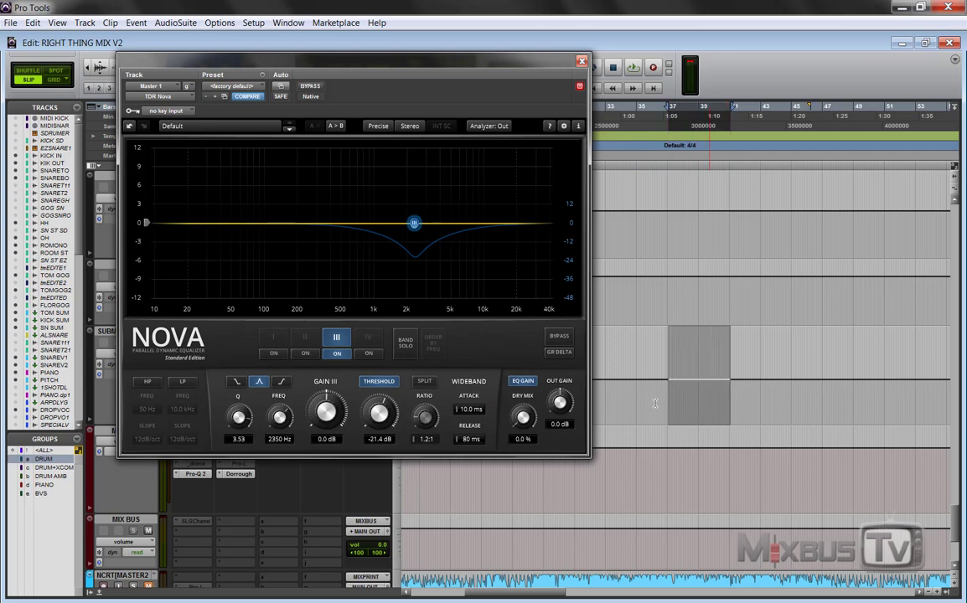
drag(517, 71, 535, 49)
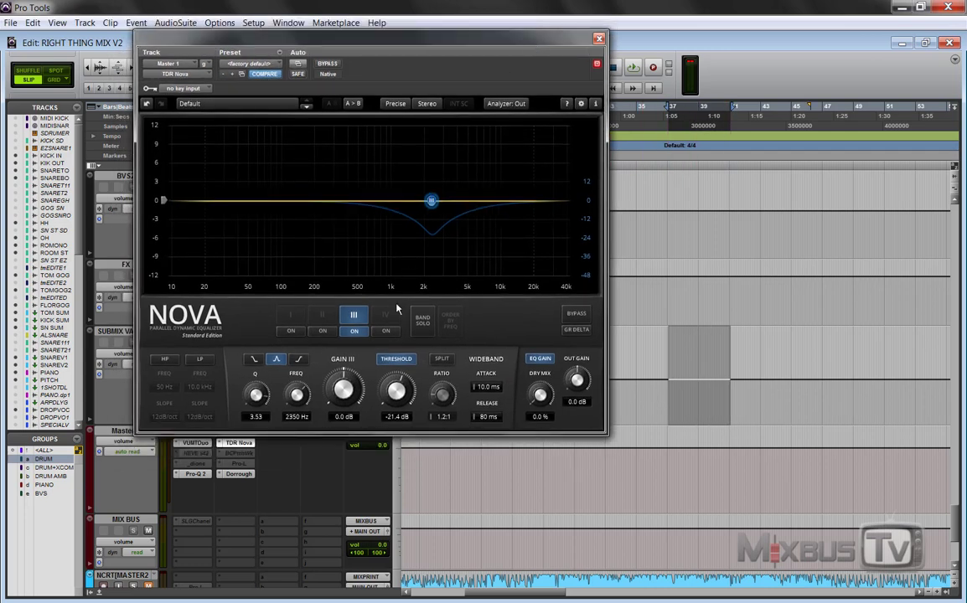
key(space)
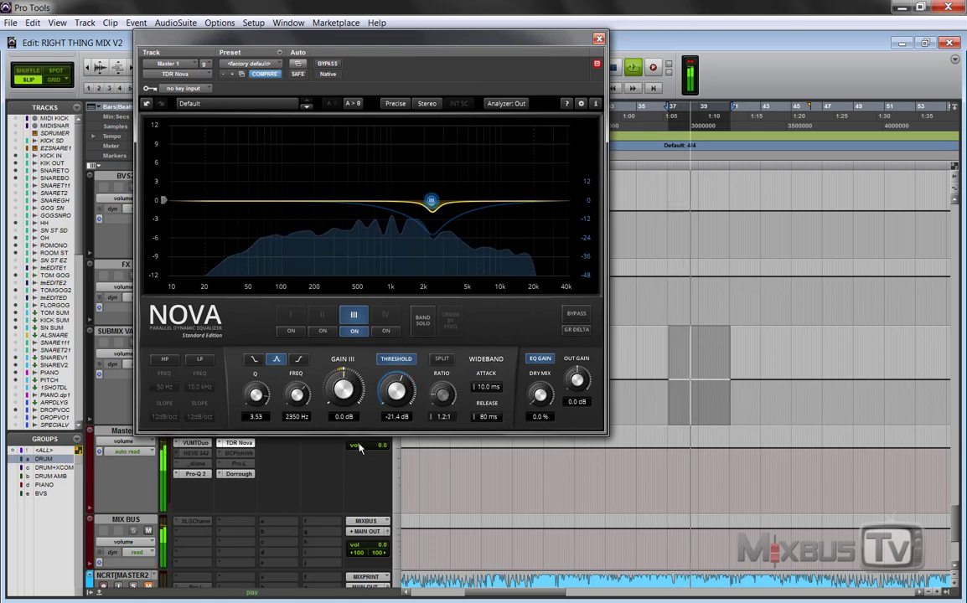
Compare Nova bypassed and active twice, deselect band III, and close Nova.
click(332, 65)
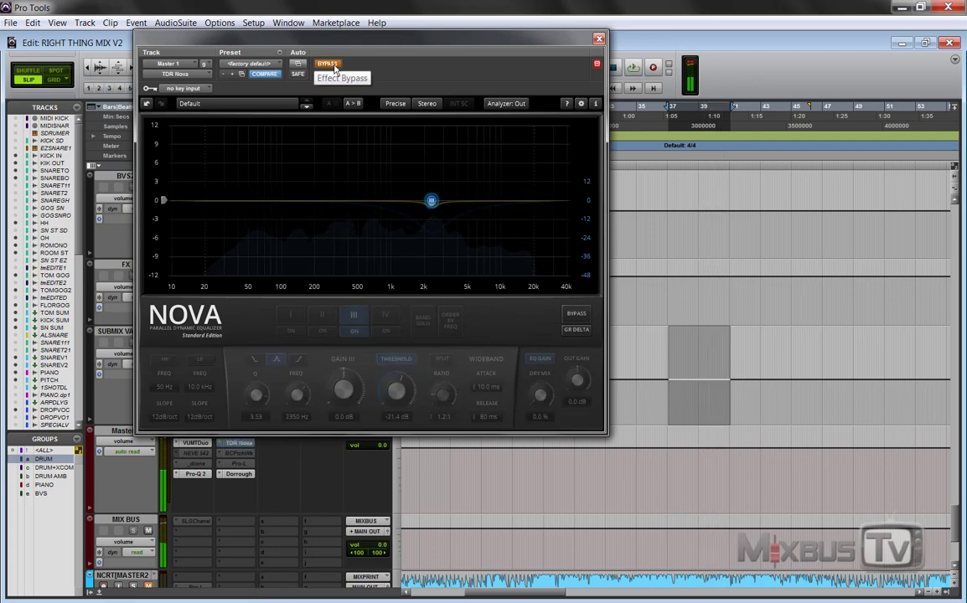
click(333, 67)
click(334, 69)
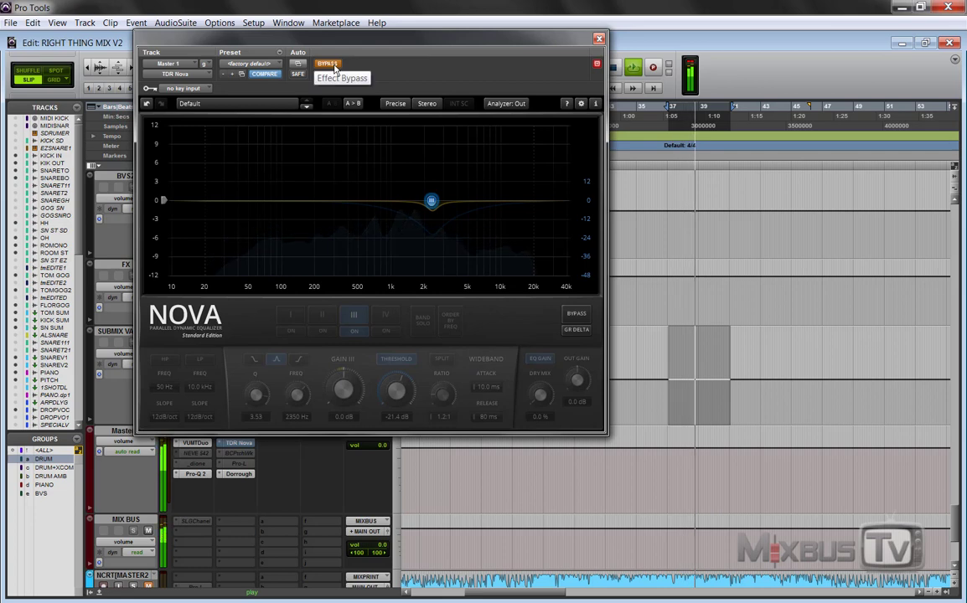
click(333, 69)
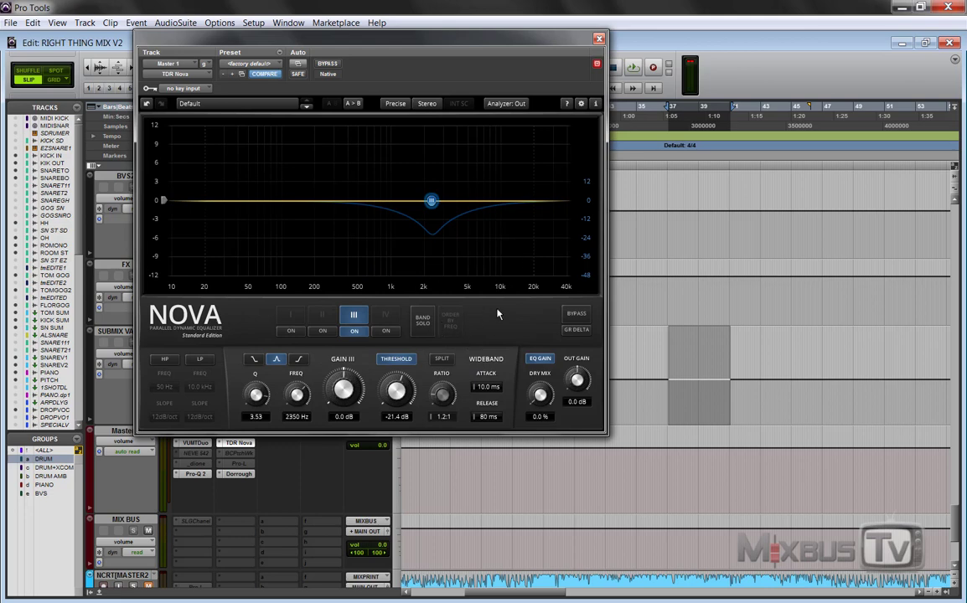
click(498, 313)
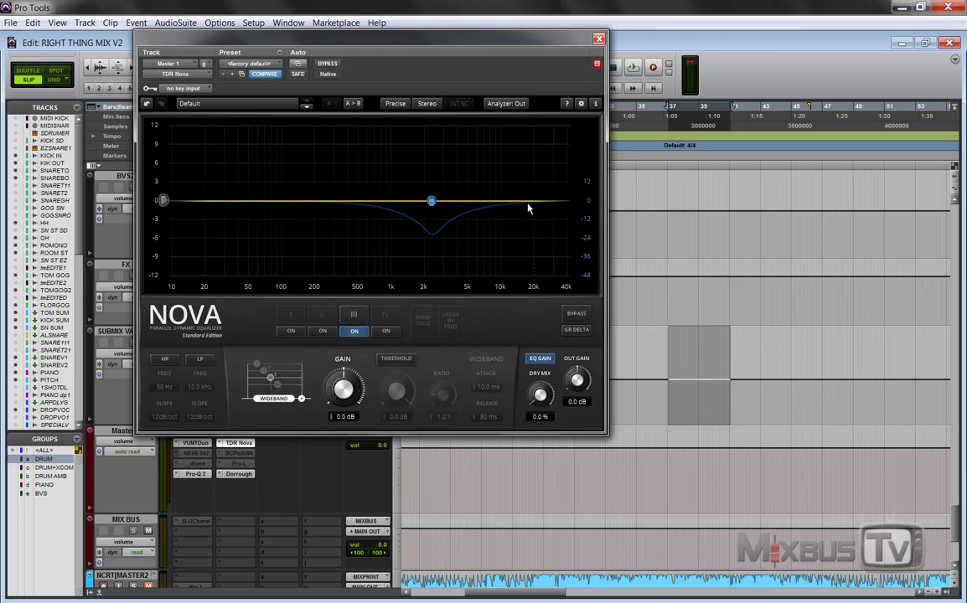
click(599, 40)
Zoom in around the selection, then zoom out to the whole session timeline.
key(ctrl+])
key(ctrl+])
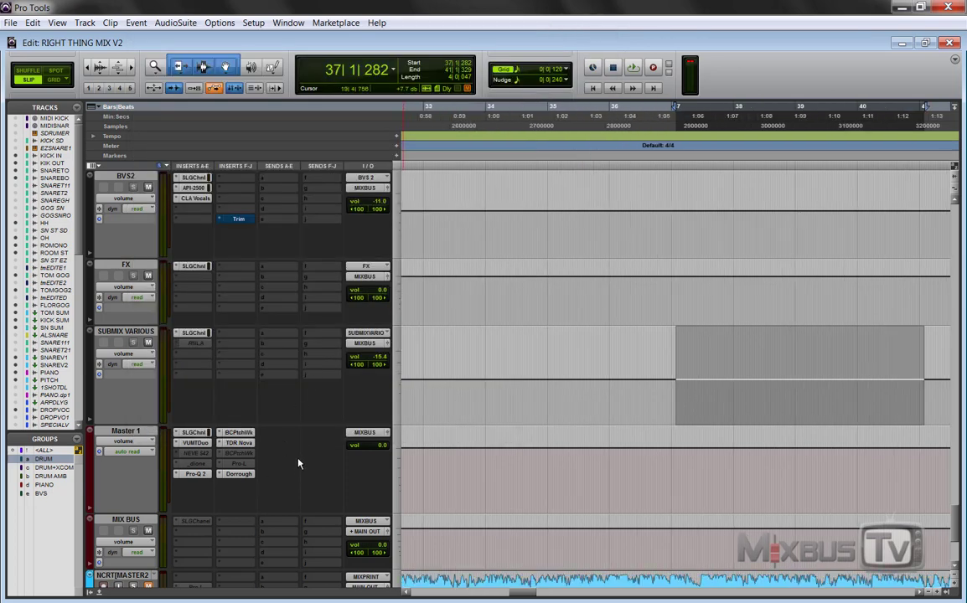
key(ctrl+[)
key(ctrl+[)
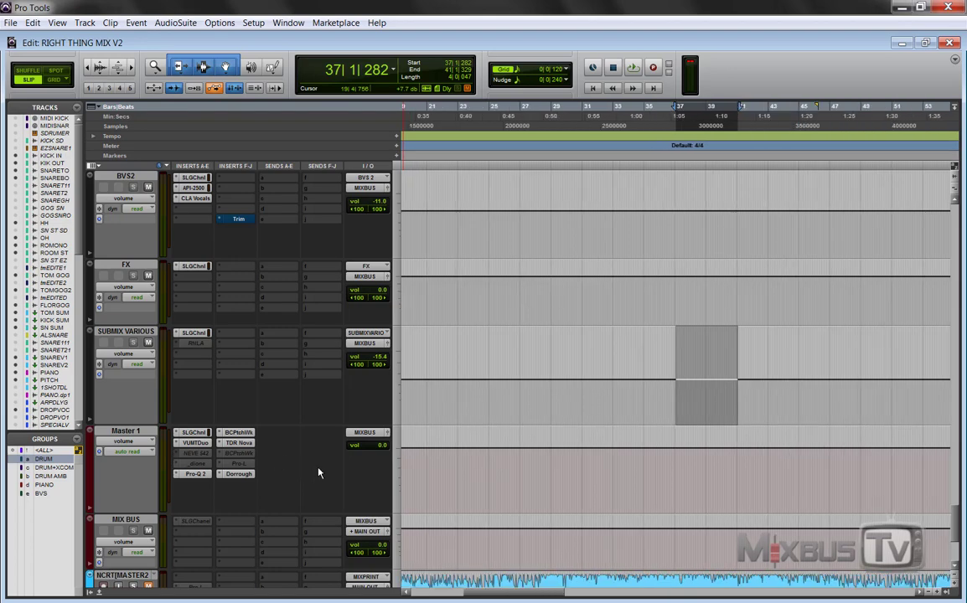
scroll(317, 473, up, 10)
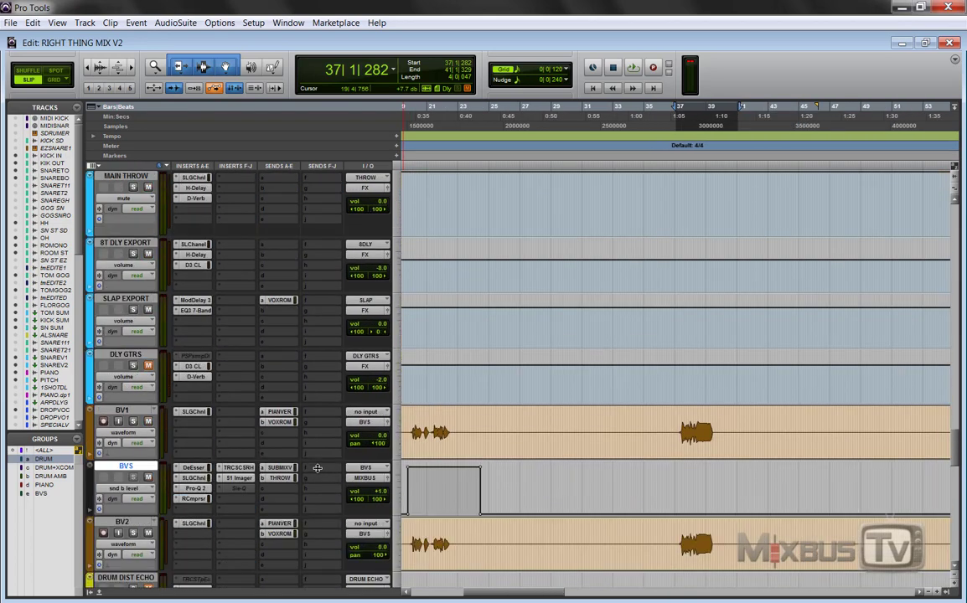
key(ctrl+[)
key(ctrl+[)
key(ctrl+[)
key(ctrl+[)
Scroll the track list up, then back down to Master 1, MIX BUS and the print tracks.
scroll(318, 470, up, 4)
scroll(318, 474, up, 4)
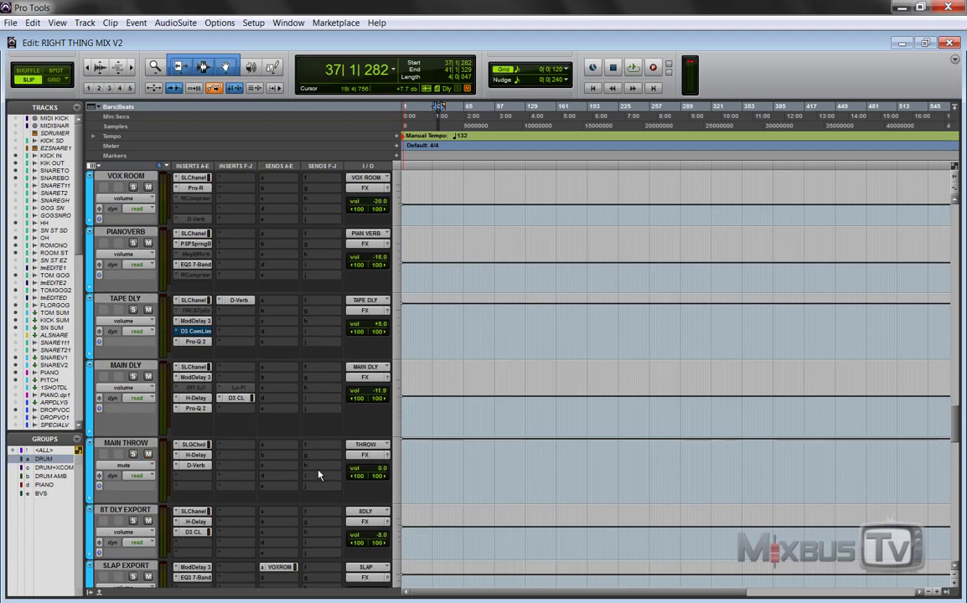
scroll(317, 473, up, 15)
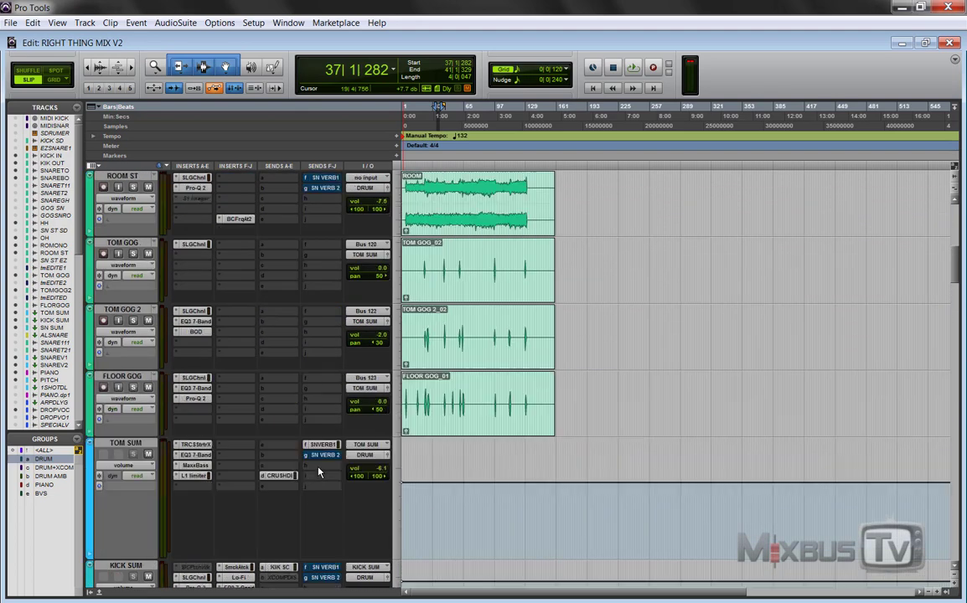
scroll(318, 473, up, 6)
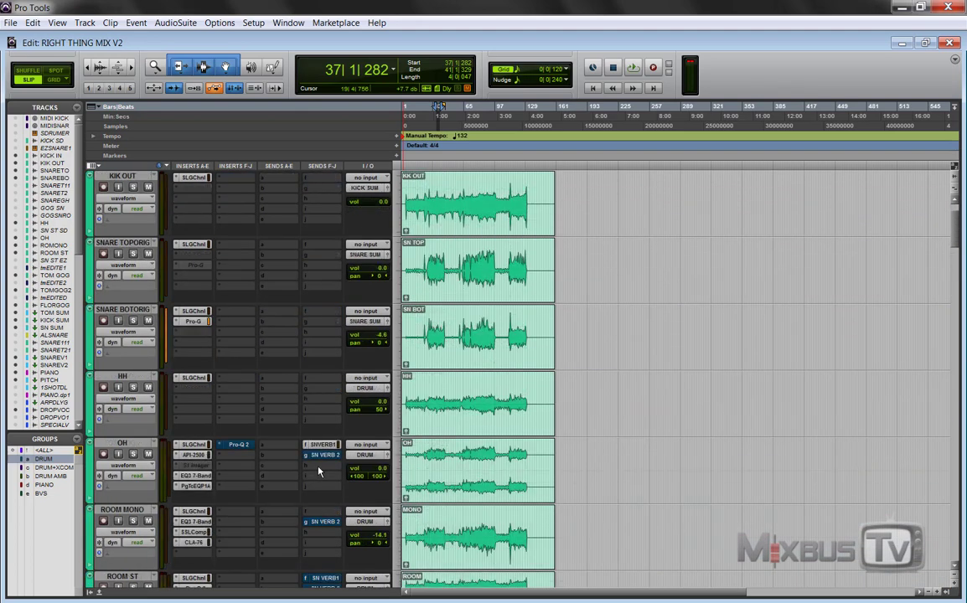
scroll(318, 472, down, 20)
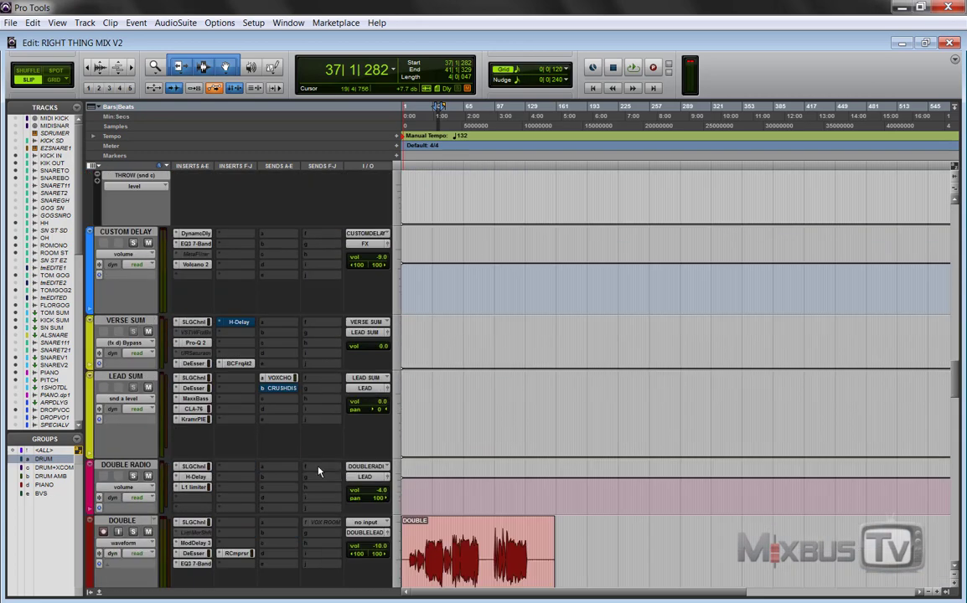
scroll(318, 472, down, 20)
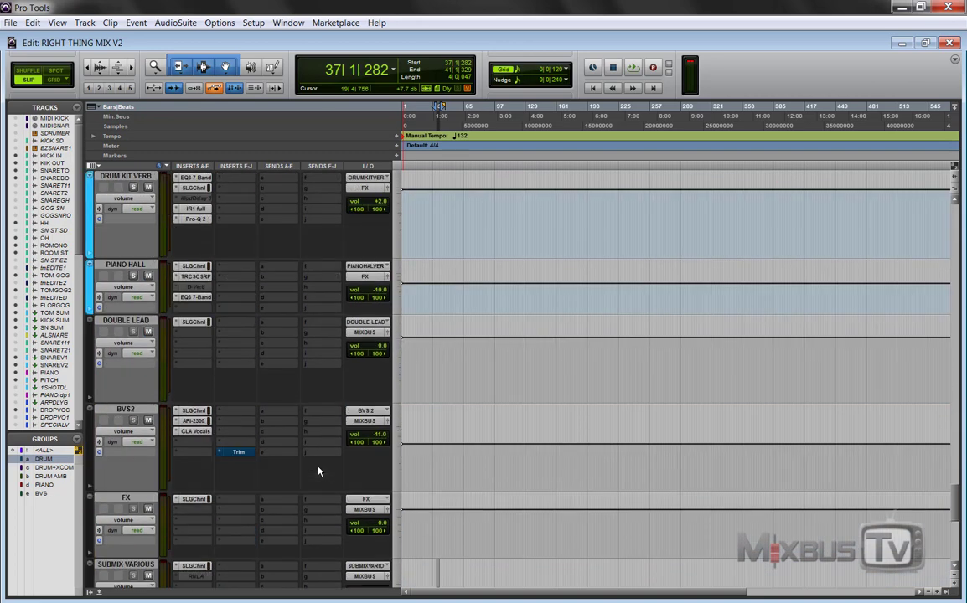
scroll(319, 471, down, 2)
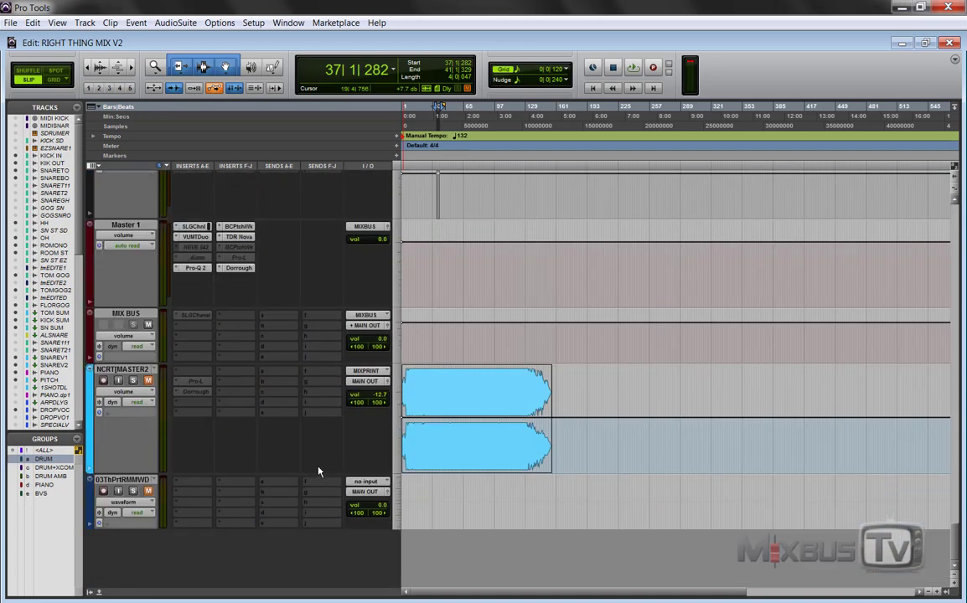